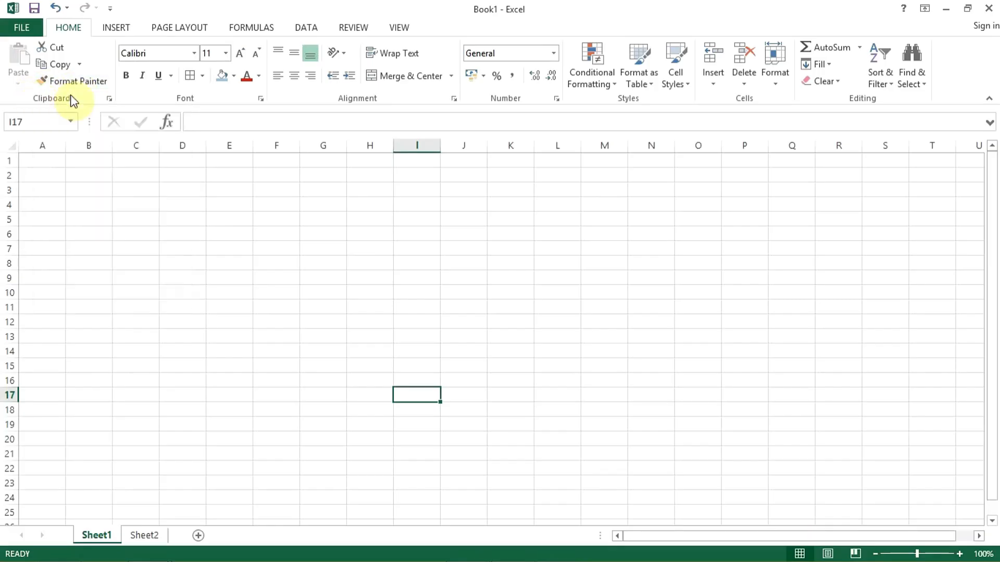
Open the Clipboard pane to view its collected items, and close it again
left_click(110, 99)
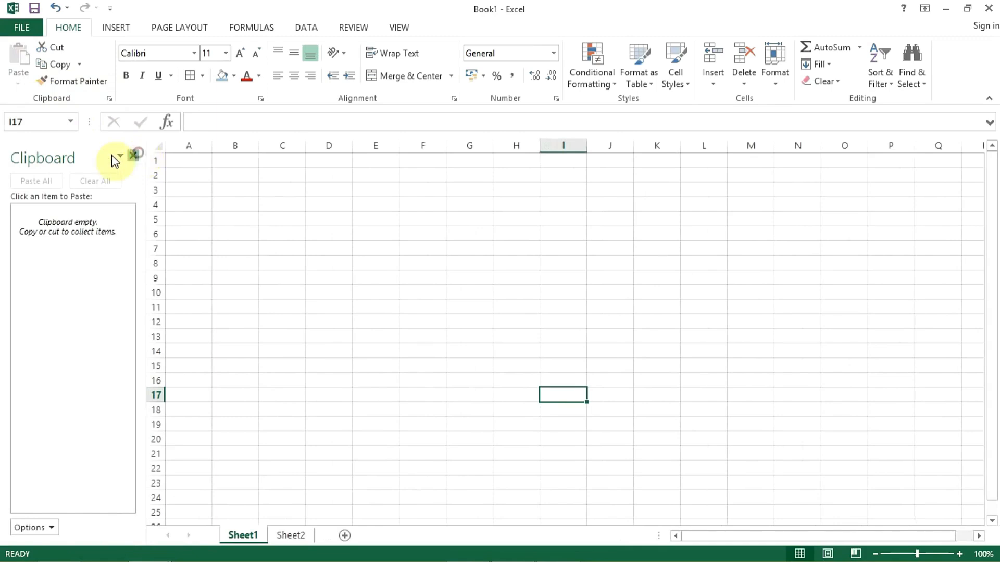
left_click(134, 155)
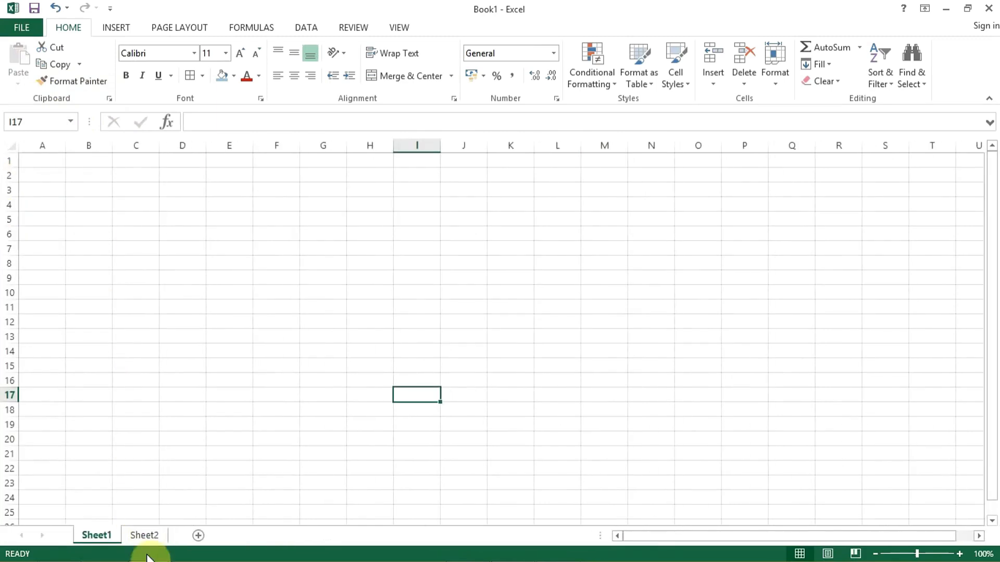
Switch to Sheet2 and examine the data table's headings and the formula in the first AMOUNT cell, F2
left_click(144, 536)
left_click(60, 167)
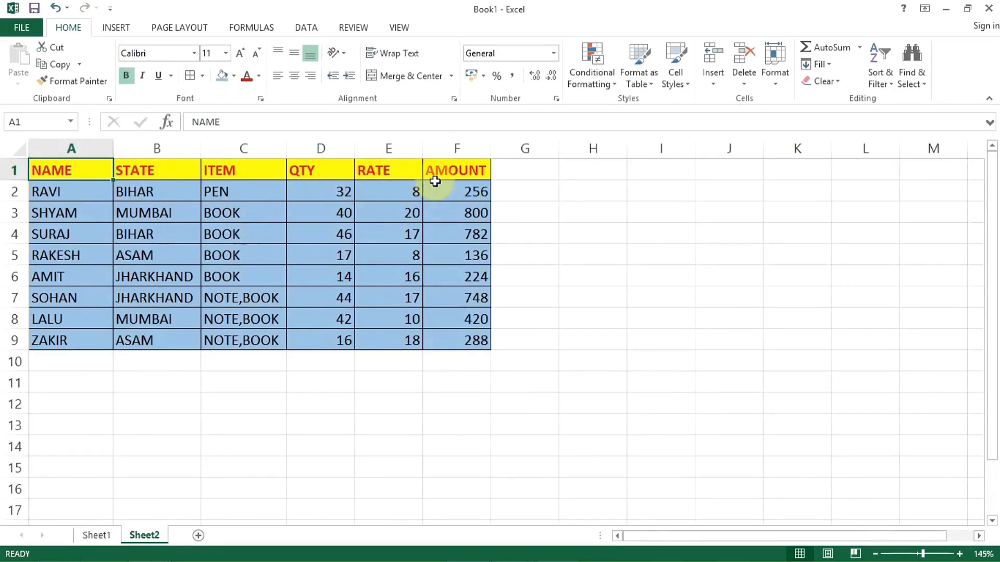
left_click(451, 195)
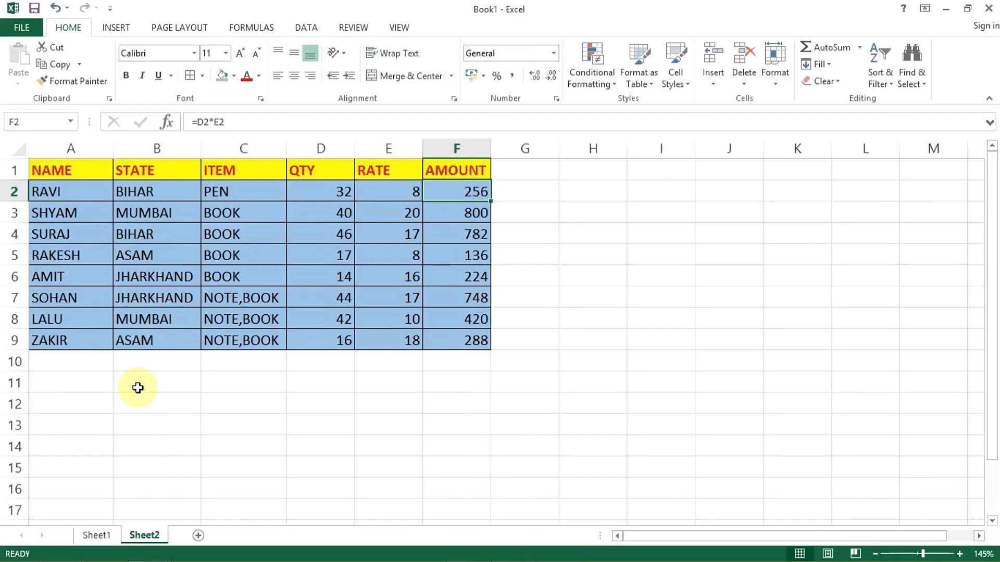
left_click(102, 539)
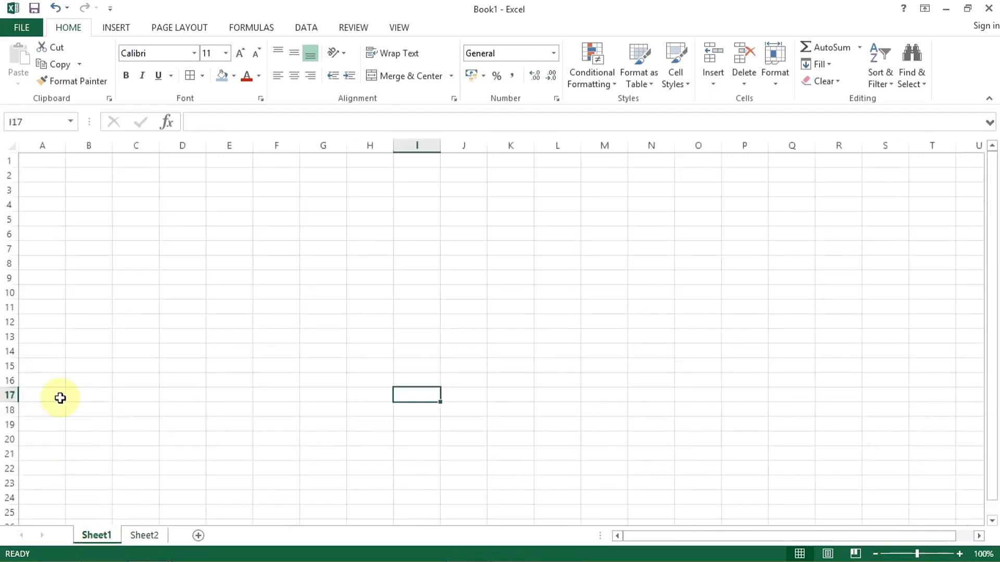
left_click(141, 537)
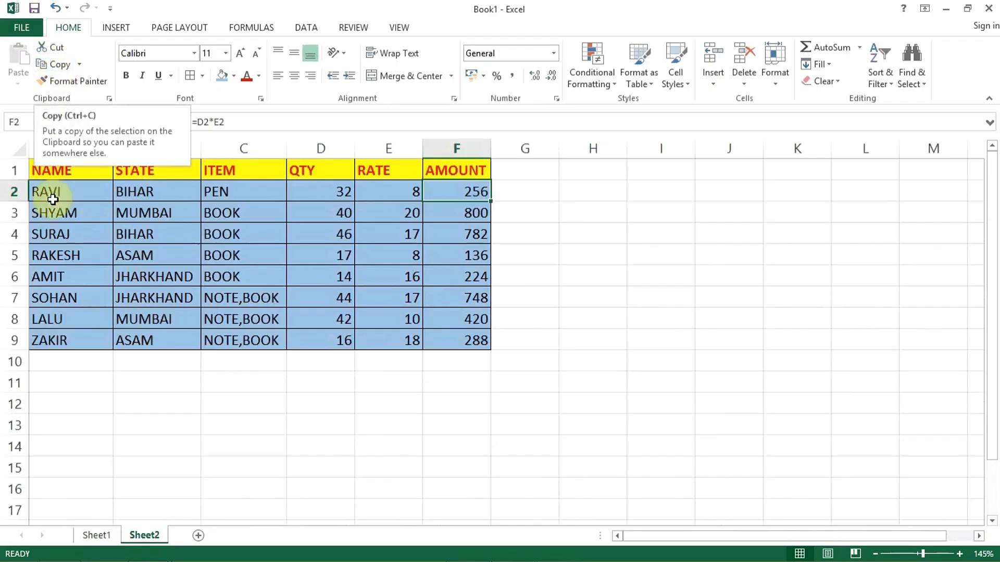
Copy the whole table A1:F9 and paste the copy below it starting at A11
left_click_drag(67, 171, 456, 336)
left_click(55, 64)
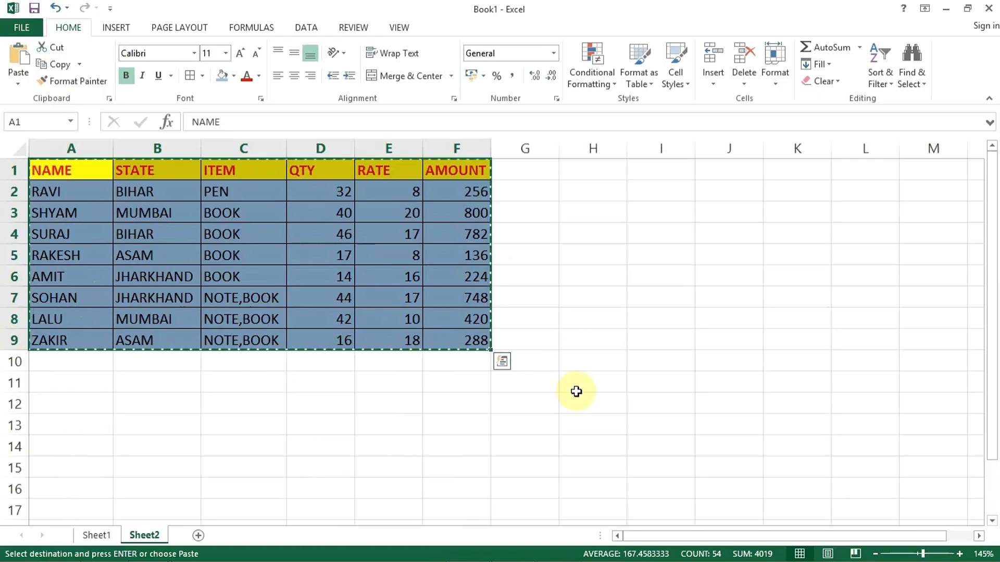
left_click(50, 379)
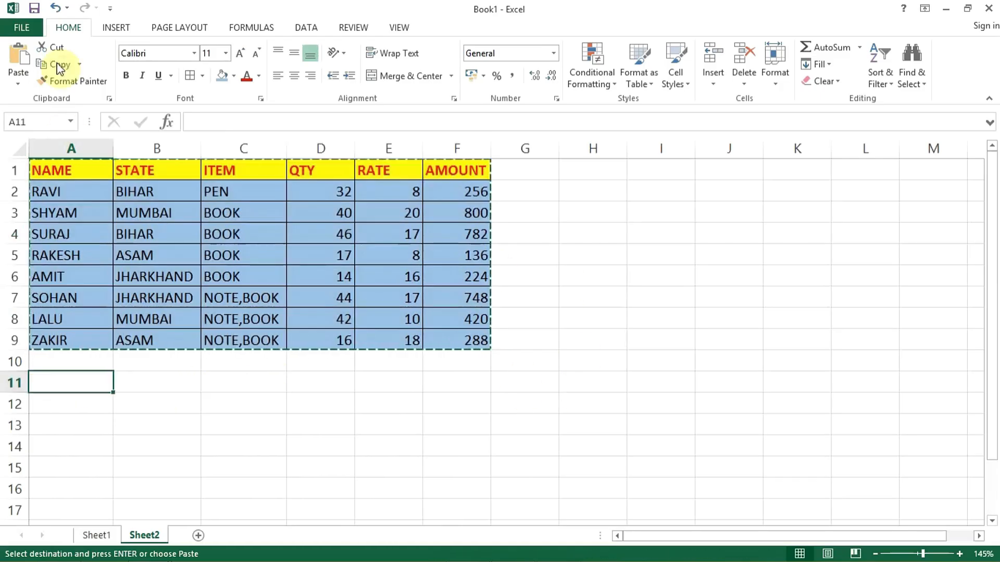
left_click(24, 63)
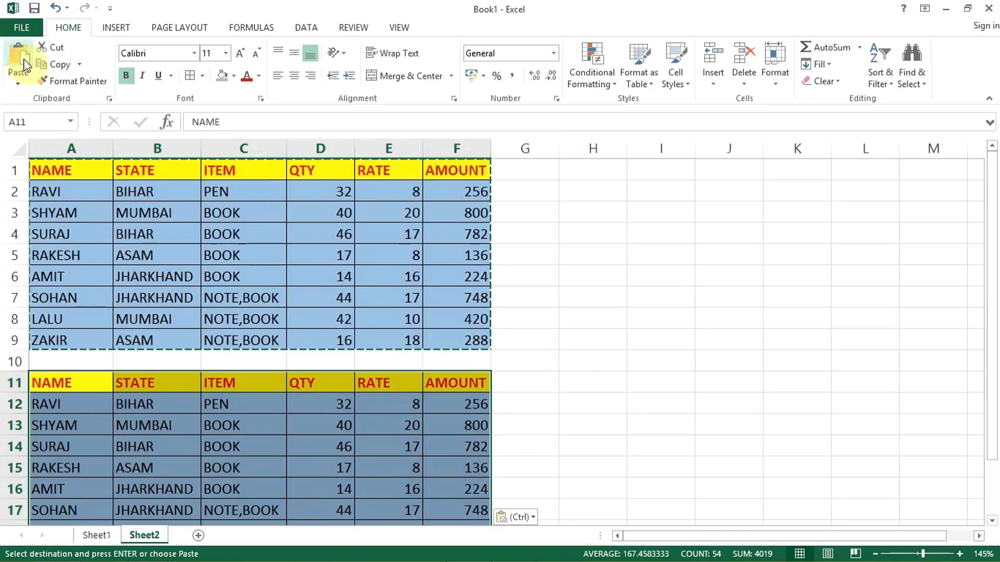
scroll(234, 352, "down", 2)
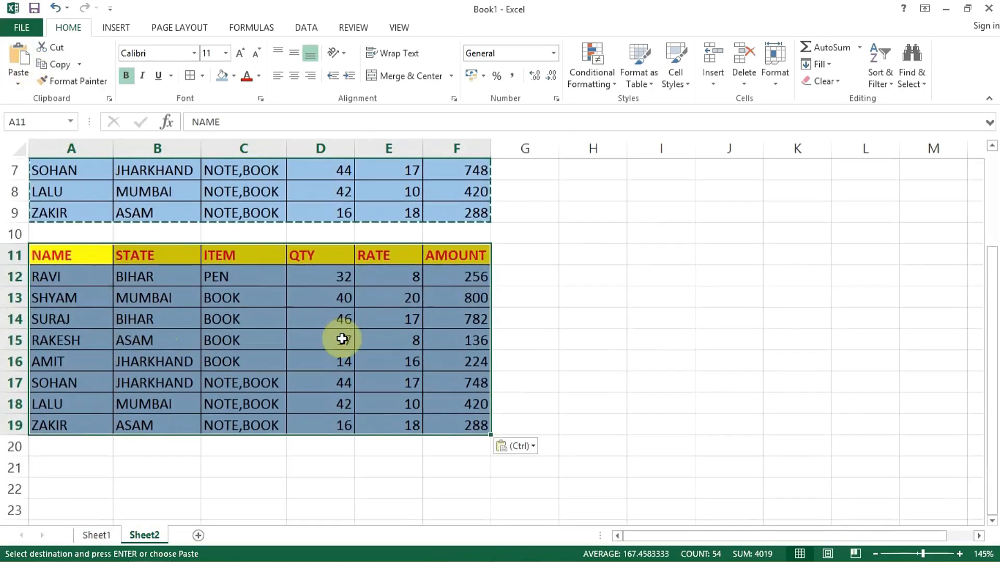
scroll(367, 383, "up", 2)
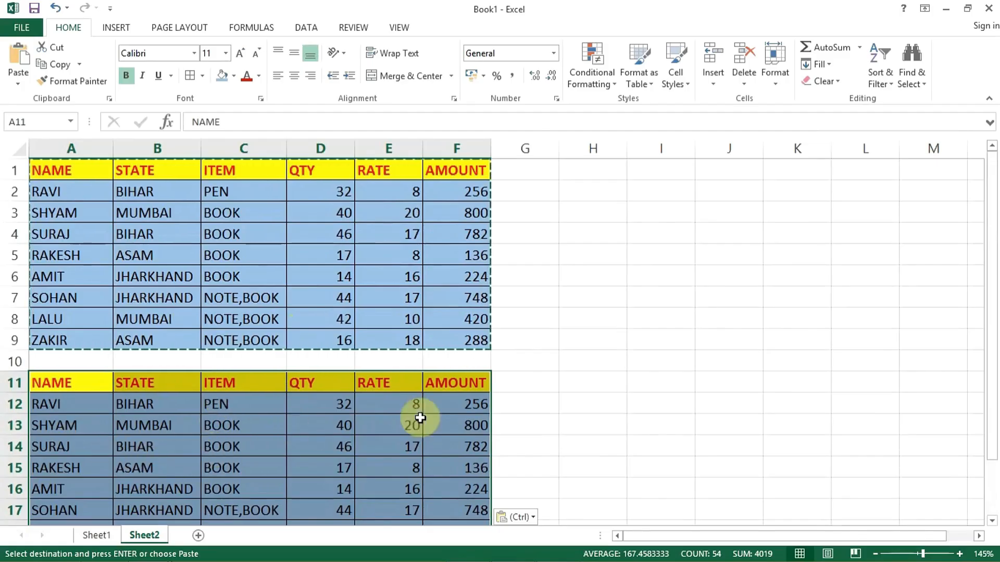
left_click(635, 356)
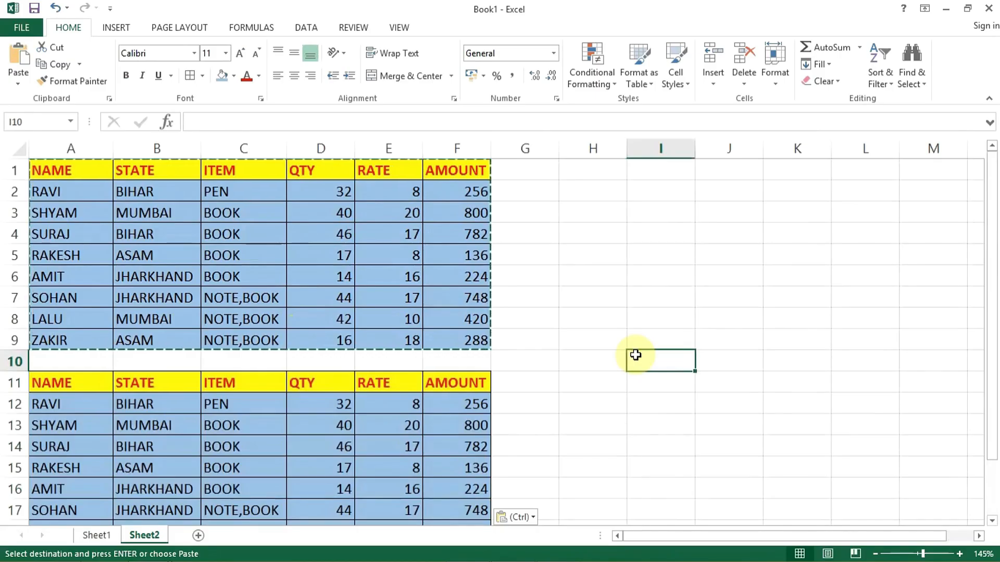
Write "Ctrl+Z" in cell I10, discard that entry, and undo the pasted copy of the table
type("Ctrl")
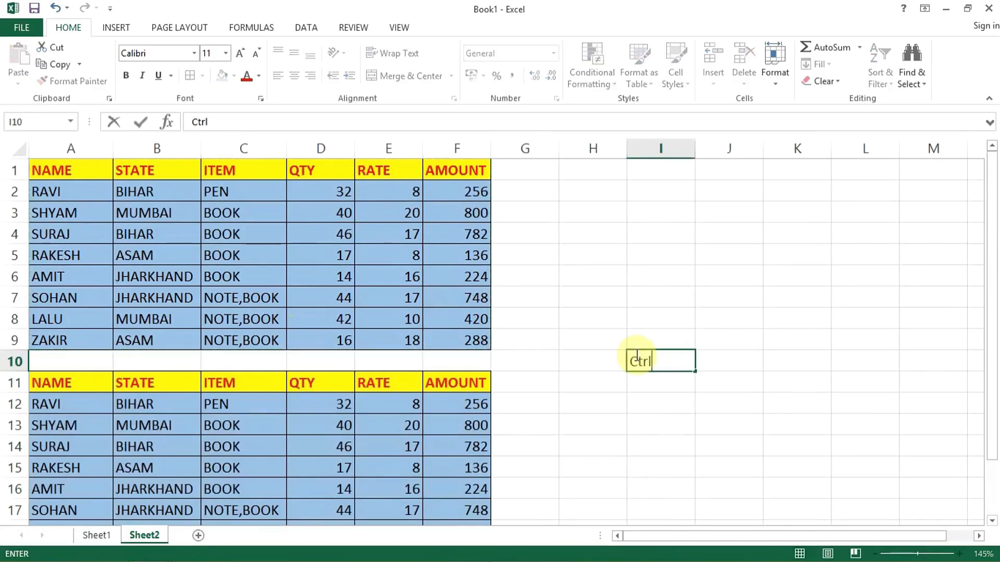
type("+Z")
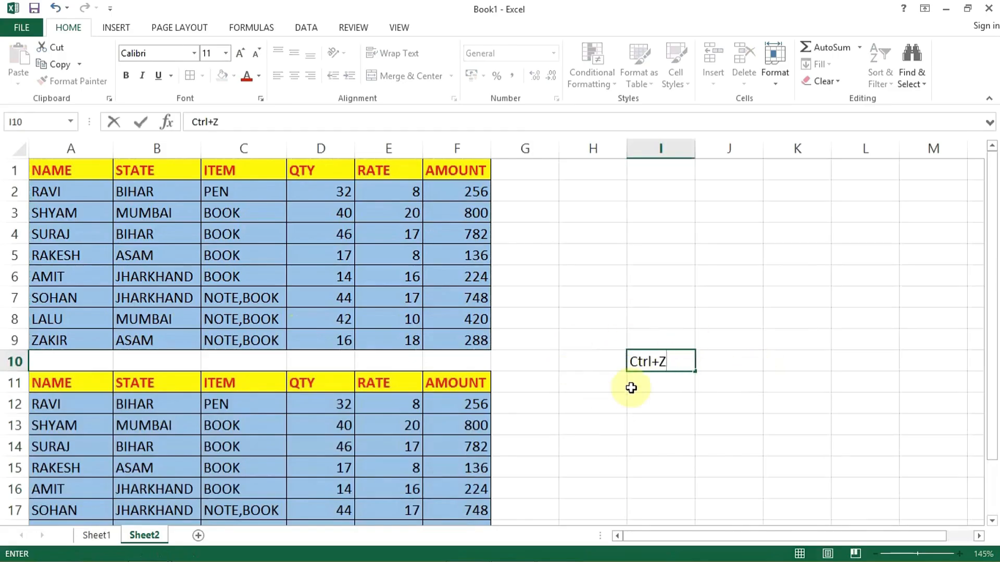
key("ctrl+z")
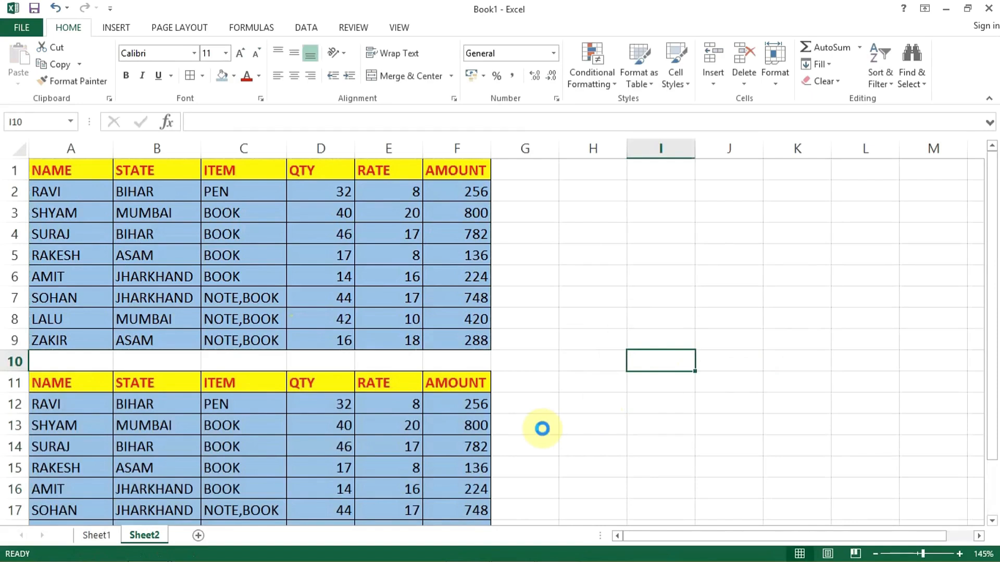
key("ctrl+z")
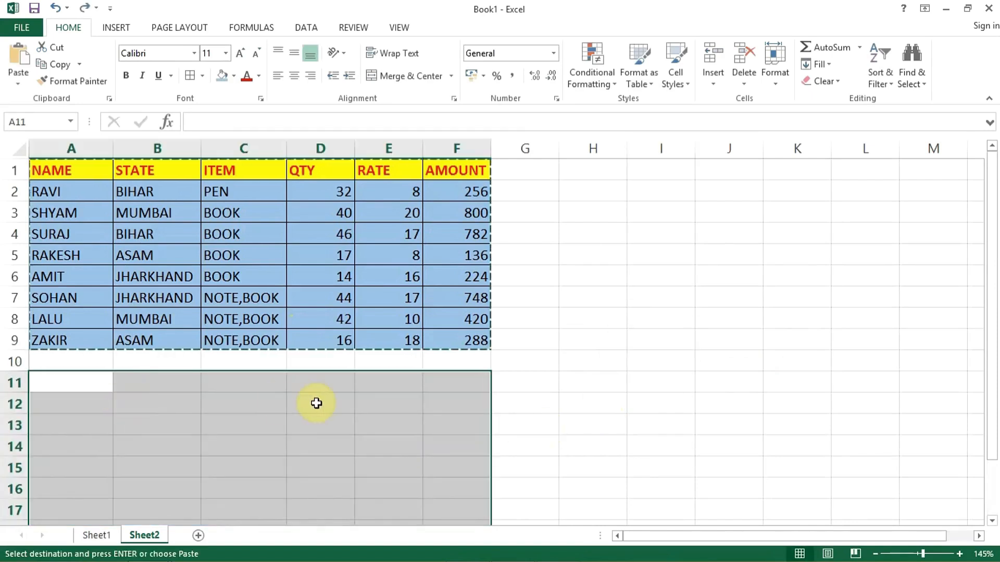
left_click(212, 423)
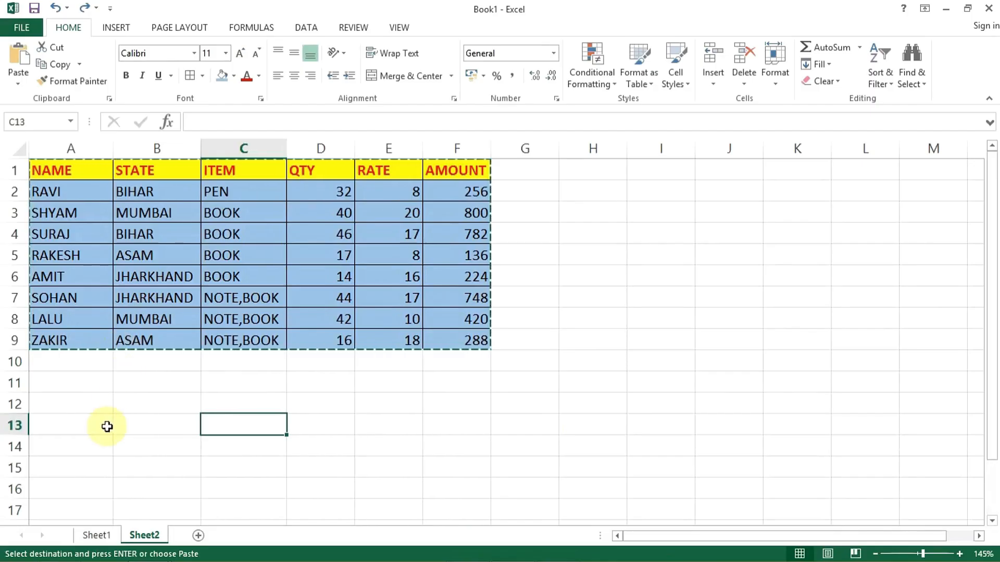
Cut the table A1:F9 and paste it starting at A11
left_click_drag(99, 170, 428, 340)
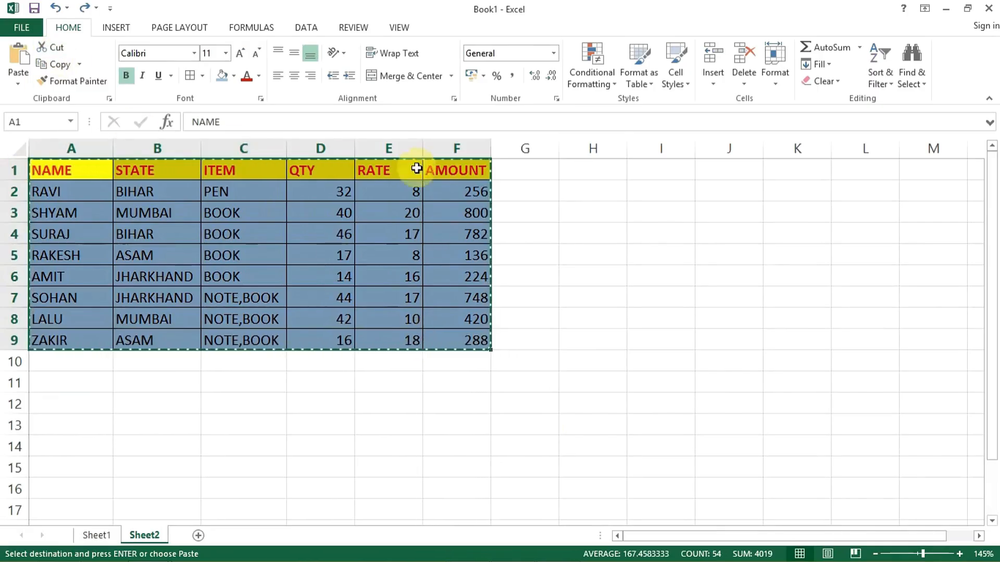
left_click(79, 381)
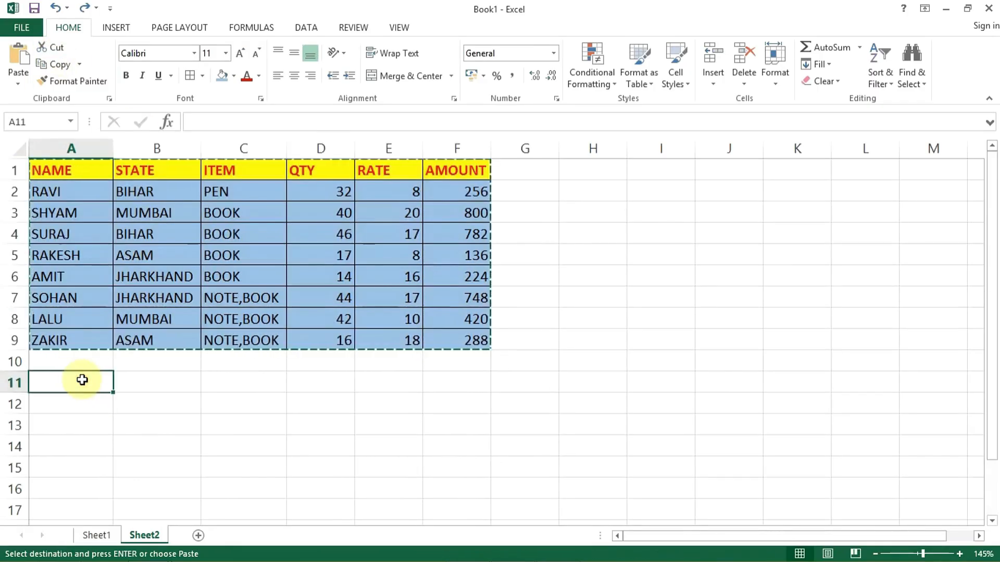
left_click(16, 50)
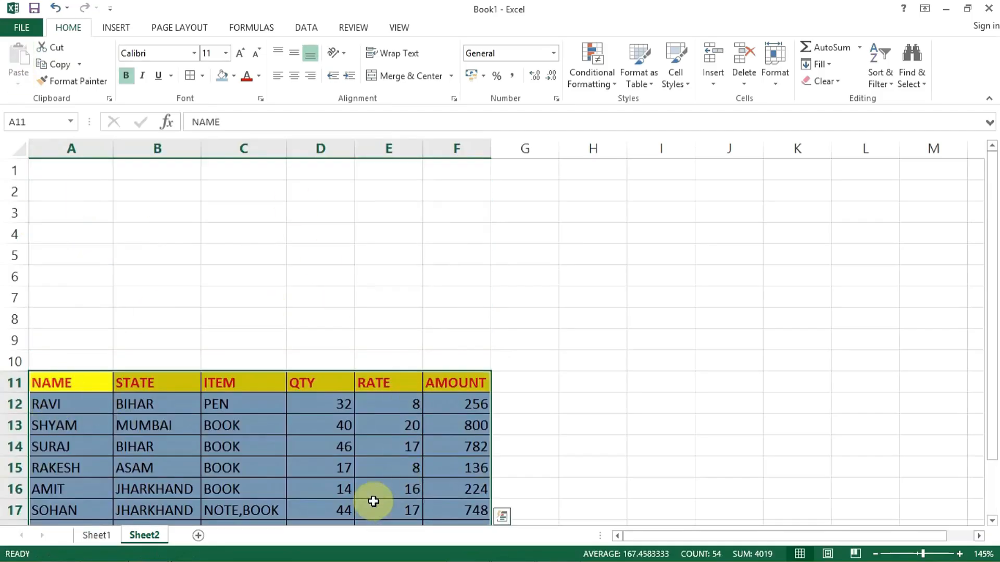
scroll(472, 424, "down", 1)
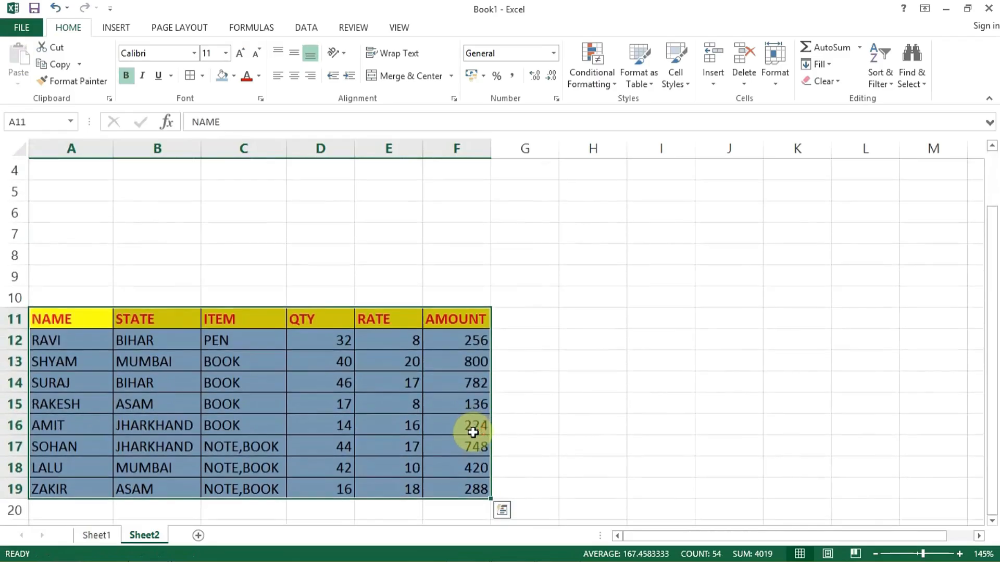
scroll(190, 429, "up", 1)
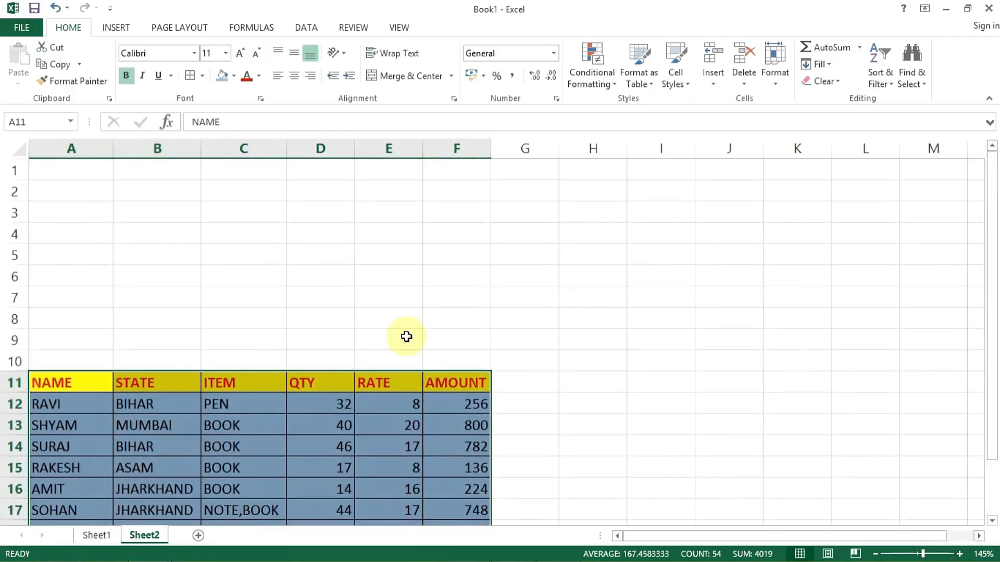
scroll(39, 489, "down", 2)
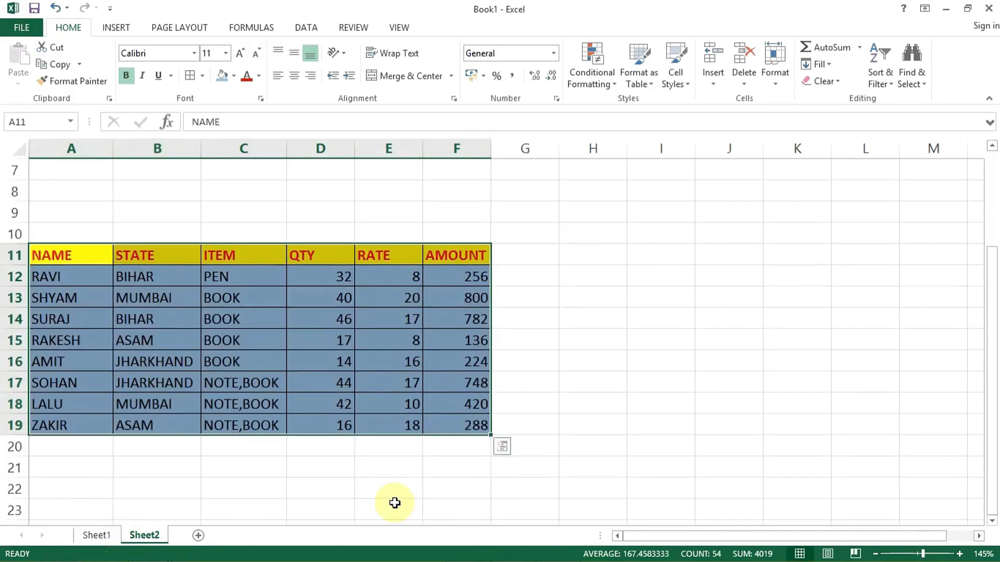
scroll(394, 503, "up", 2)
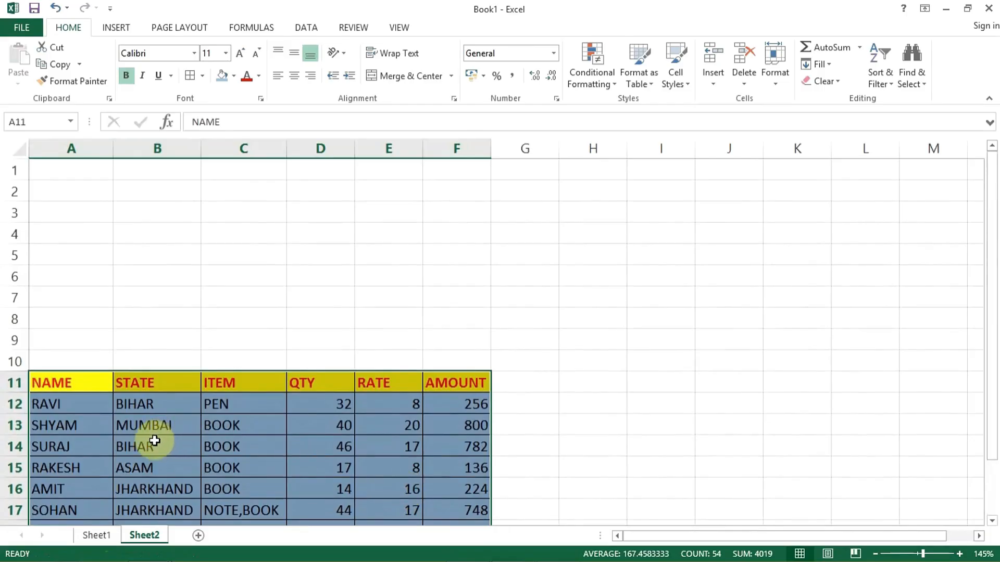
Undo the move of the table to A11
key("ctrl+z")
left_click(86, 383)
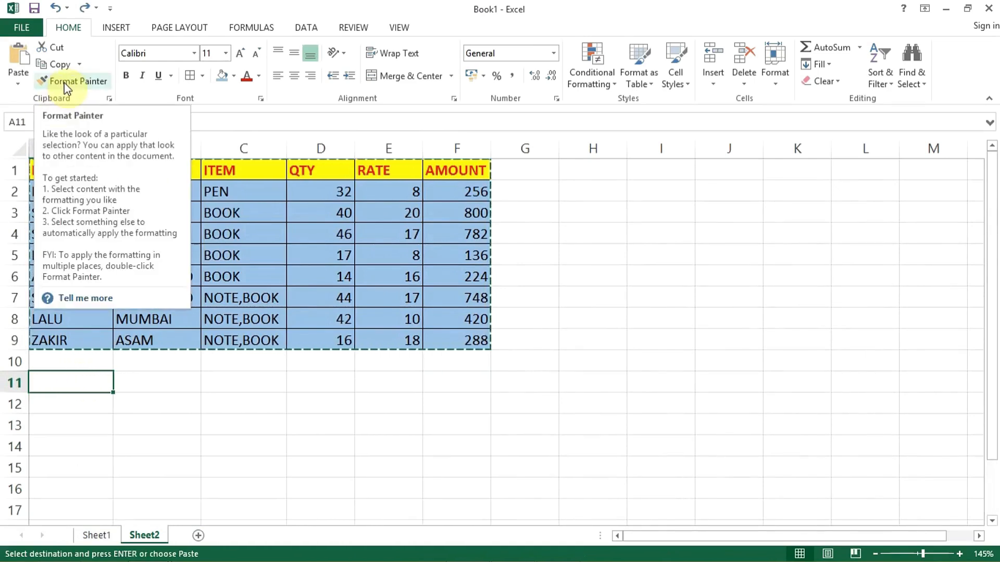
Enter two unformatted first names in capital letters in cells I4 and I5
left_click(330, 198)
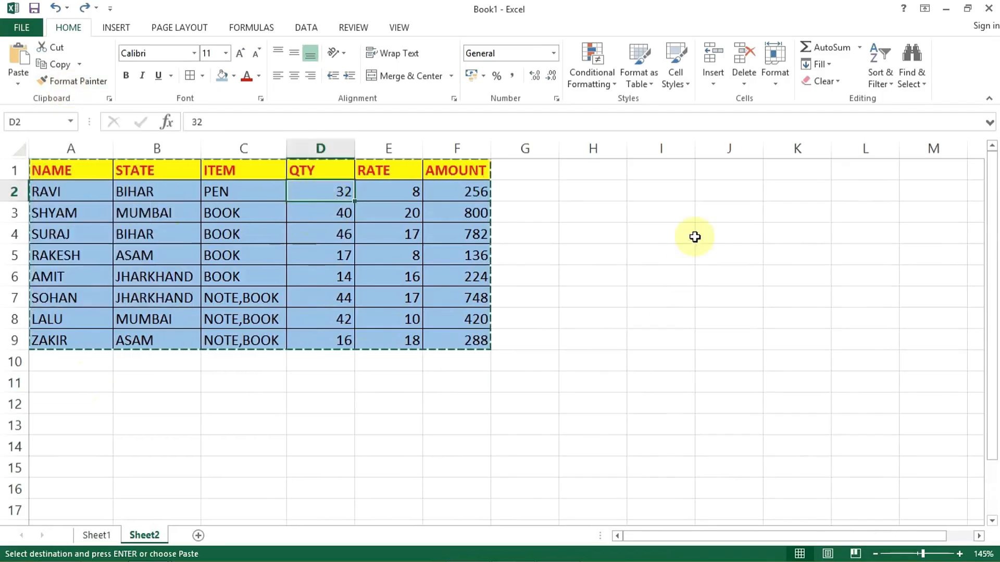
left_click(689, 214)
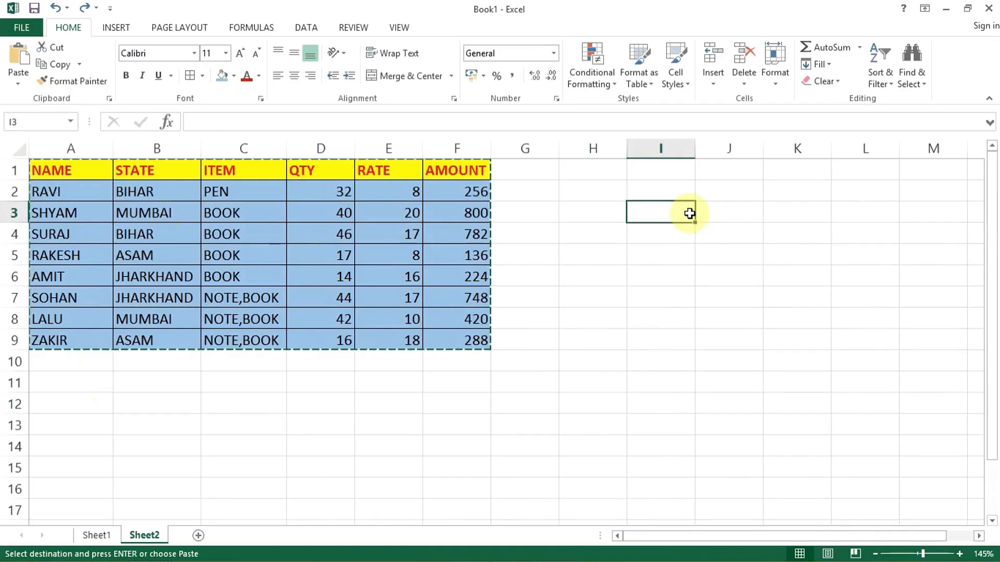
left_click(674, 170)
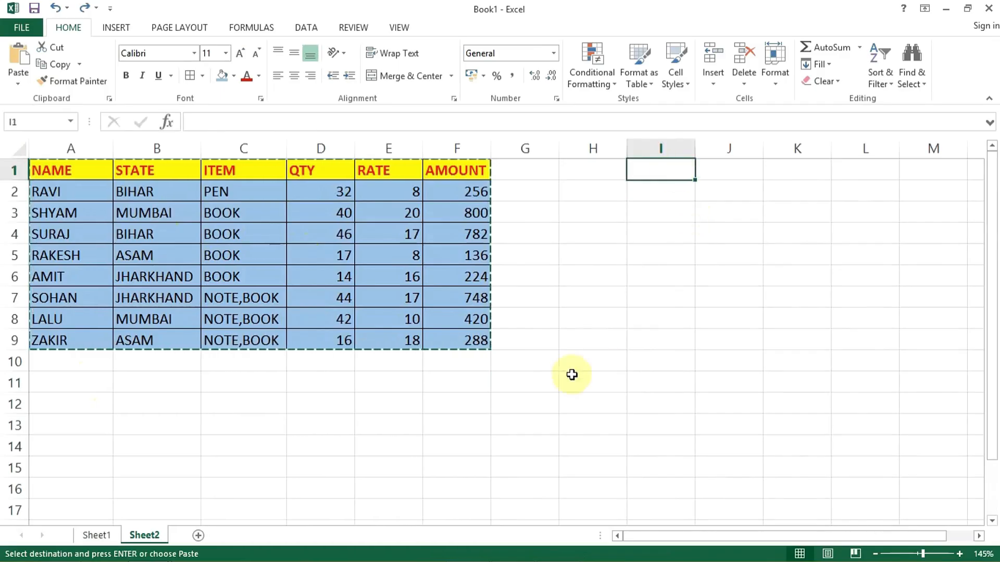
left_click(641, 237)
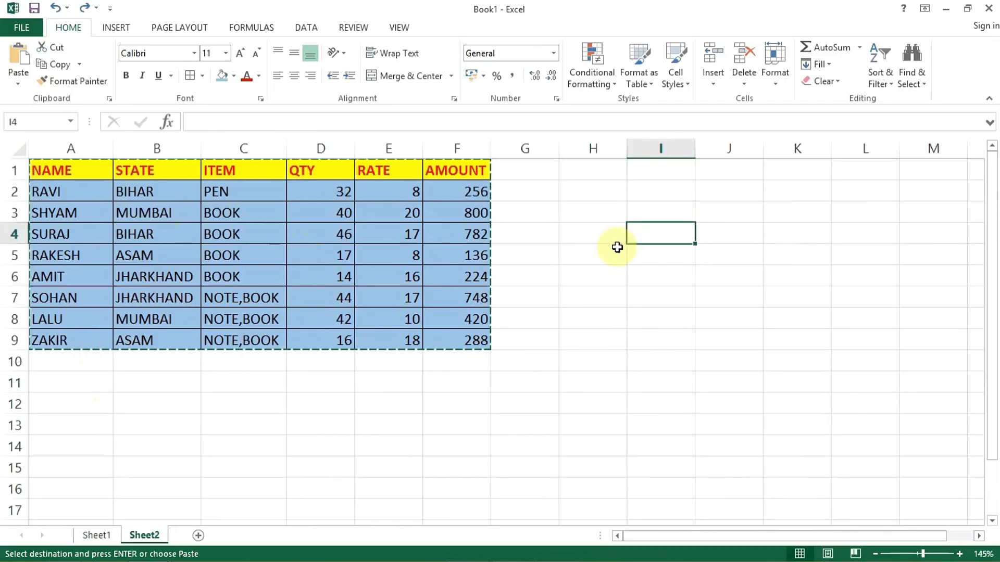
type("RAHUL")
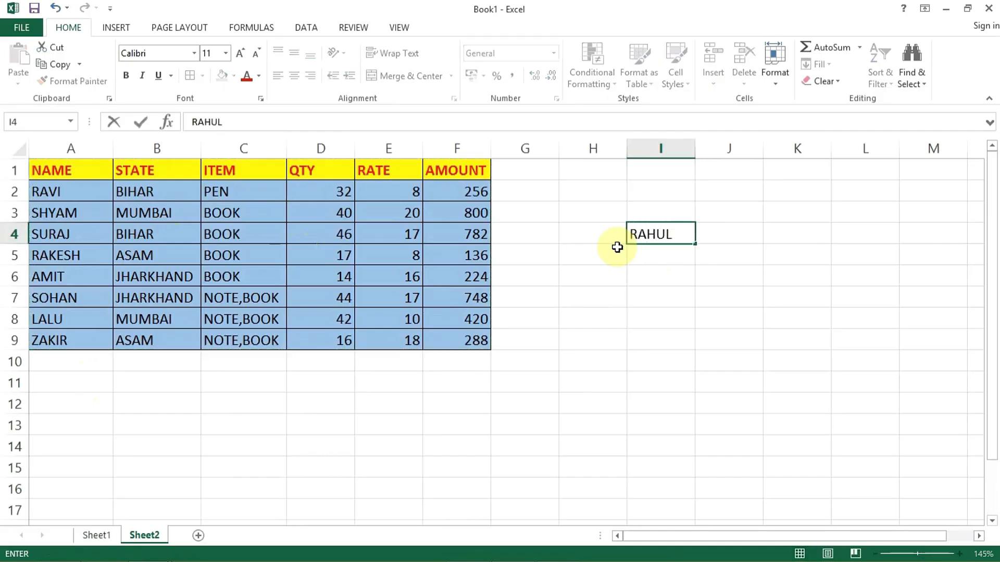
key("Return")
type("MUKESH")
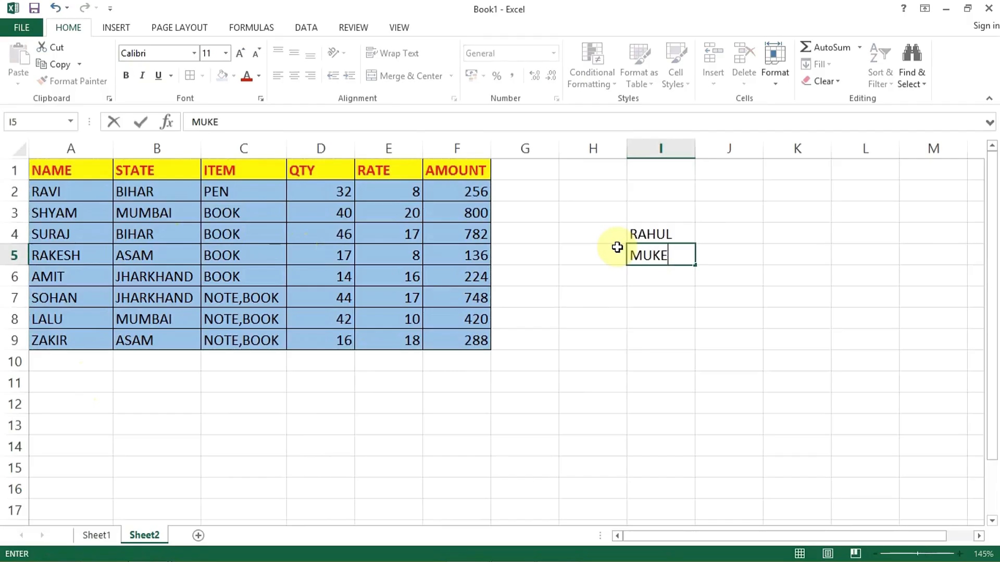
key("Return")
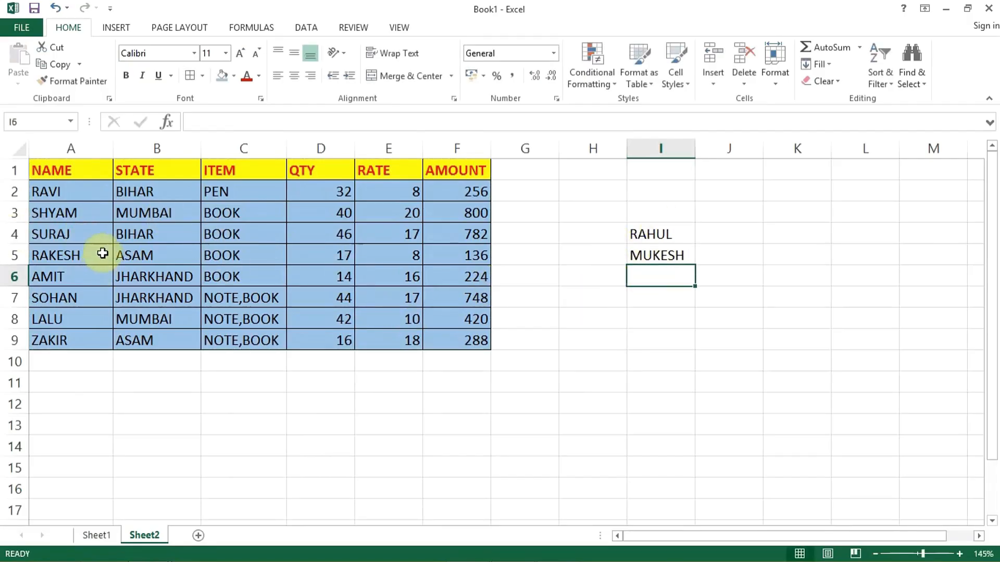
Copy the cell formatting of A4 onto the two names in I4:I5 with Format Painter
left_click(81, 234)
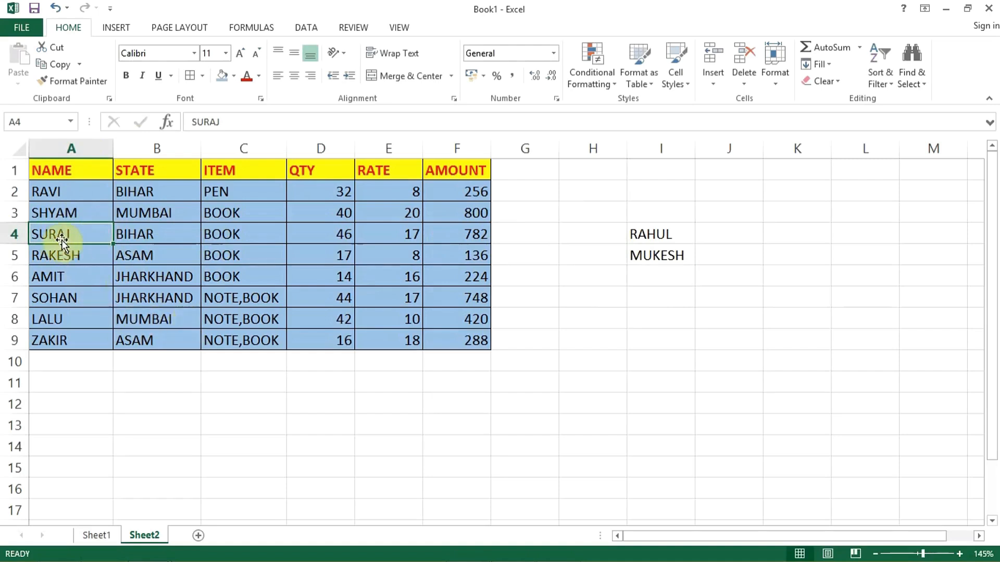
left_click(81, 82)
mouse_move(657, 235)
left_mouse_down()
mouse_move(664, 268)
mouse_move(661, 260)
left_mouse_up()
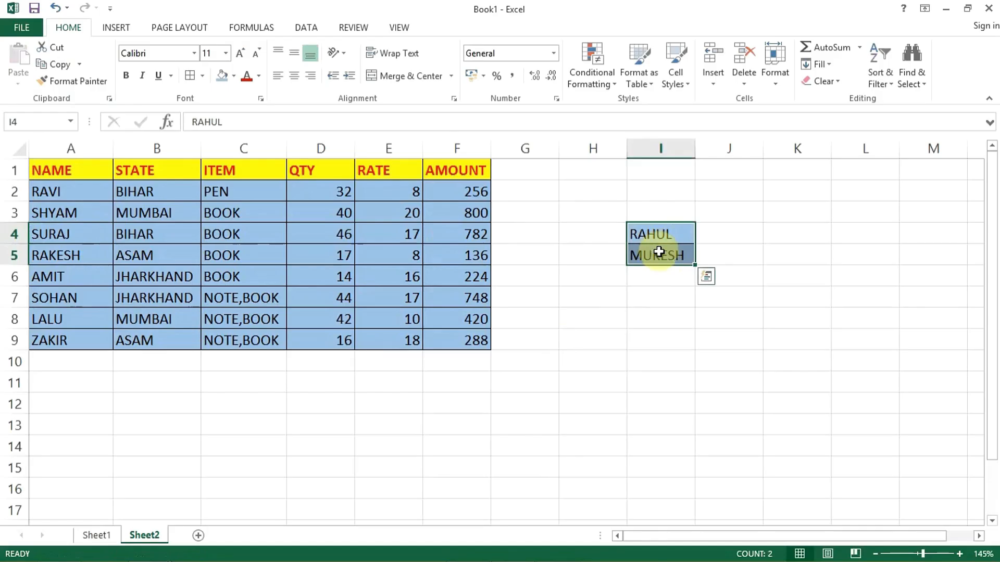
left_click(648, 279)
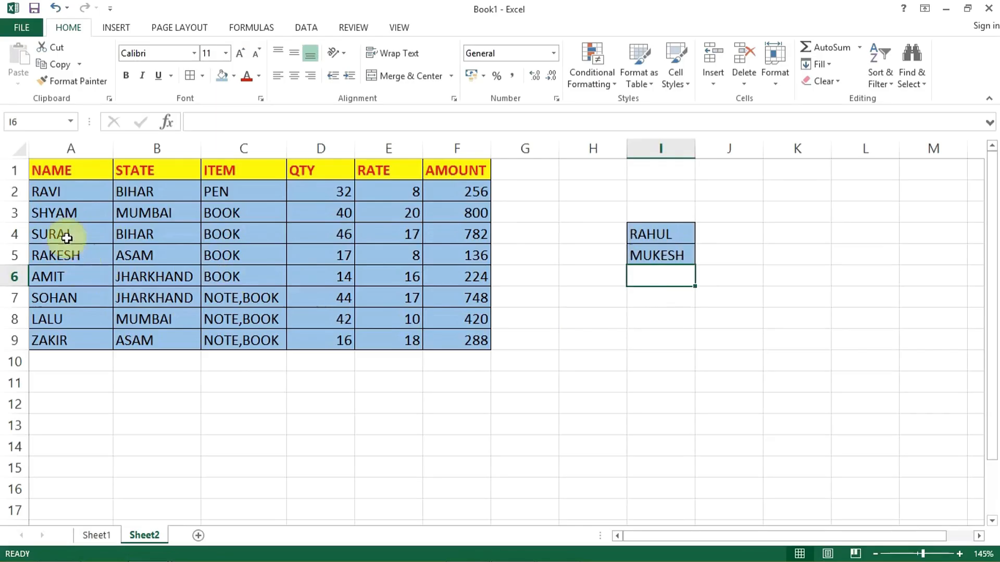
left_click_drag(70, 234, 73, 255)
left_click(638, 233)
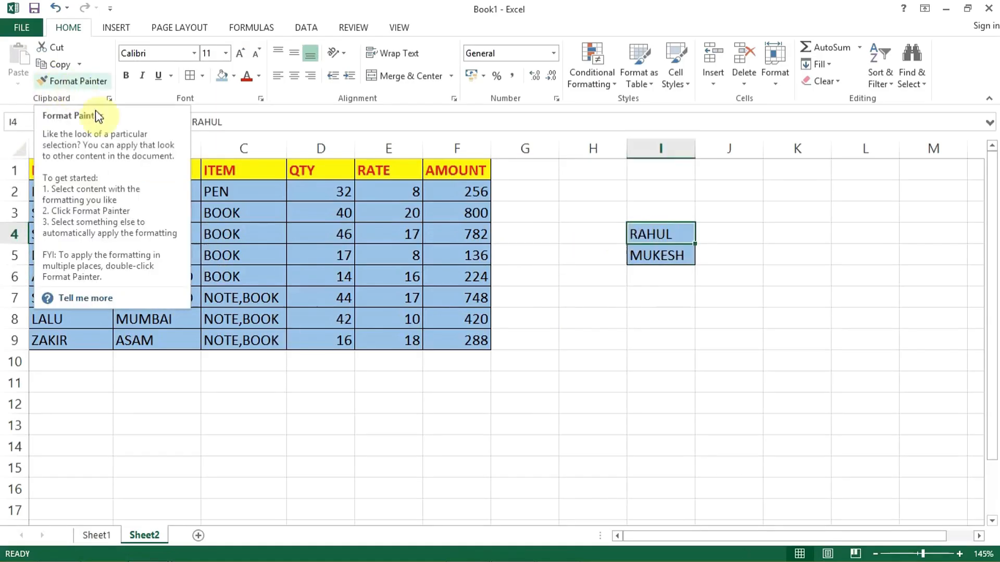
left_click(573, 292)
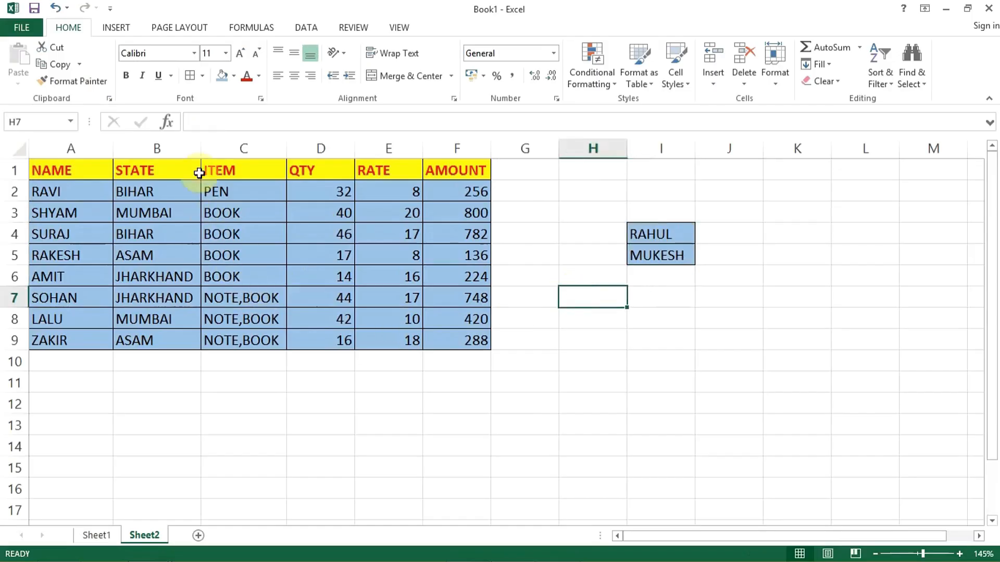
Copy the header formatting of C1 onto the two names in I4:I5 with Format Painter
left_click(225, 168)
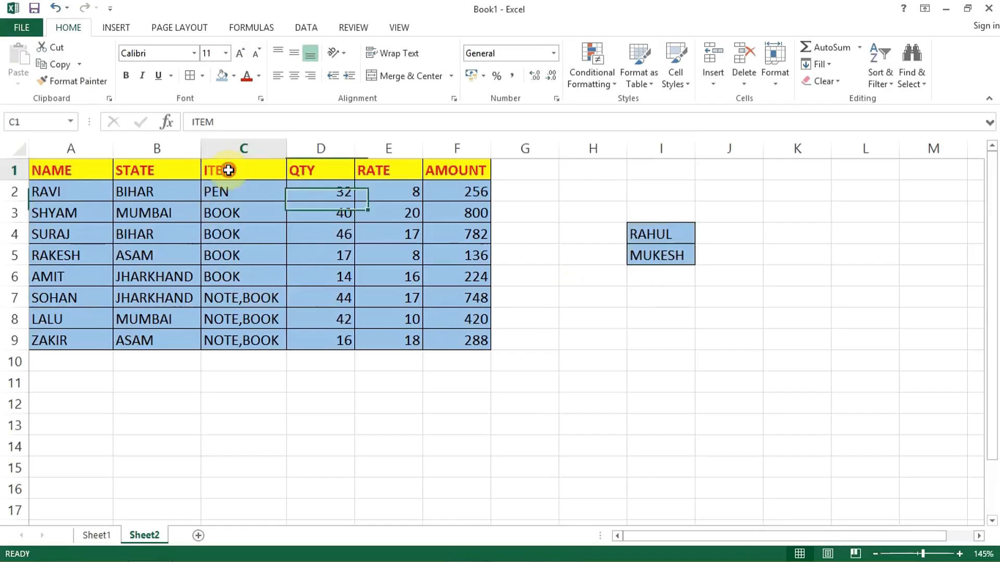
left_click(74, 81)
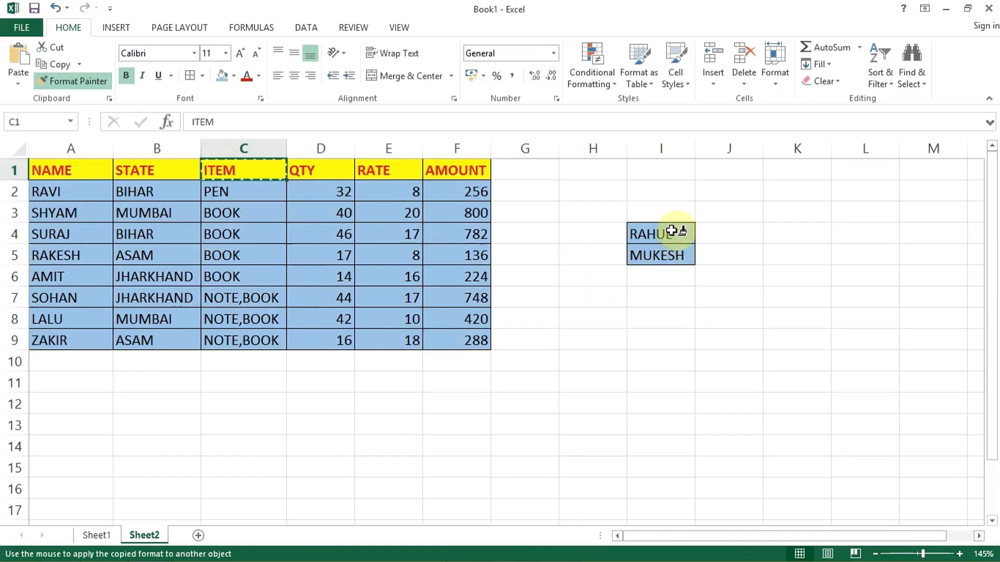
left_click_drag(672, 231, 670, 258)
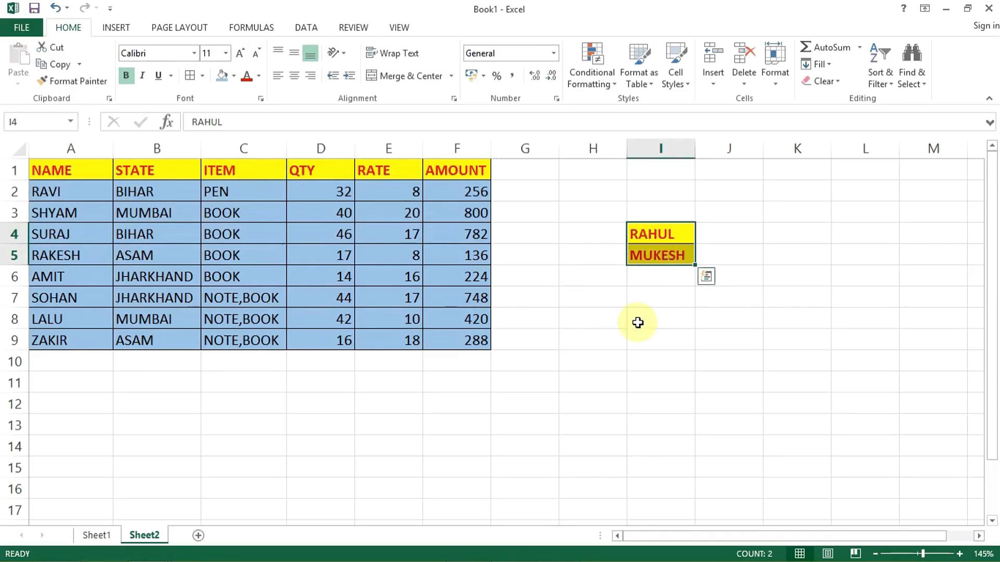
left_click(661, 319)
left_click(663, 292)
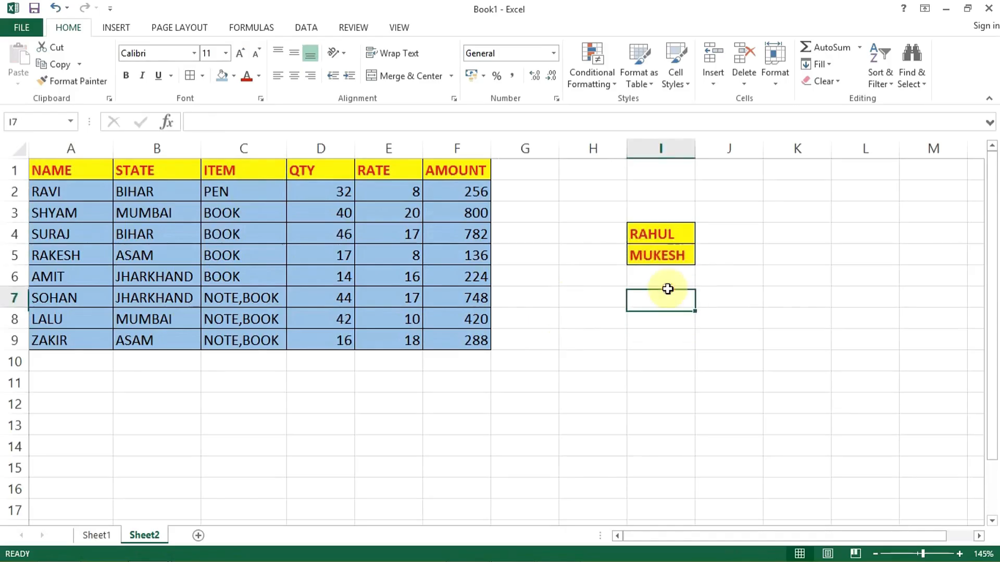
left_click(585, 294)
left_click(537, 339)
left_click(528, 379)
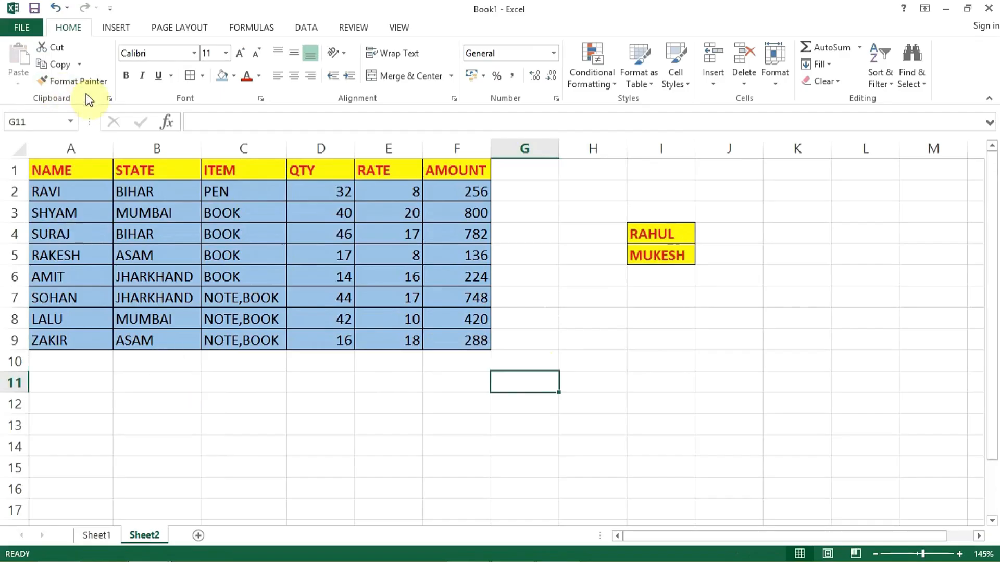
Delete the two names in I4:I5 and apply Clear All to the cells to remove their formatting
left_click_drag(670, 234, 679, 254)
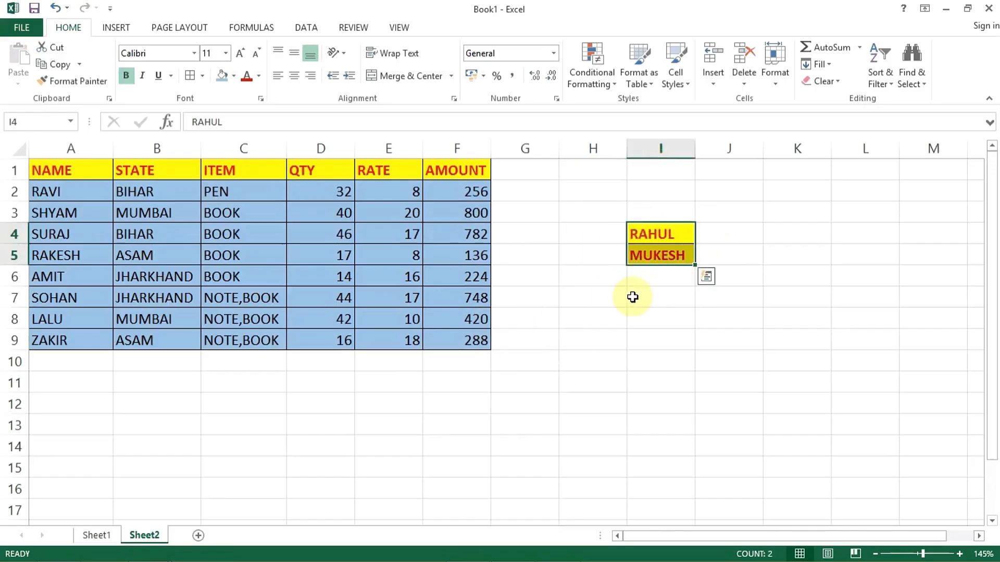
key("Delete")
left_click(648, 314)
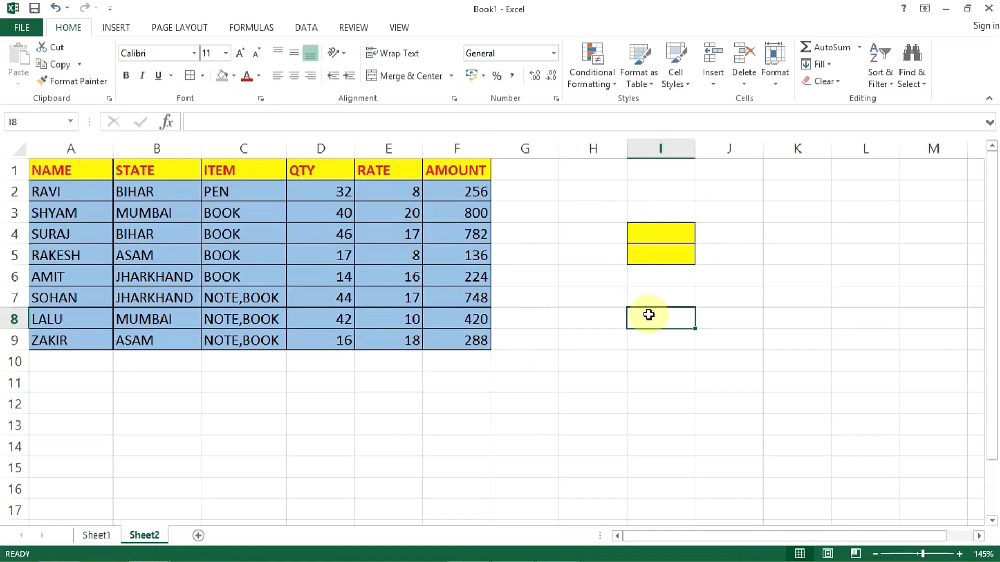
left_click_drag(662, 229, 663, 254)
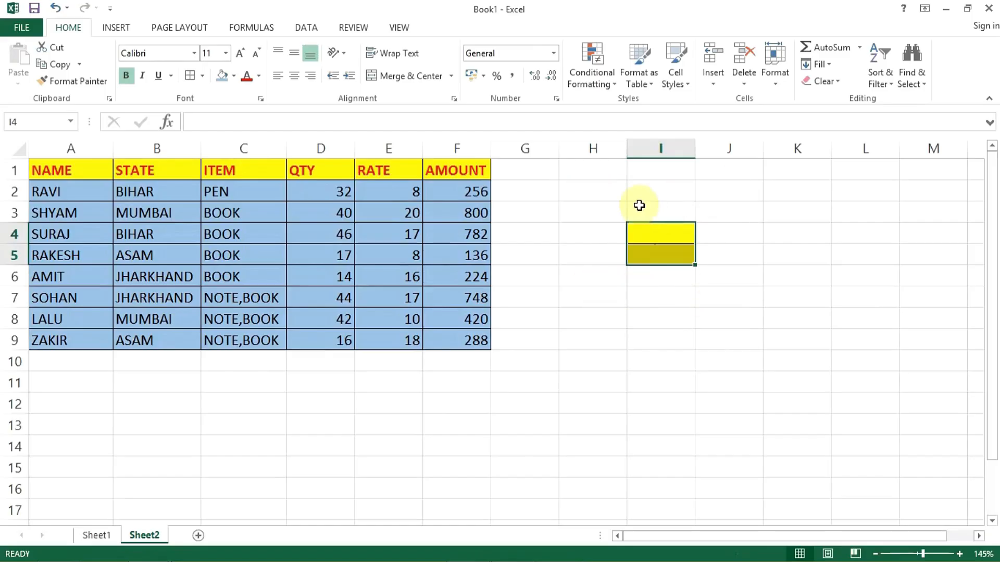
left_click(837, 81)
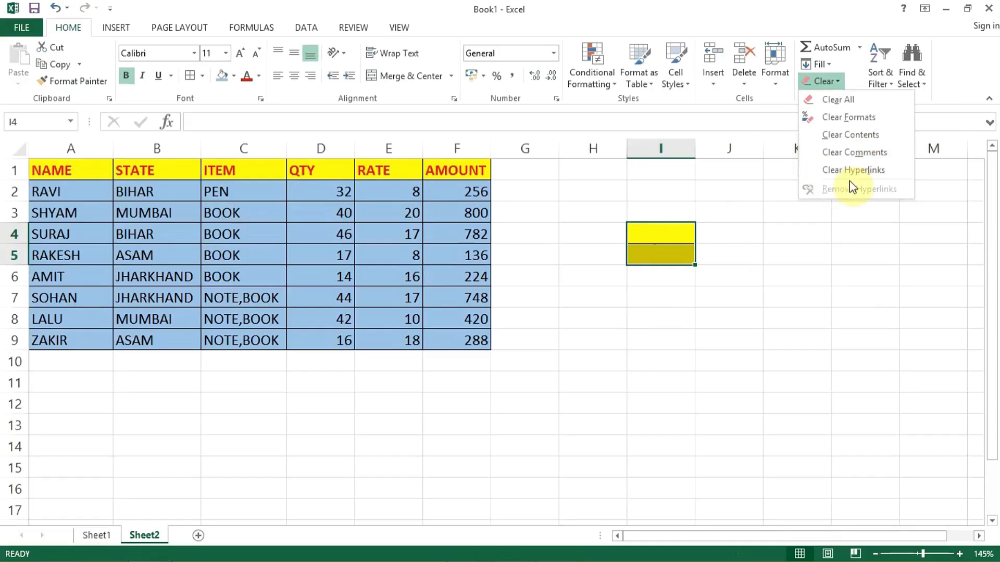
left_click(842, 103)
left_click(640, 292)
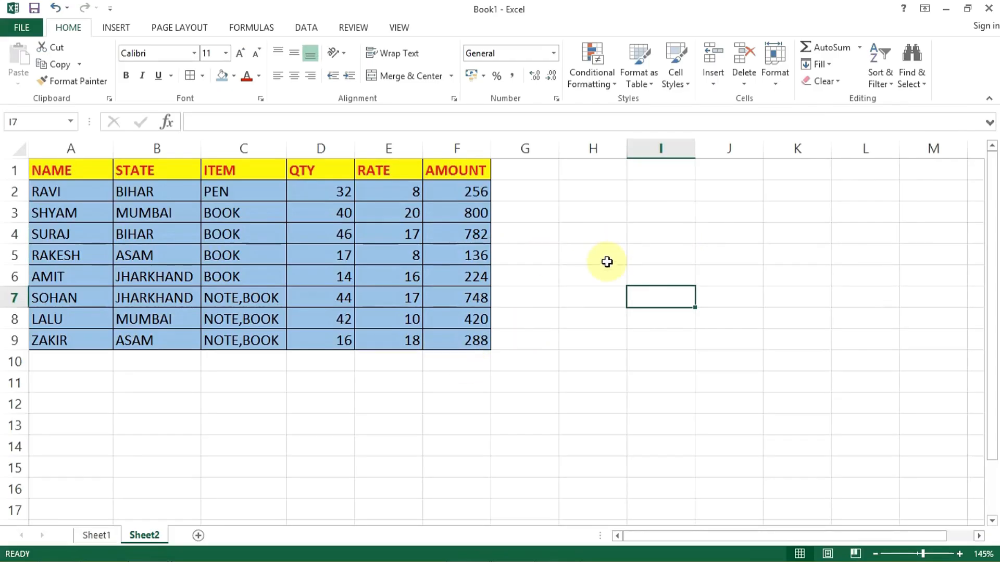
Copy the names in cells A2, A4 and A6 one after another
left_click(97, 194)
left_click(52, 64)
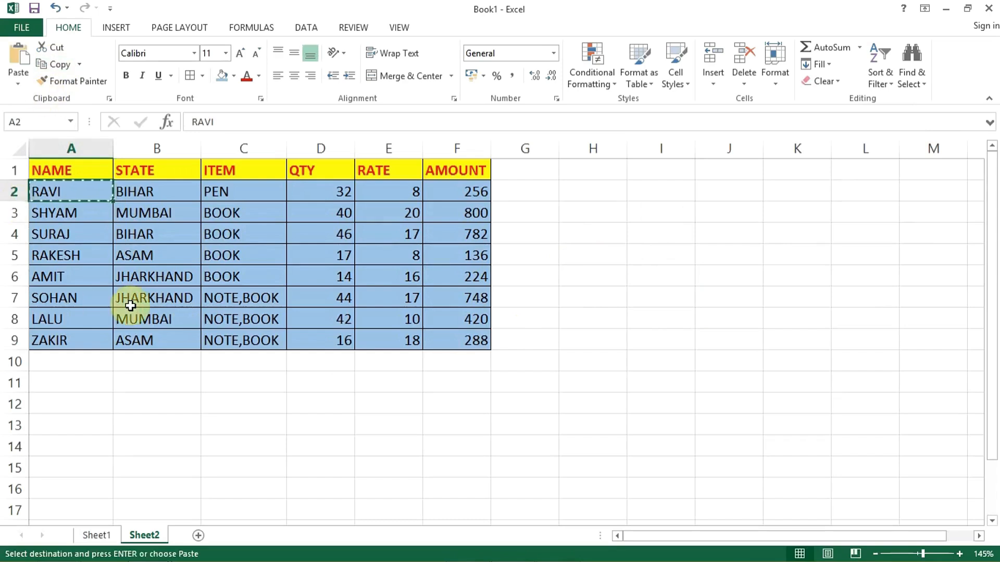
left_click(89, 233)
left_click(48, 72)
left_click(89, 277)
left_click(61, 65)
Paste the last copied name into cell I2
left_click(672, 193)
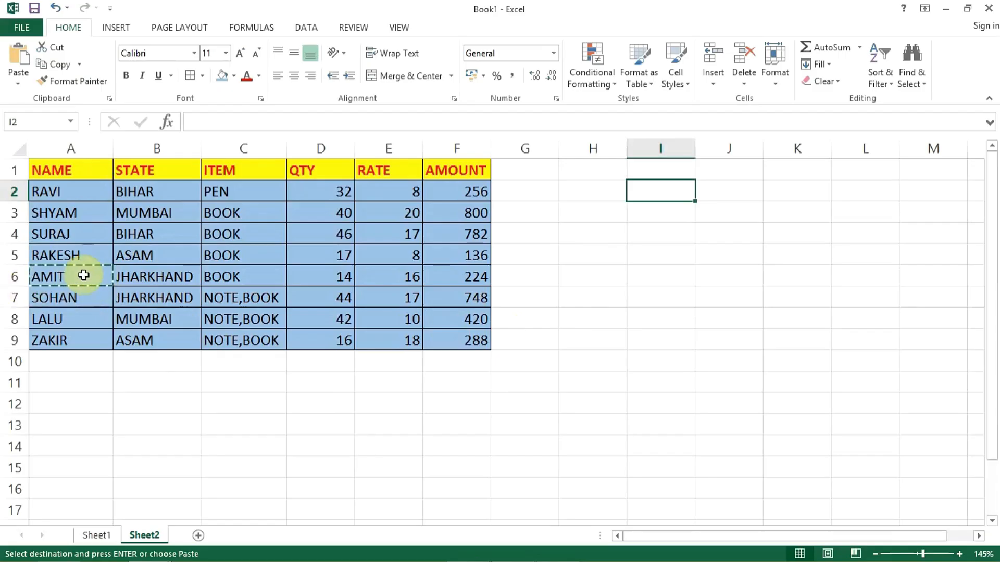
left_click(50, 237)
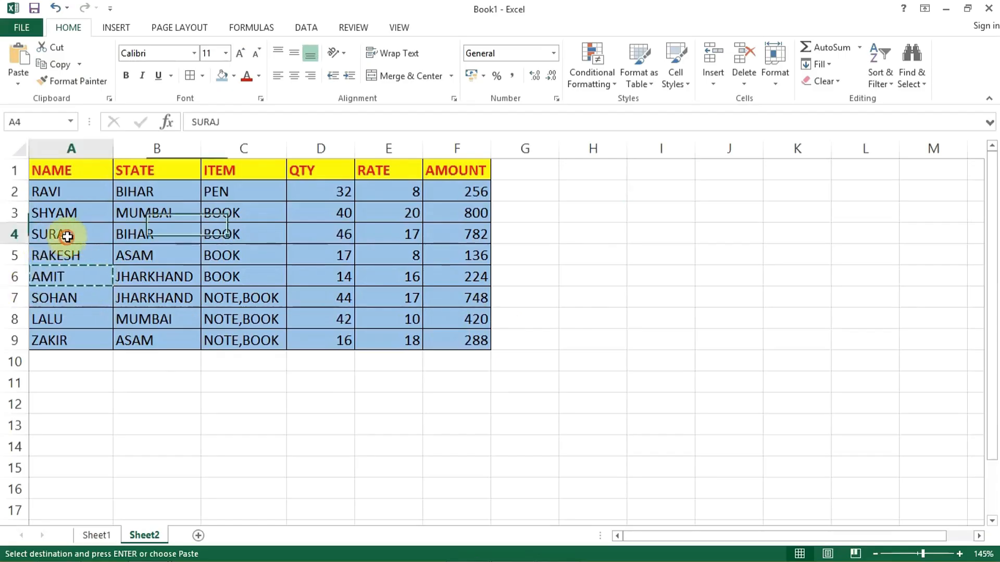
left_click(78, 188)
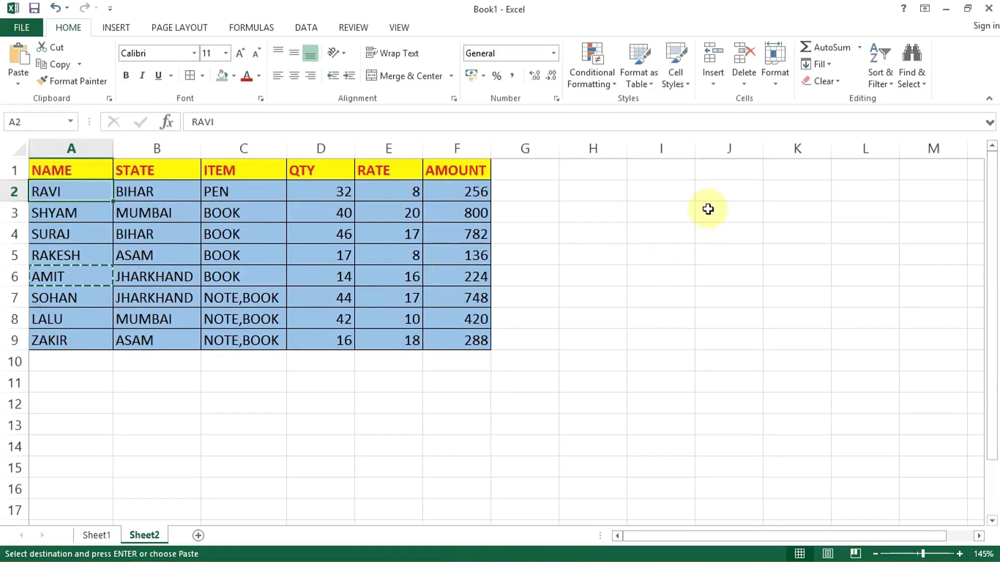
left_click(654, 191)
left_click(16, 55)
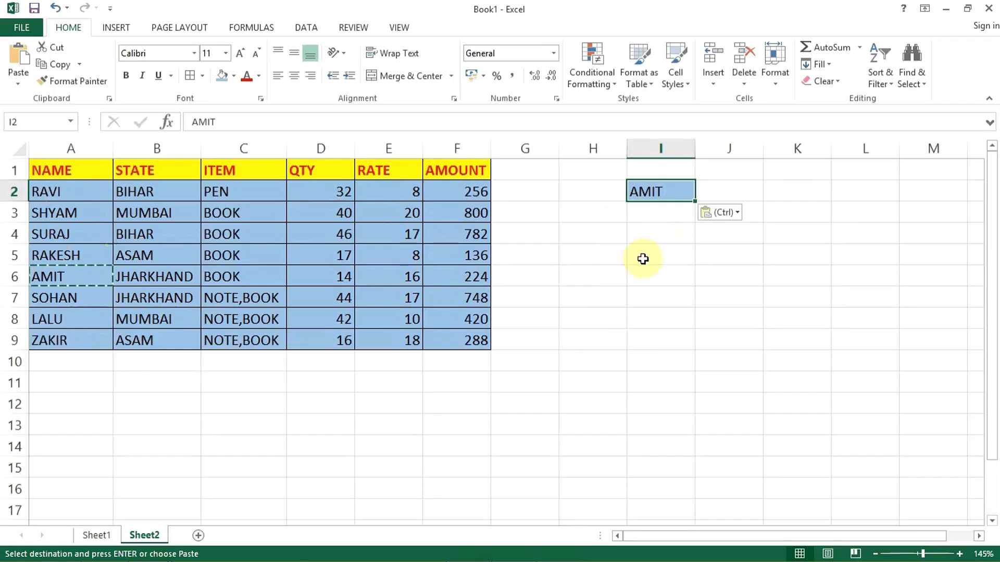
Show the Office Clipboard's collected items and copy the names in A4, A2, A7 and A9 one by one
left_click(110, 99)
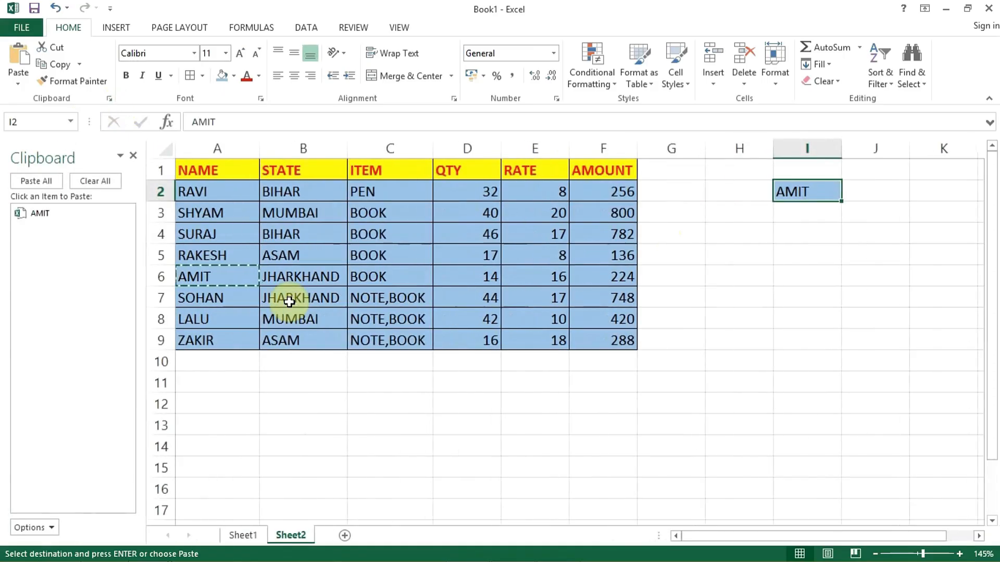
left_click(218, 236)
left_click(52, 64)
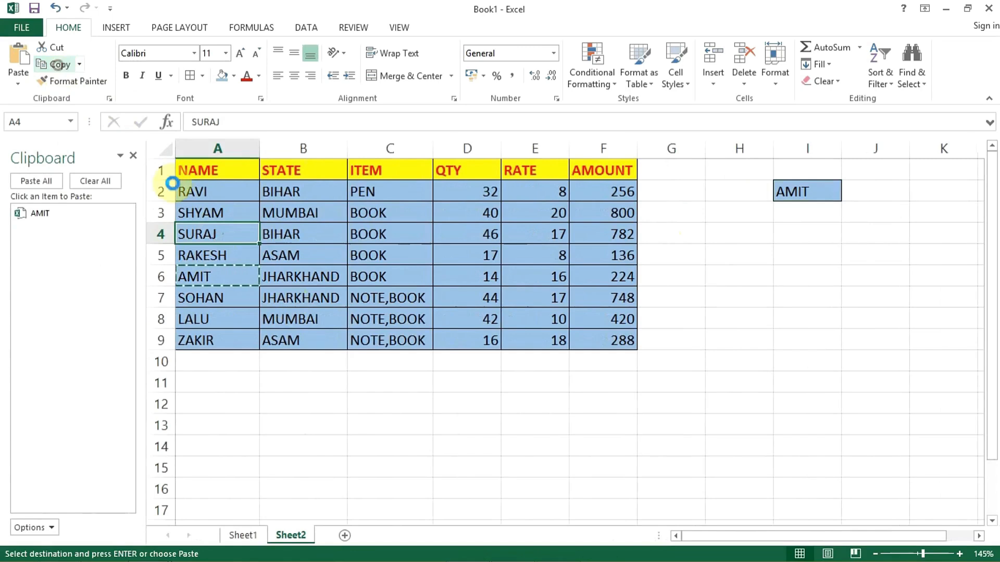
left_click(229, 190)
left_click(56, 64)
left_click(225, 297)
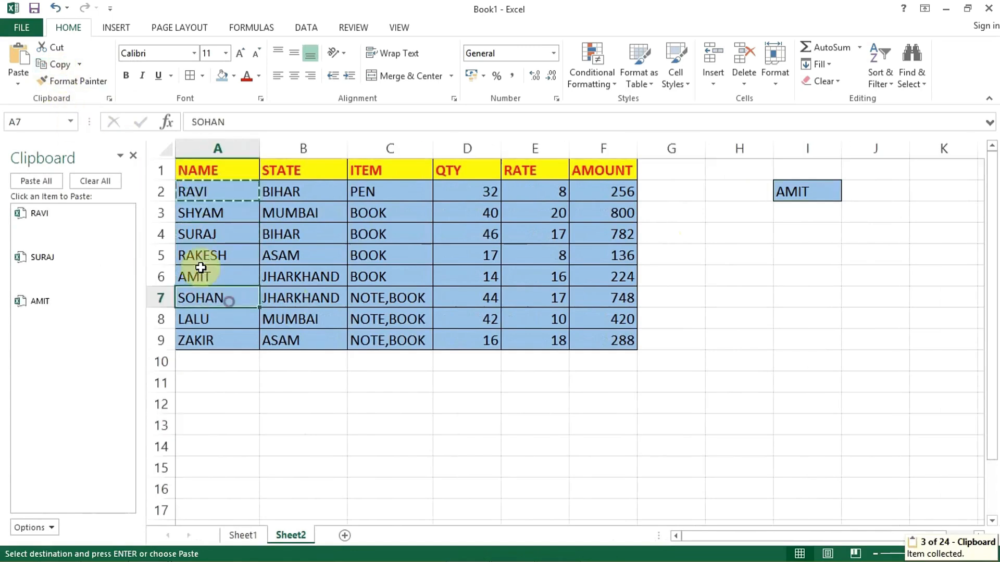
left_click(54, 64)
left_click(233, 340)
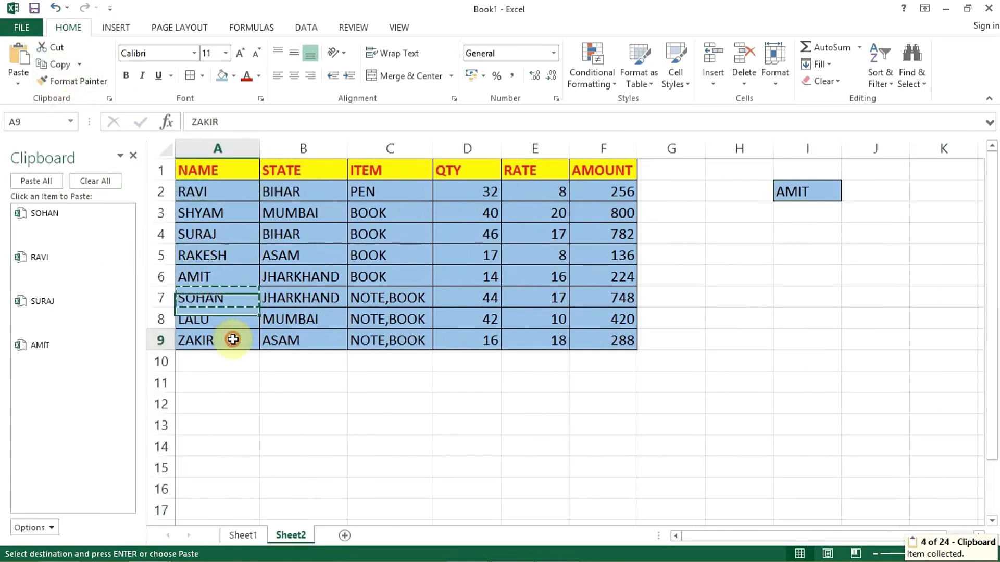
left_click(52, 64)
left_click(244, 213)
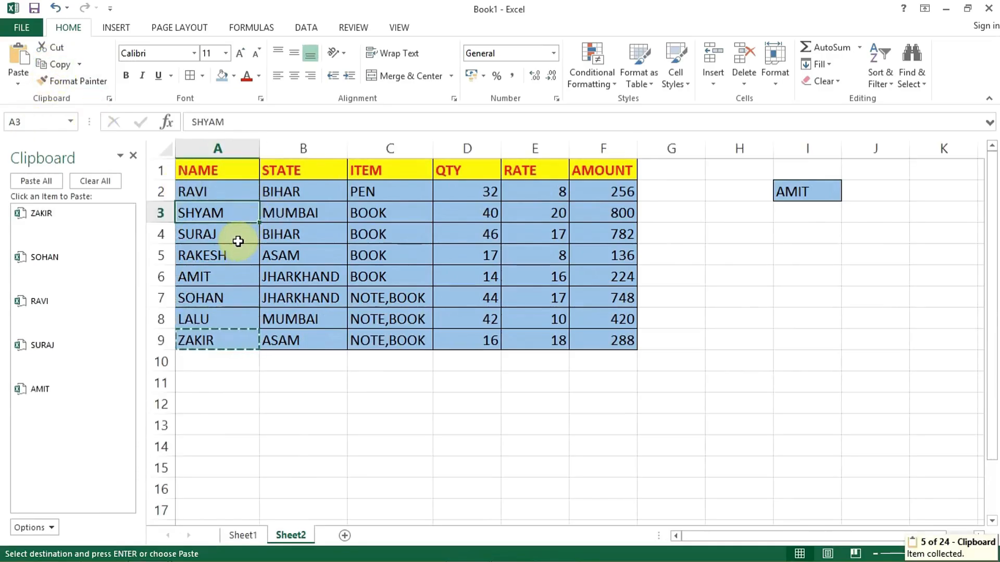
Paste the collected Office Clipboard names from A7, A4 and A9 into I4, I5 and I6 respectively
left_click(819, 241)
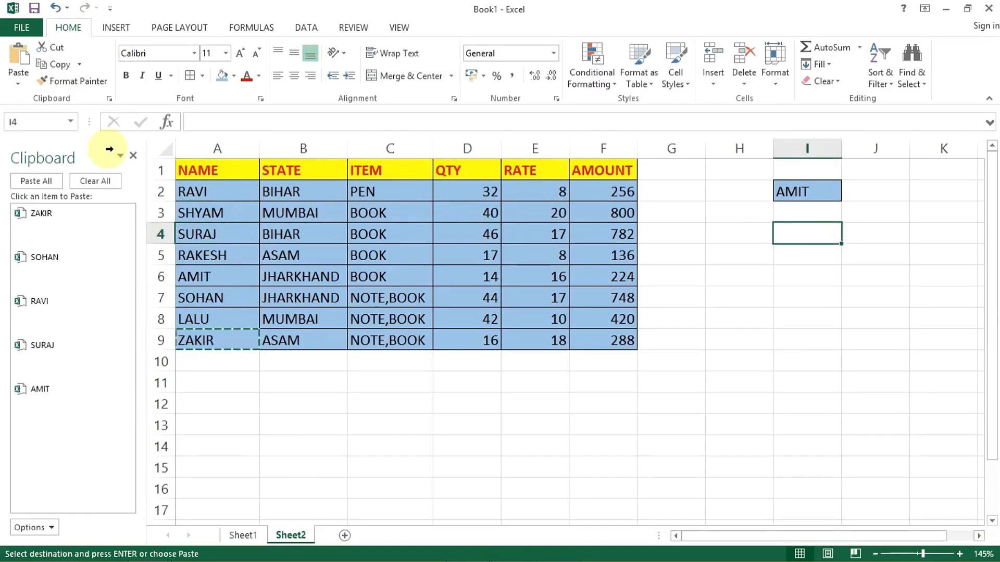
left_click(40, 262)
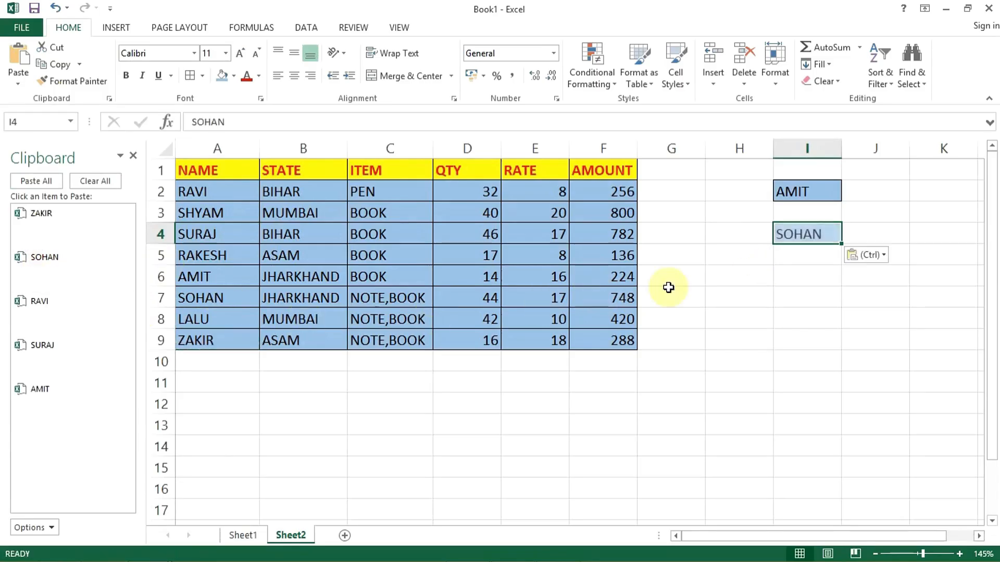
left_click(800, 258)
left_click(75, 376)
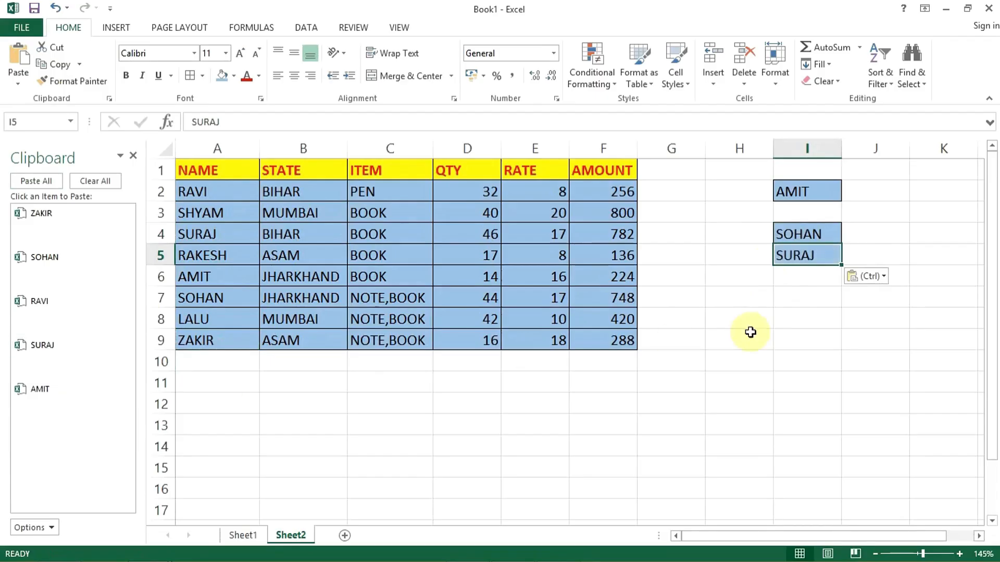
left_click(813, 275)
left_click(81, 226)
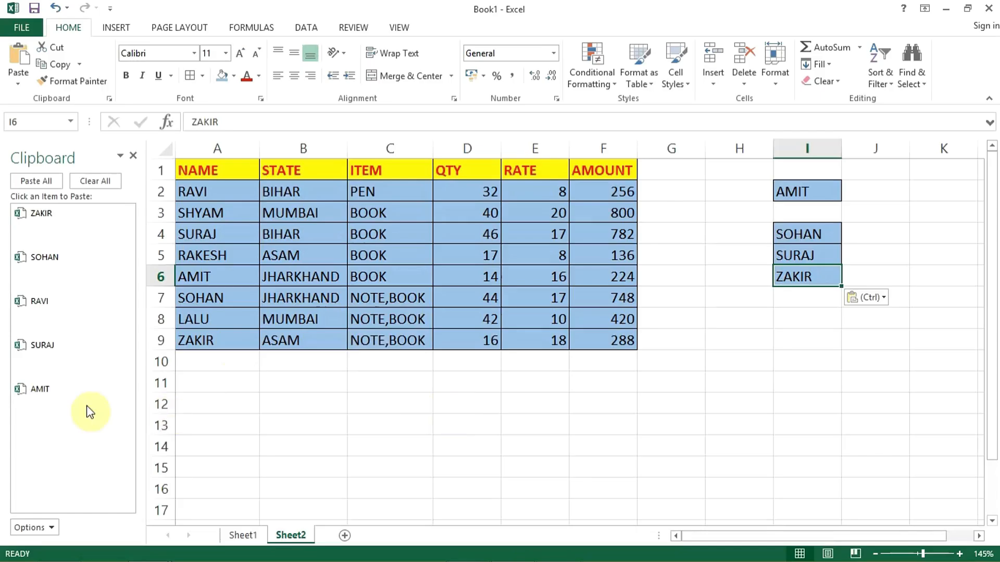
Empty the Office Clipboard by deleting its oldest entry and clearing all the others, and close it
left_click(116, 413)
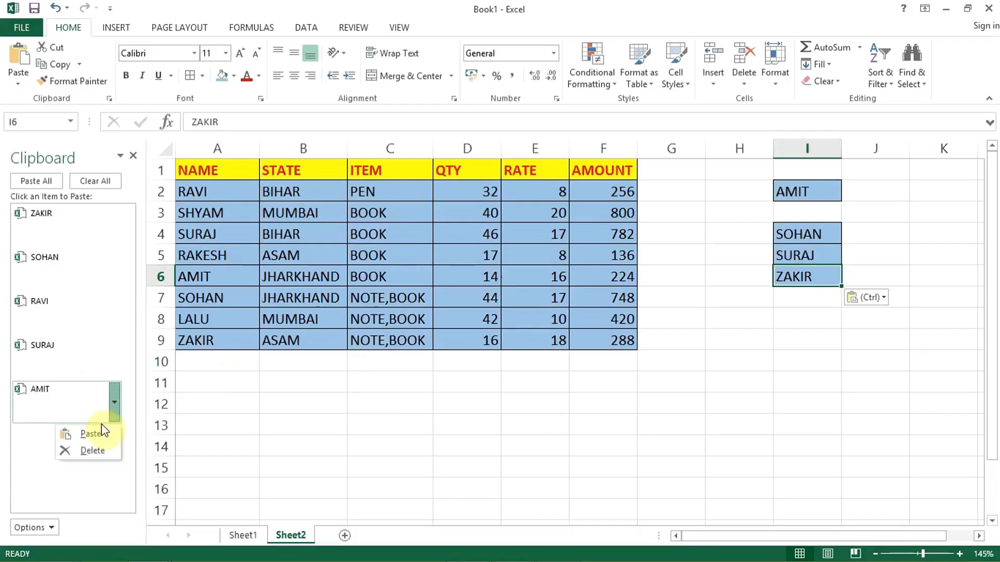
left_click(90, 450)
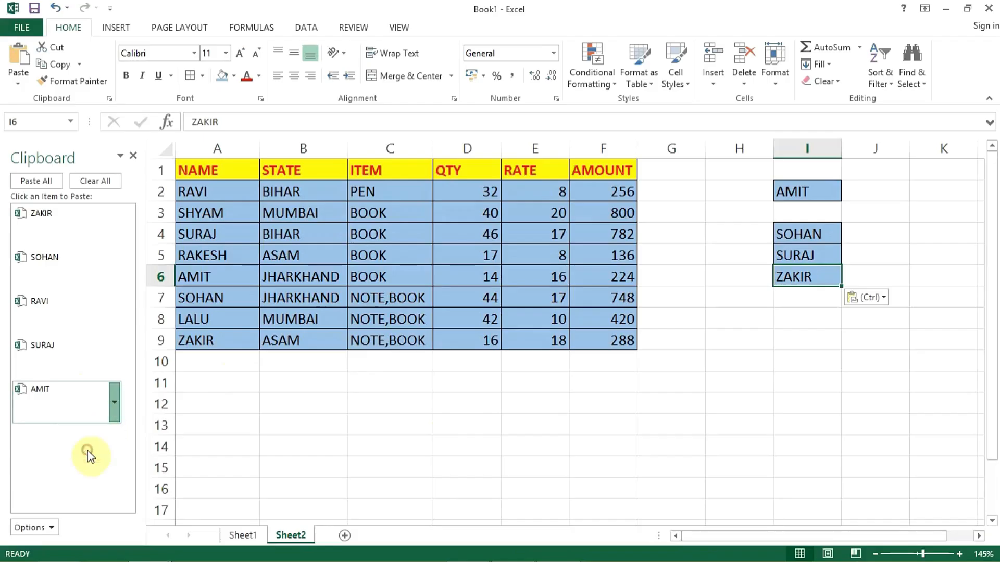
left_click(92, 181)
left_click(467, 427)
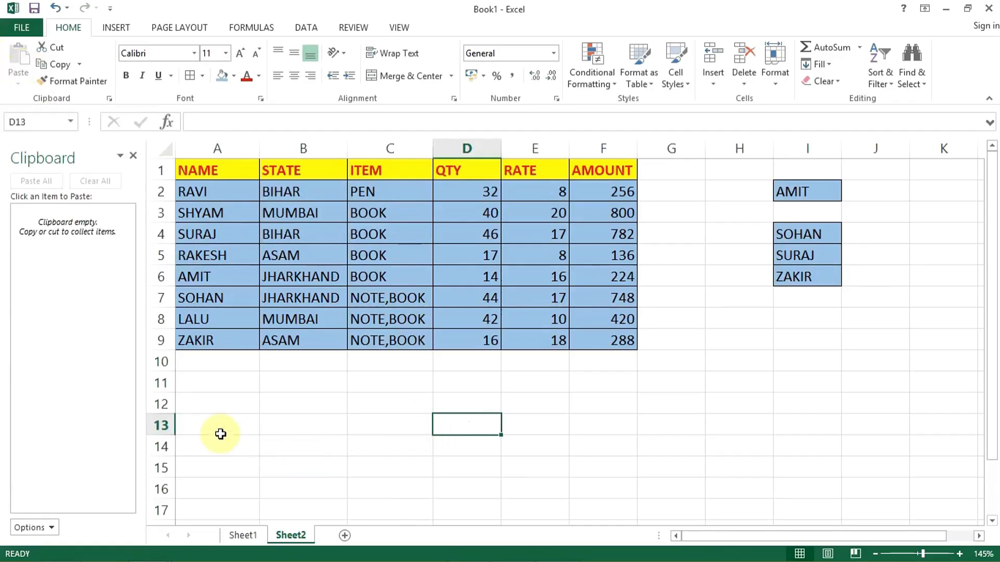
left_click(134, 156)
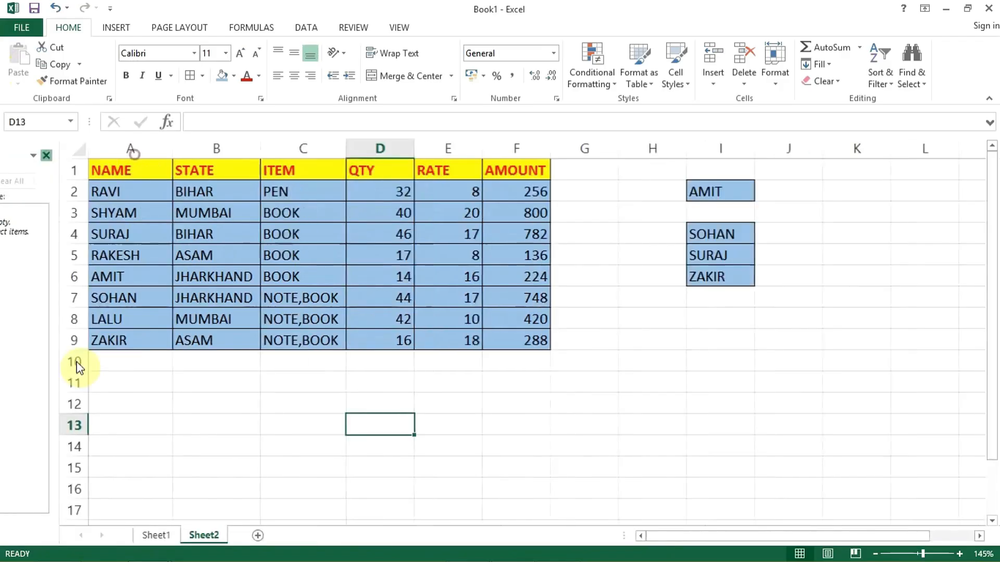
Clear all contents and formatting from the range I1:I7
left_click_drag(657, 170, 665, 291)
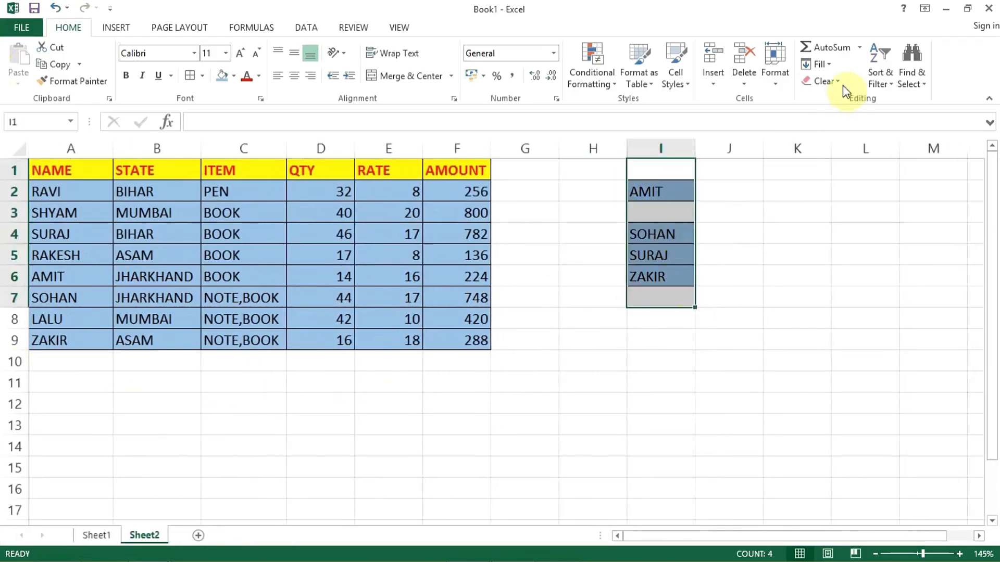
left_click(827, 82)
left_click(853, 98)
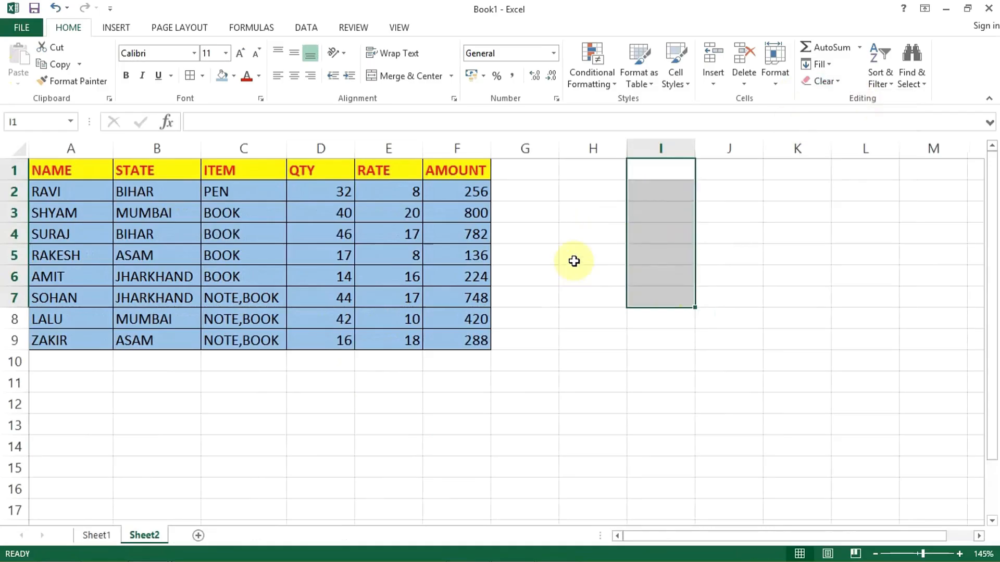
left_click(568, 219)
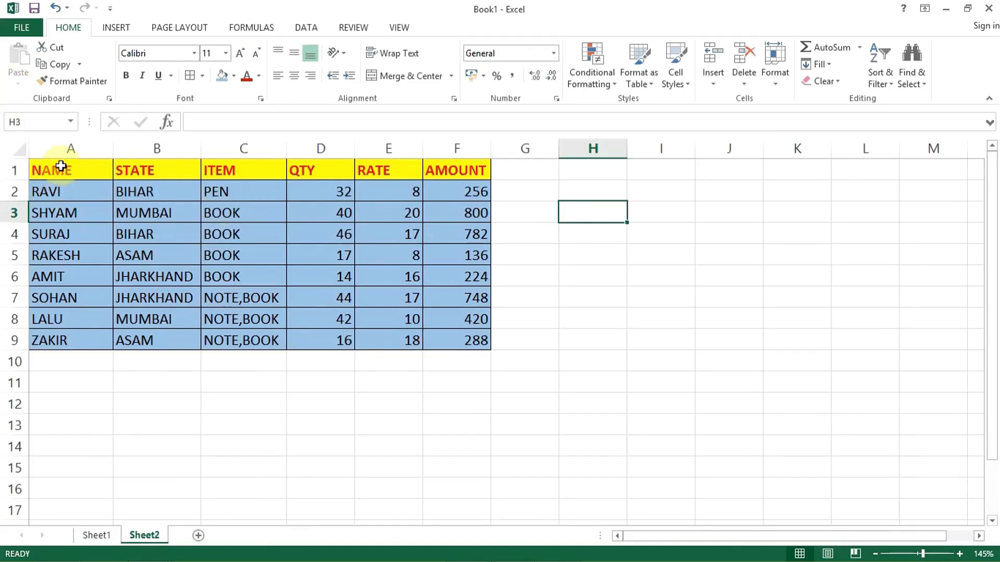
Copy the table A1:F9 and paste it with all its contents and formatting at H1
left_click_drag(65, 165, 458, 342)
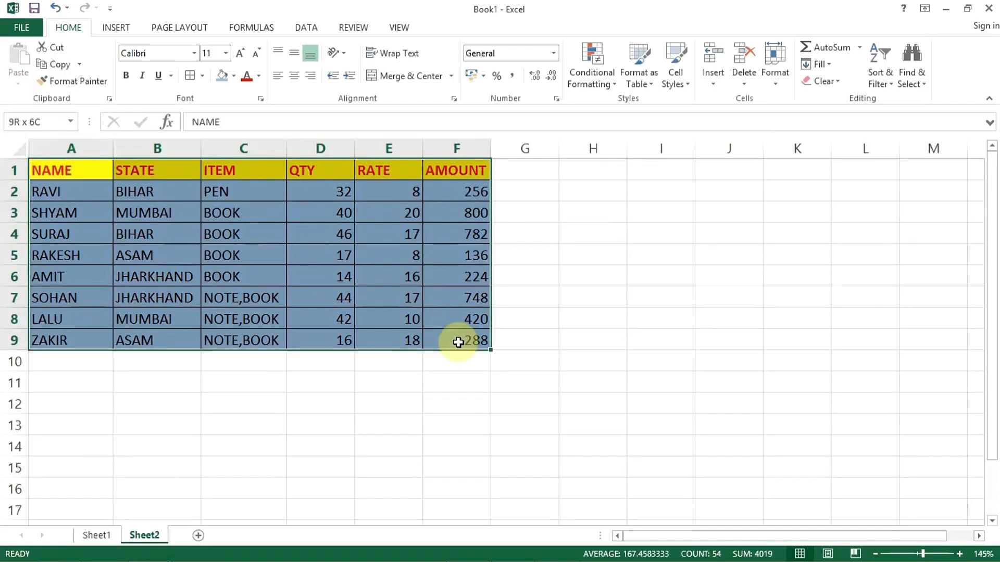
left_click(53, 65)
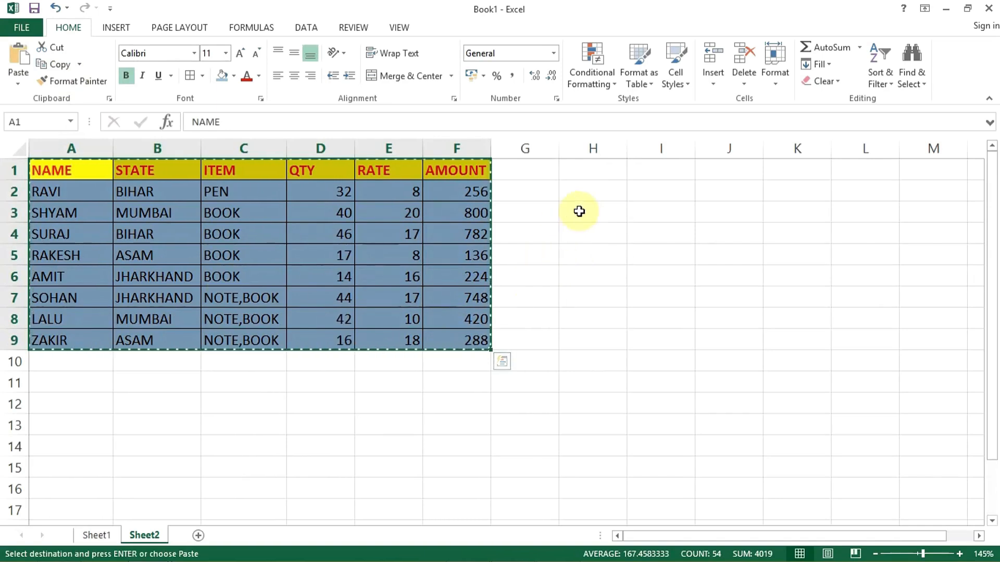
left_click(579, 178)
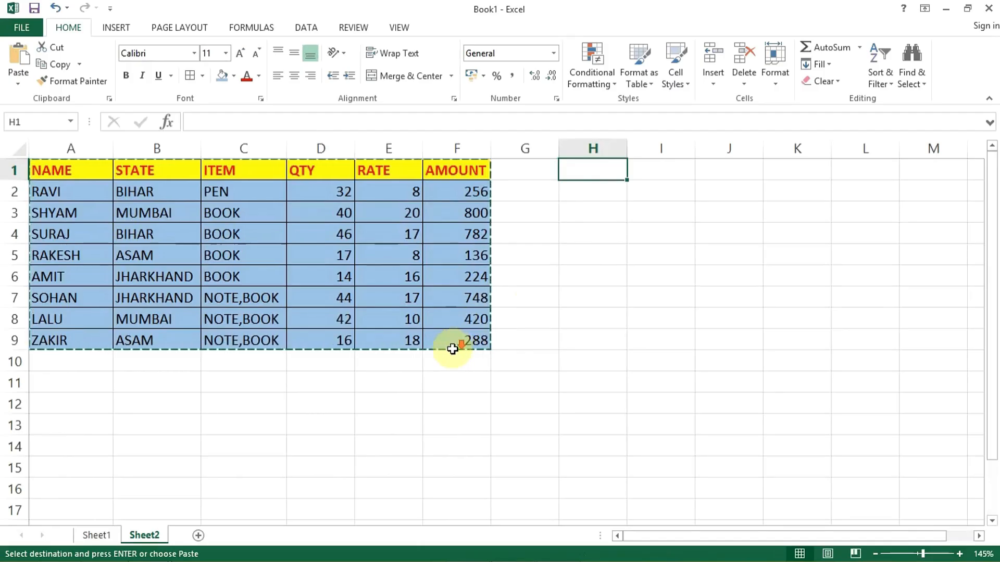
scroll(453, 345, "down", 1)
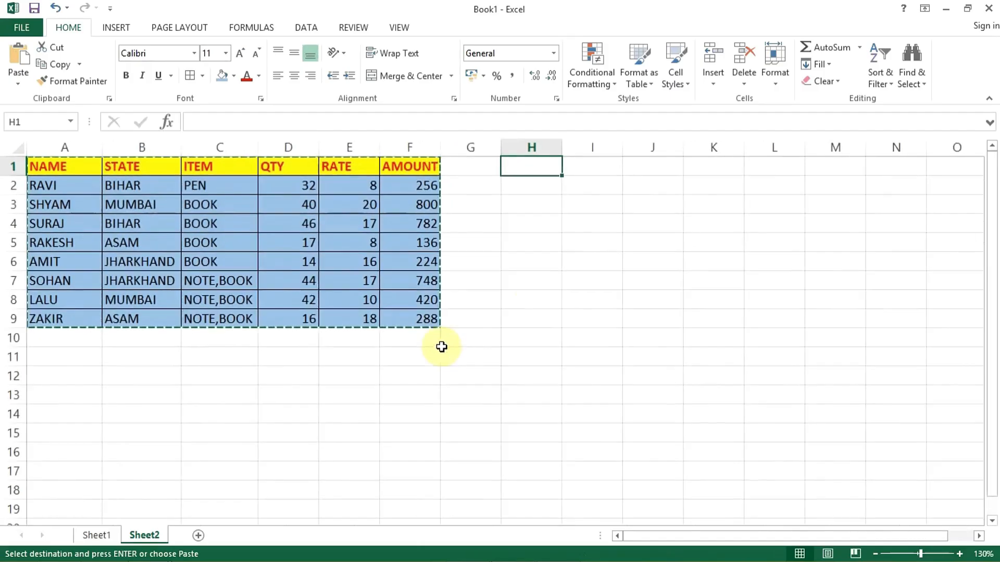
left_click(20, 76)
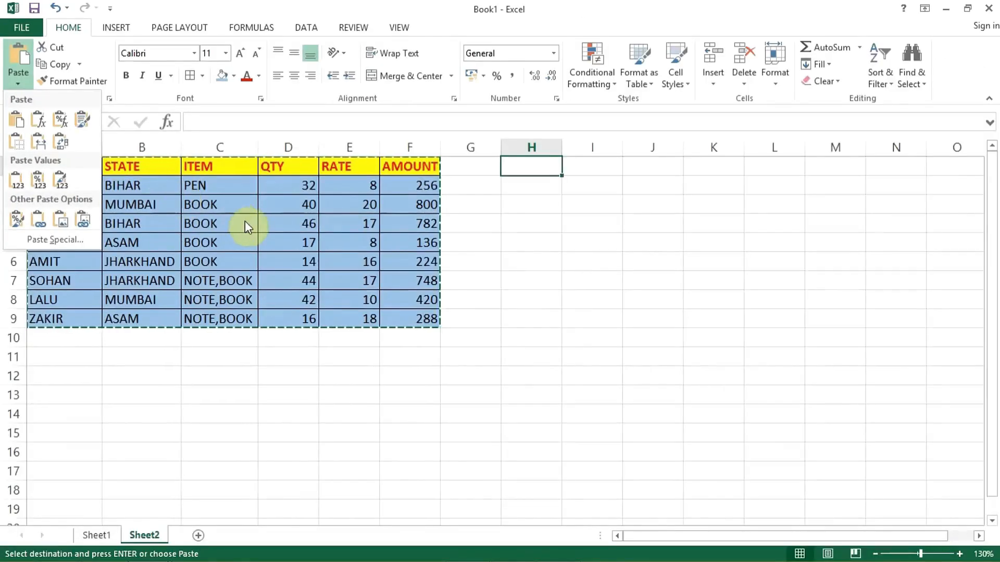
left_click(491, 334)
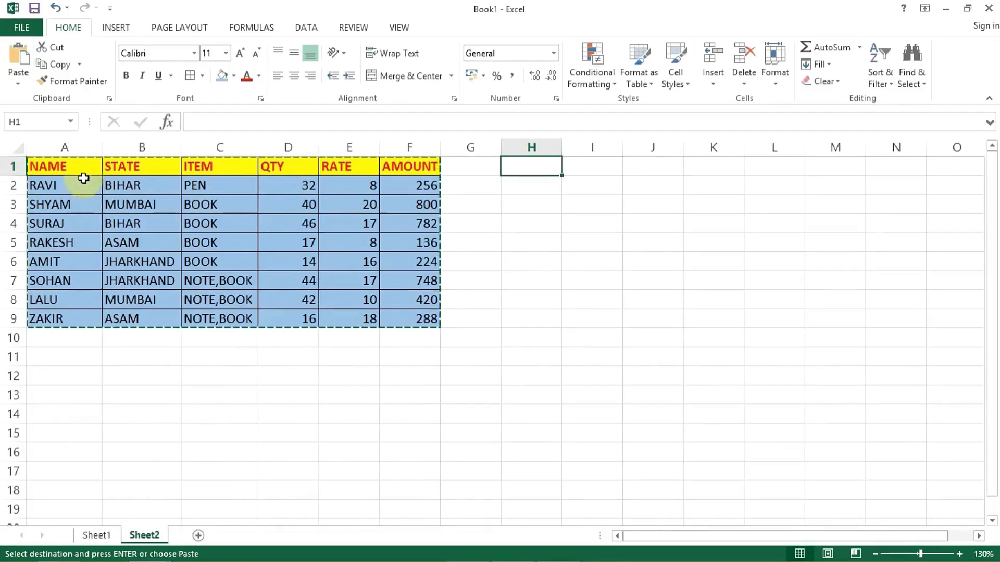
left_click(16, 81)
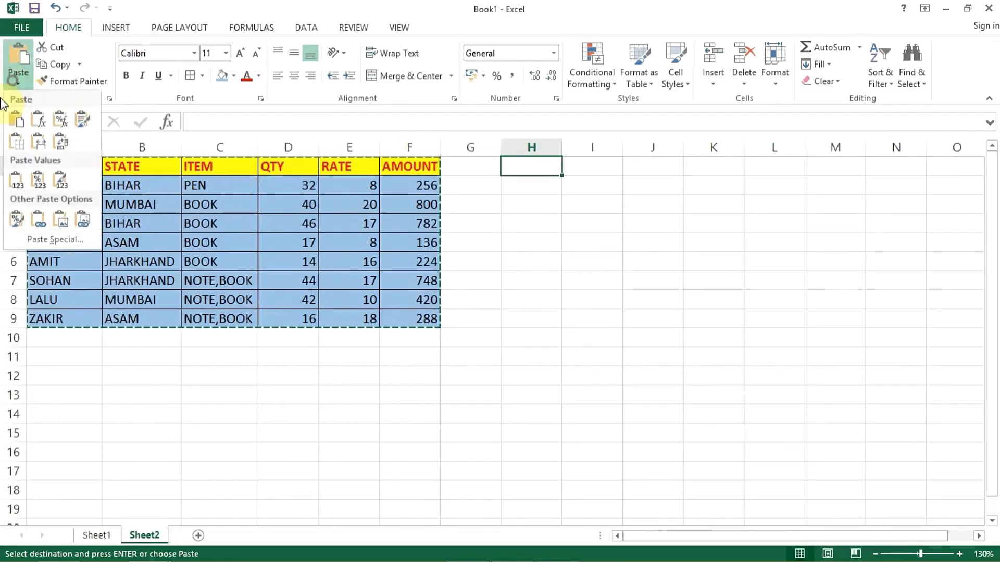
left_click(16, 120)
left_click(830, 198)
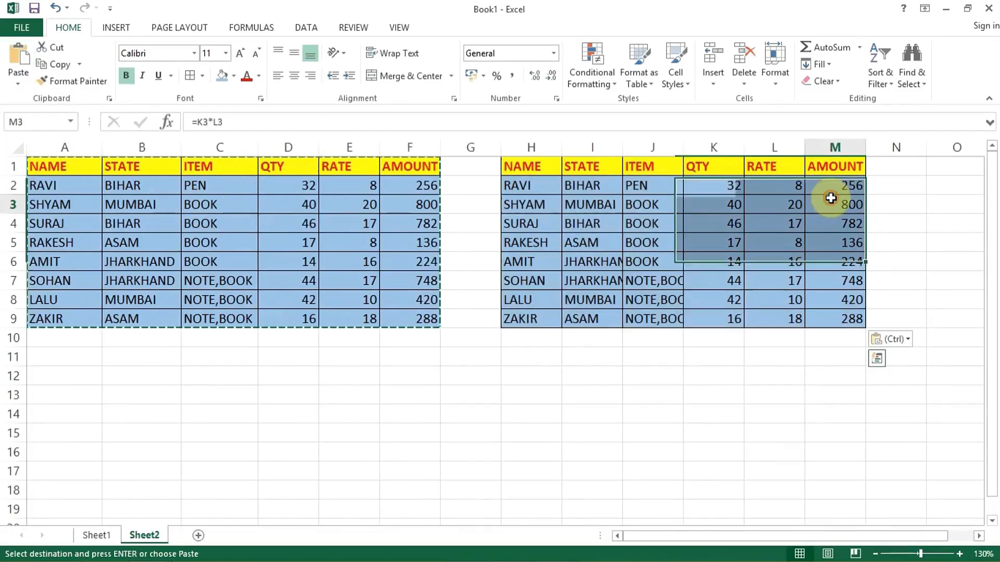
Clear all contents and formatting from the range A1:F10
left_click(411, 166)
left_click_drag(379, 197, 9, 335)
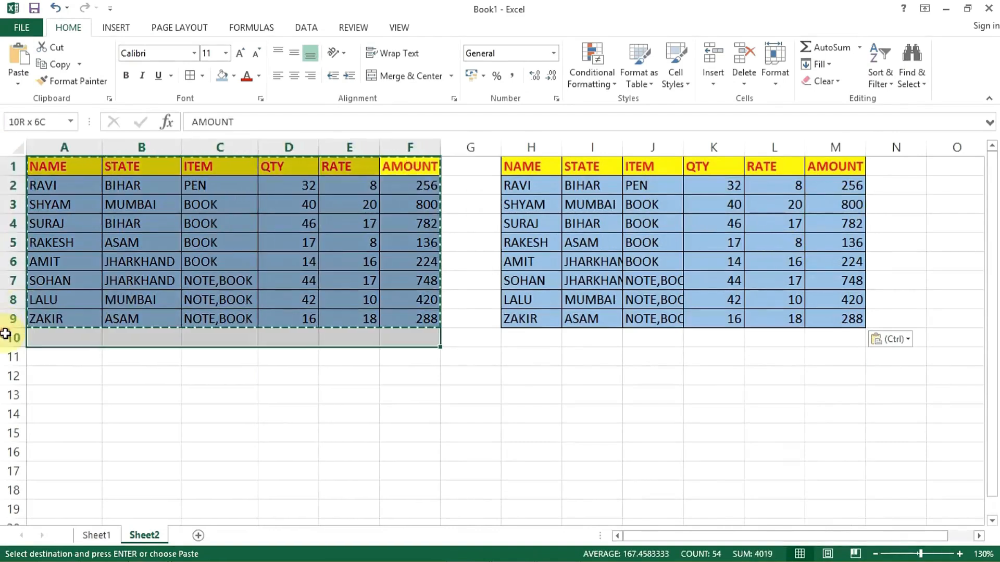
left_click(822, 81)
left_click(835, 98)
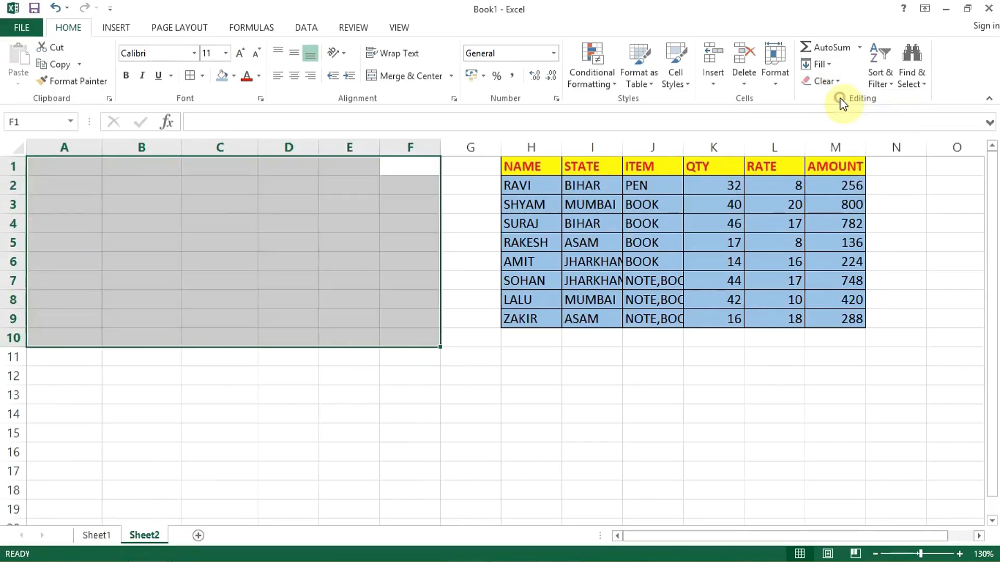
left_click(140, 186)
Copy the table H1:M9 and paste only its formulas at A1
left_click(539, 166)
left_click_drag(543, 169, 850, 319)
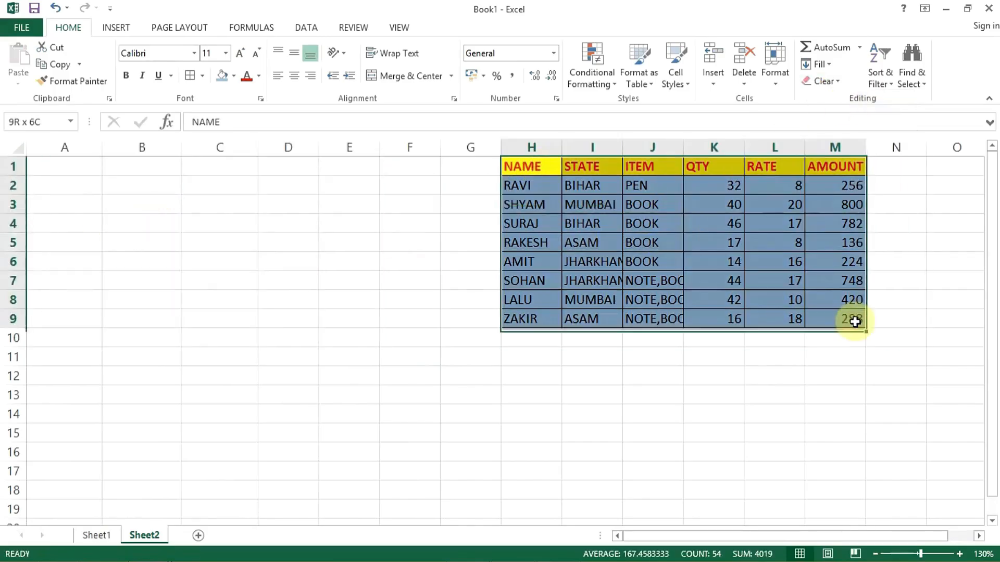
left_click(57, 66)
left_click(39, 164)
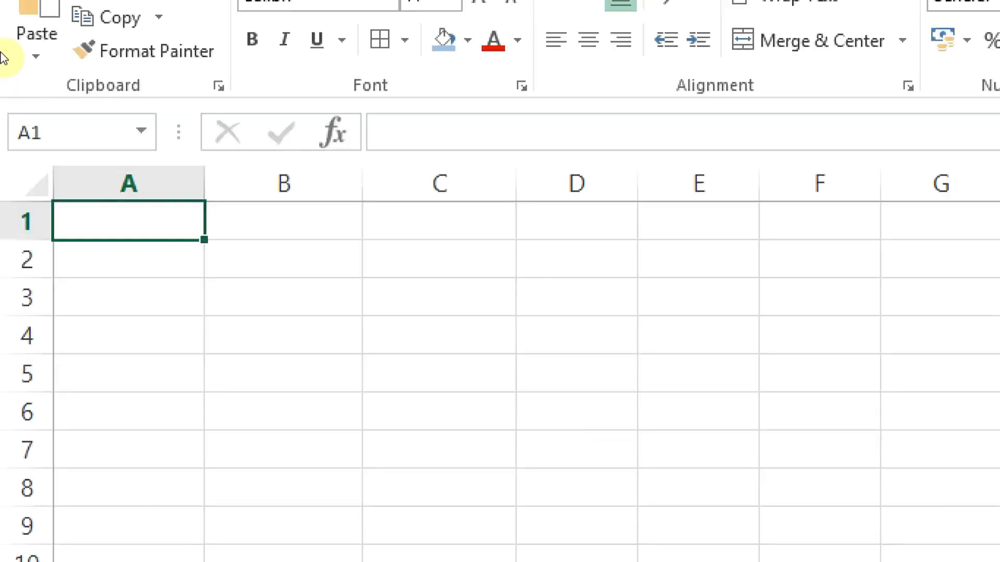
left_click(21, 10)
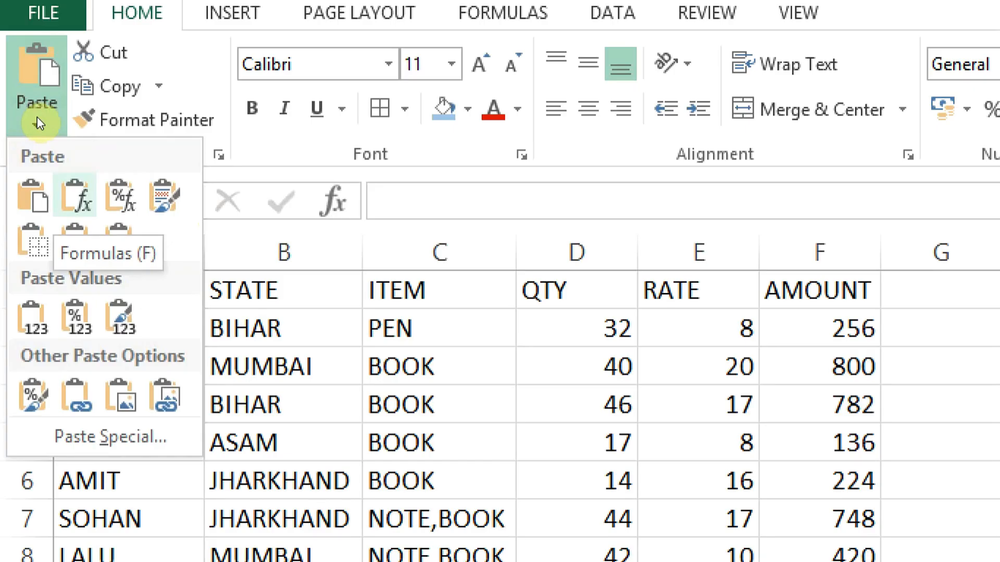
key("Right")
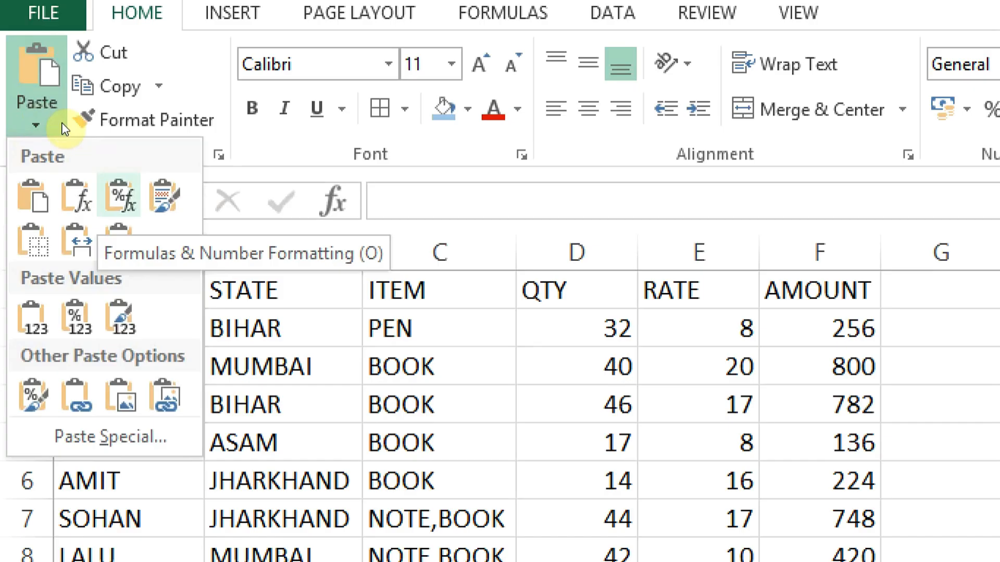
key("Left")
key("Right")
key("Left")
key("Return")
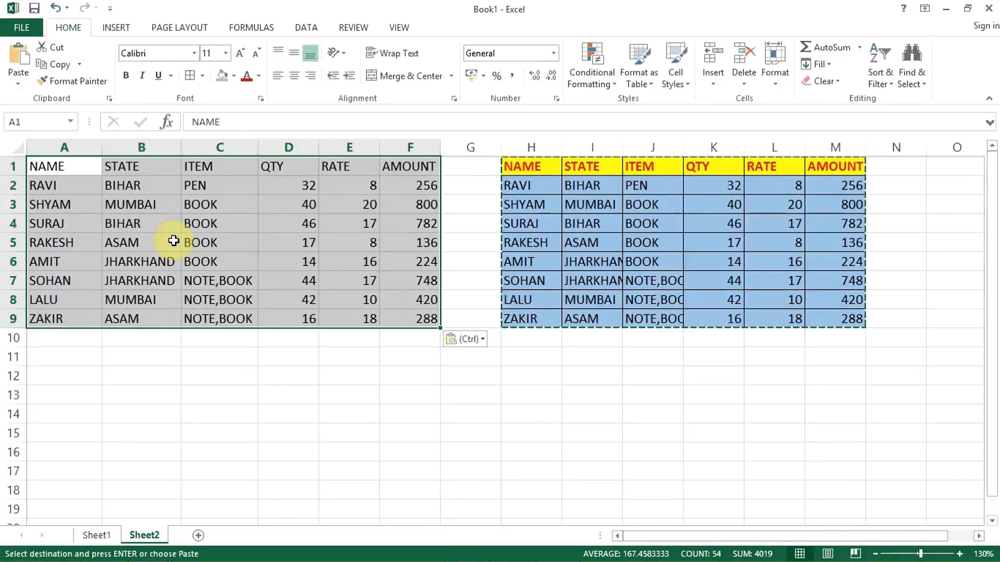
Compare the AMOUNT formulas in F2 and M2 without changing them
left_click(404, 191)
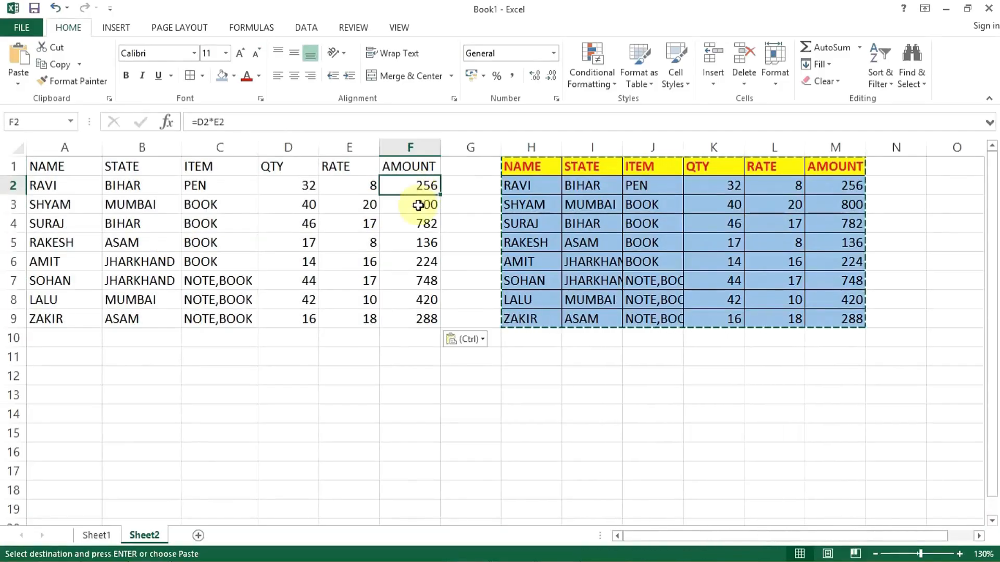
double_click(422, 186)
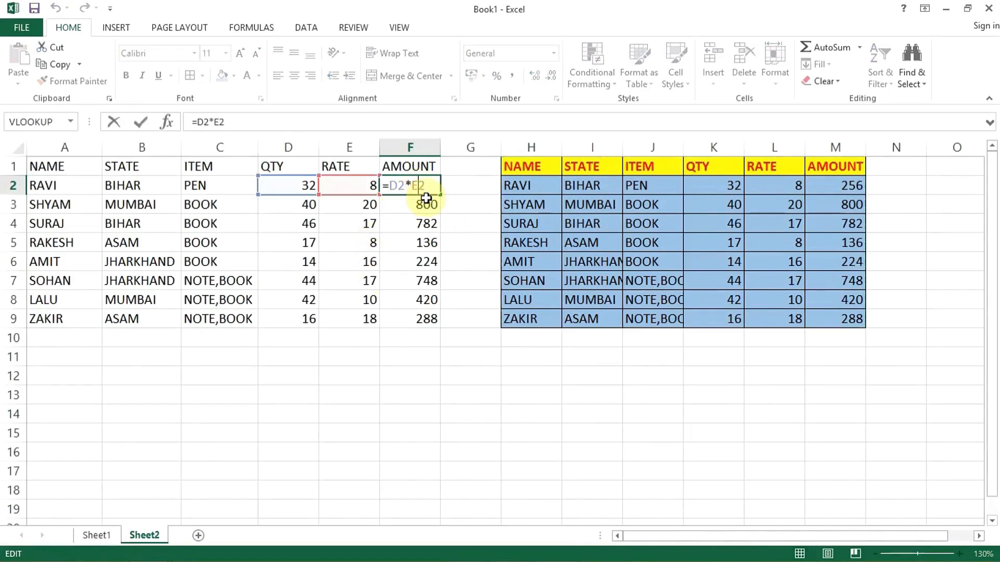
key("Escape")
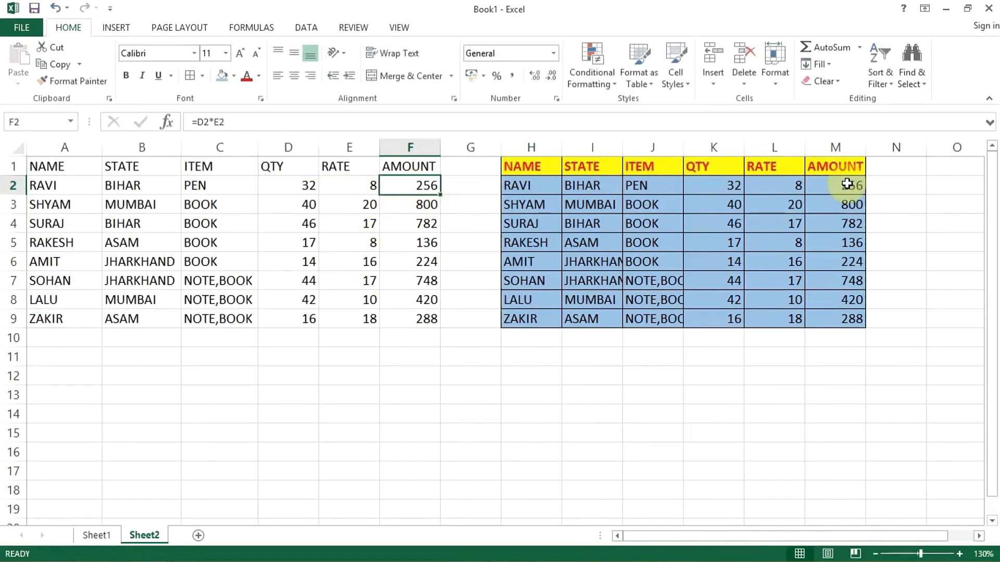
double_click(839, 186)
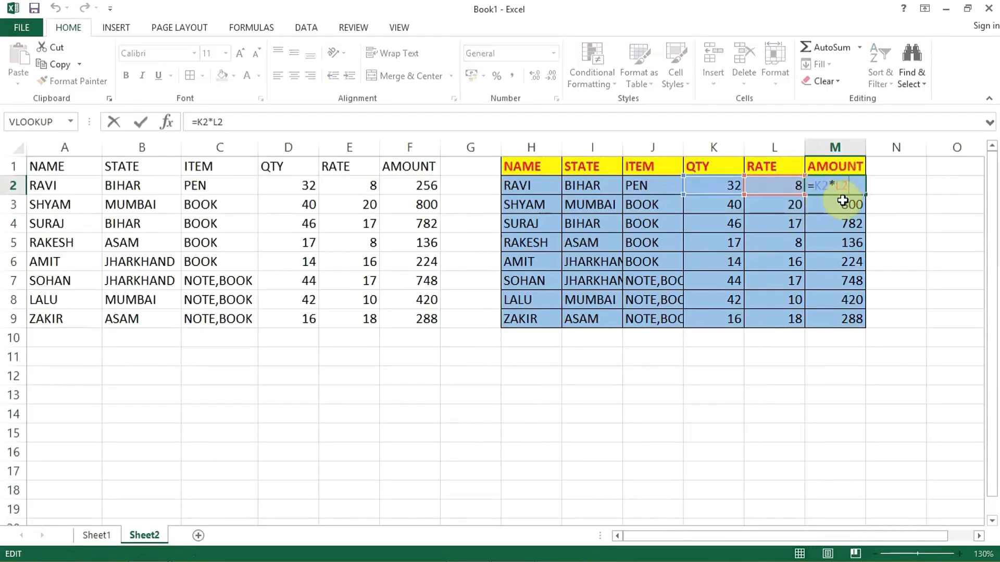
key("ctrl+Return")
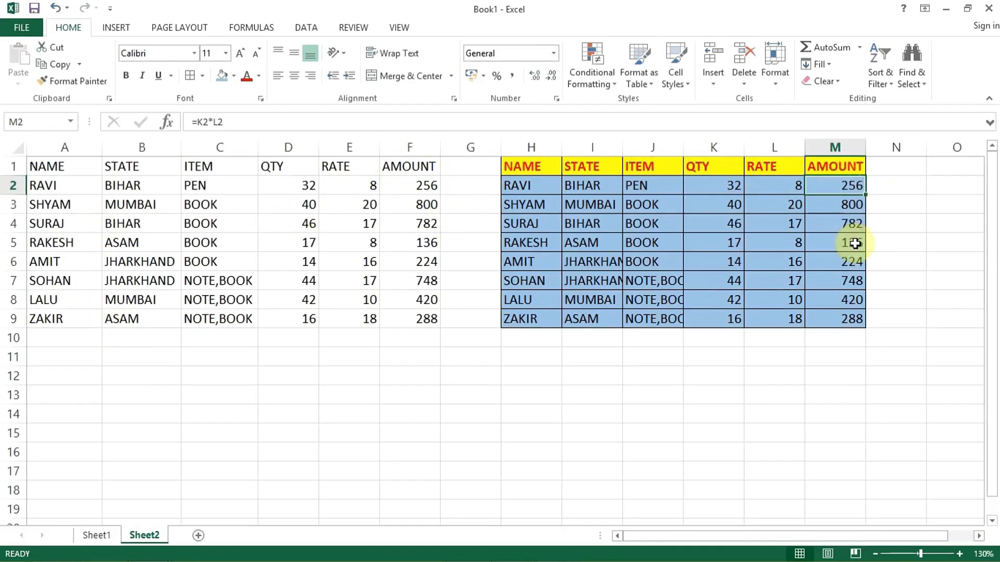
Format the QTY, RATE and AMOUNT figures in K2:M9 with two decimal places
left_click(728, 187)
left_click_drag(753, 187, 844, 311)
left_click(531, 77)
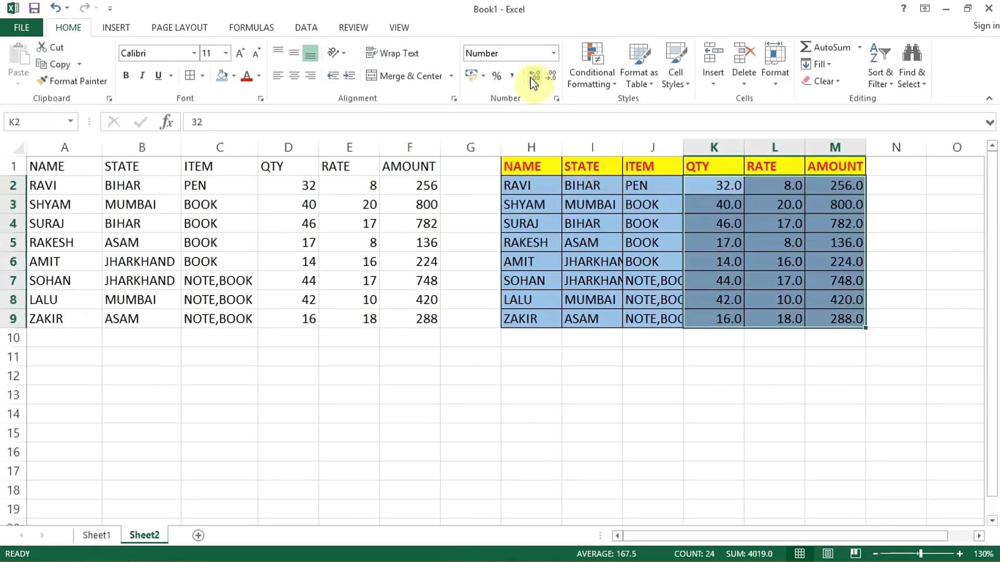
left_click(530, 77)
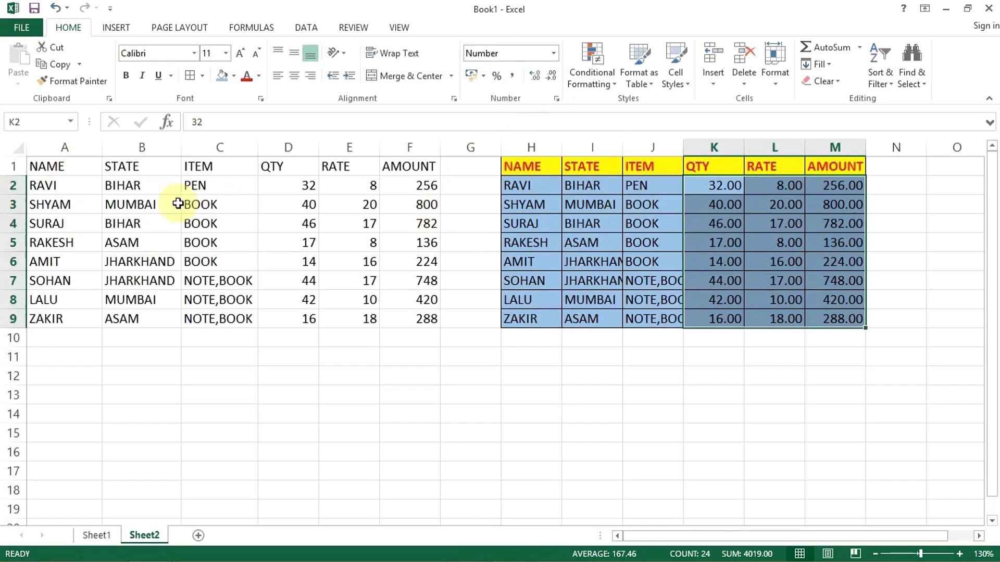
Clear all contents and formatting from the pasted table in A1:F9
left_click_drag(86, 164, 392, 313)
left_click(822, 81)
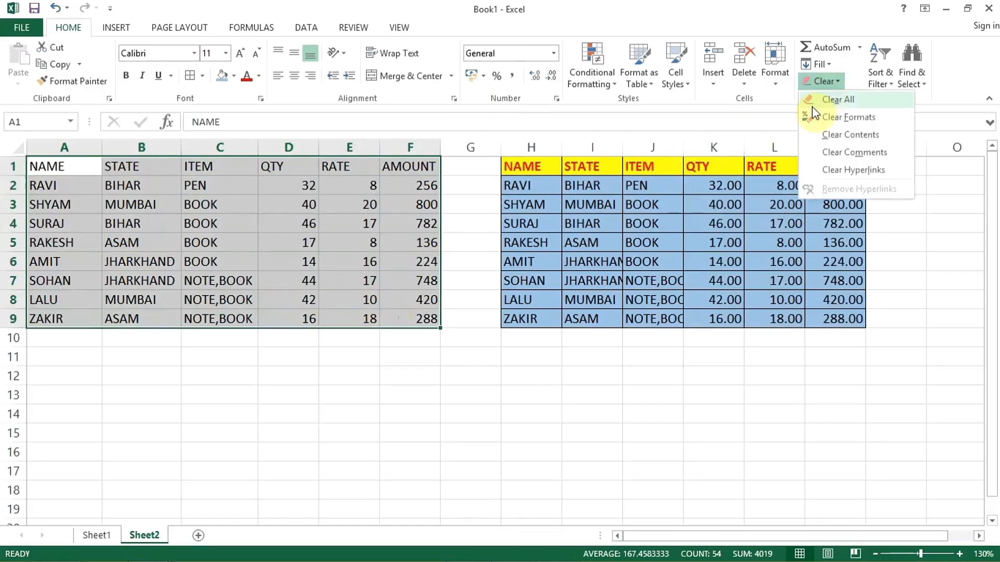
left_click(839, 100)
Copy the table H1:M9 and preview paste options such as Formulas and Formulas & Number Formatting at A1 without pasting
left_click_drag(535, 163, 852, 313)
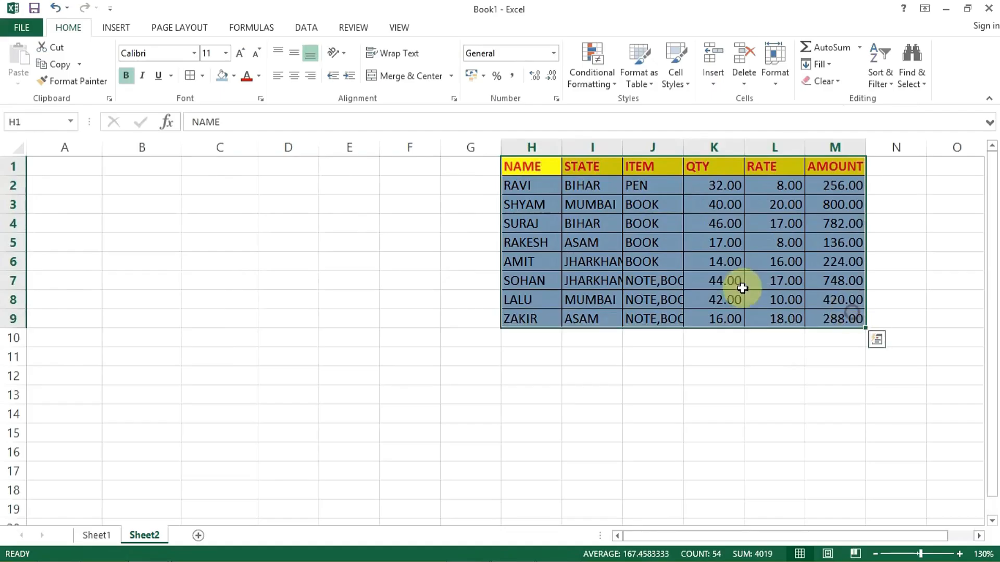
left_click(52, 66)
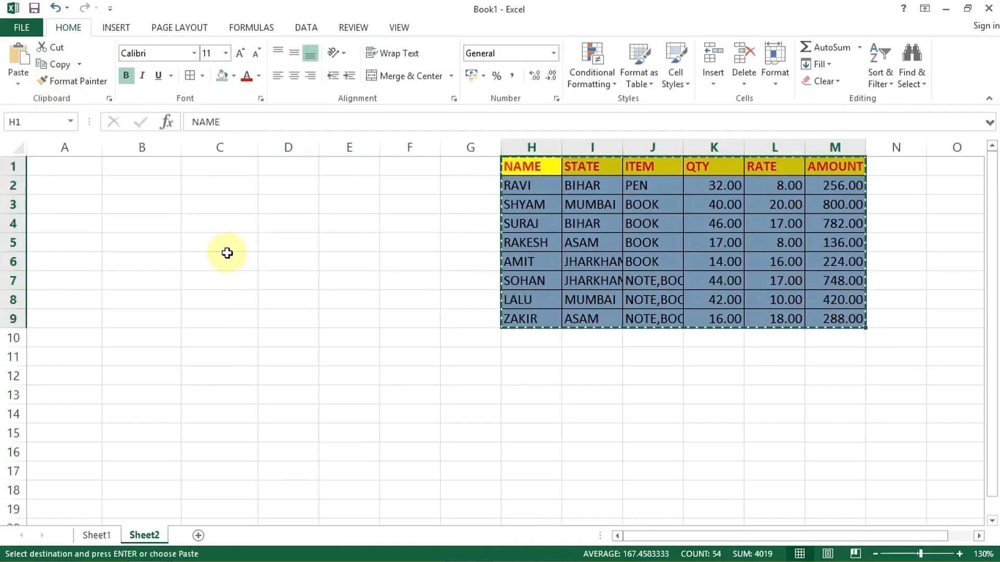
left_click(51, 168)
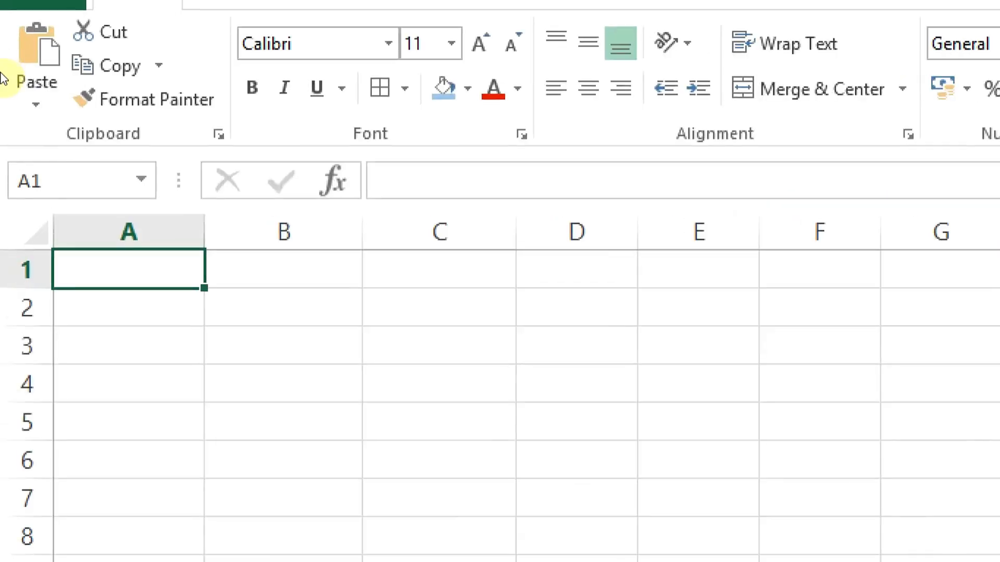
left_click(12, 86)
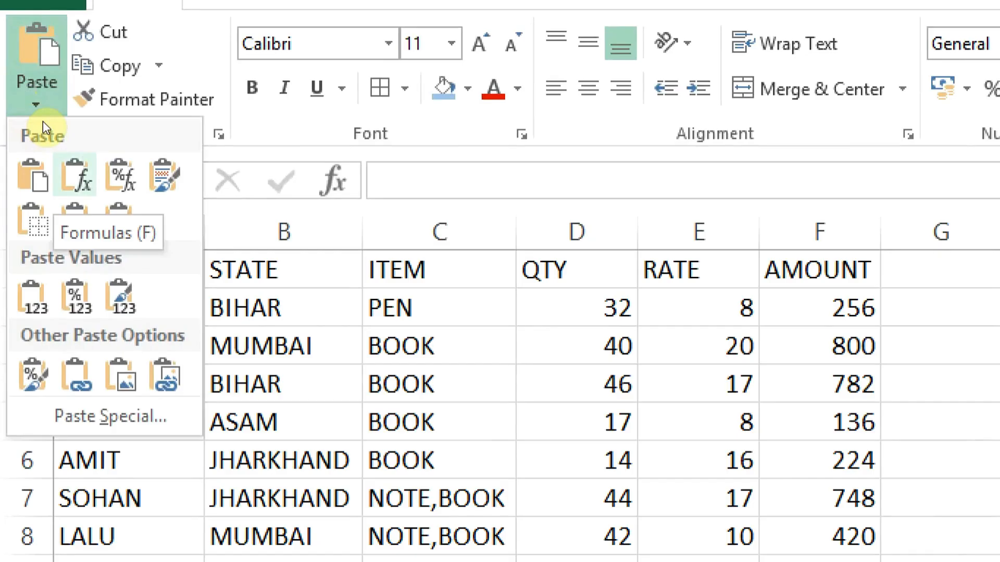
key("Right")
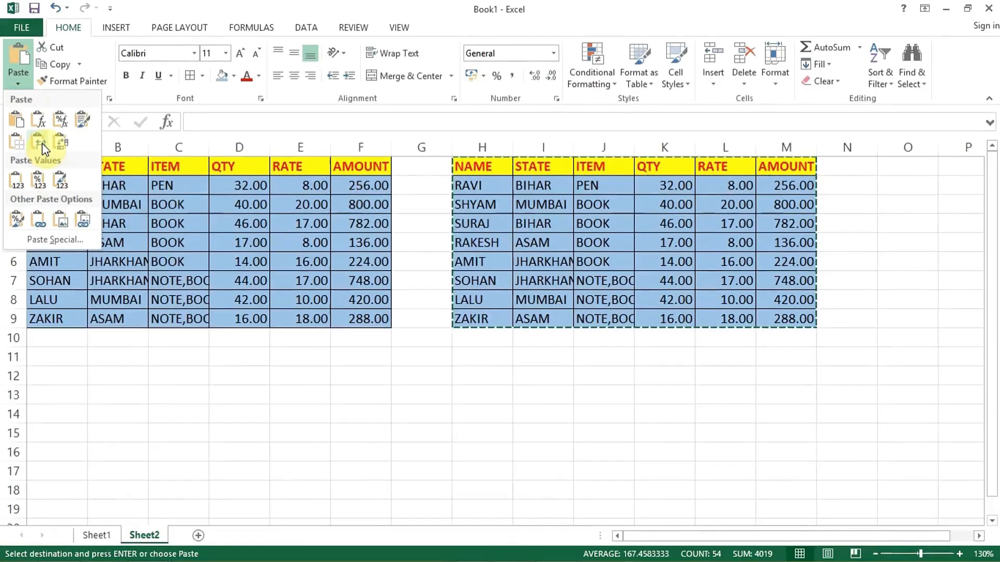
left_click(277, 301)
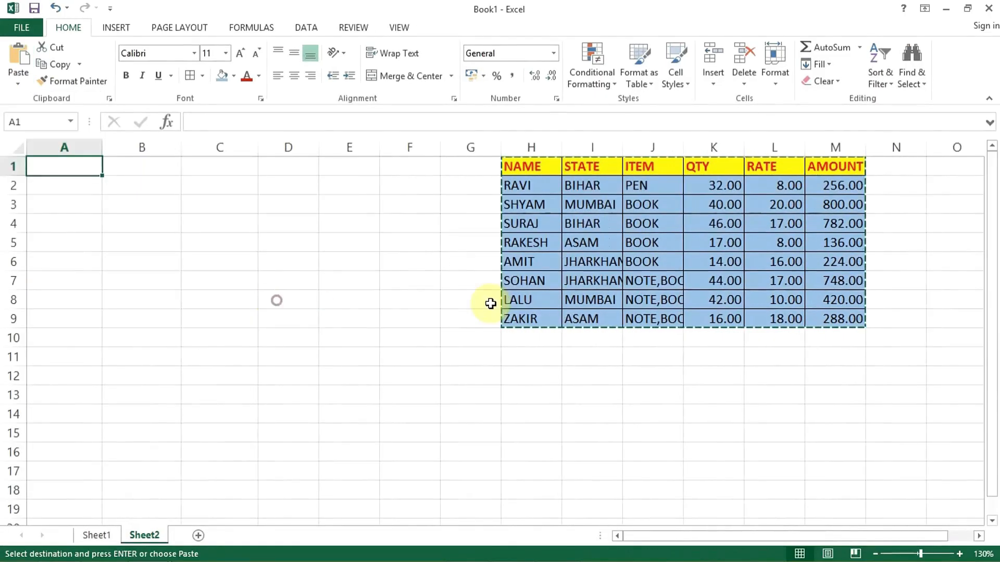
Widen columns I and H, and append a surname to the name in H3
left_click_drag(622, 146, 666, 150)
left_click_drag(562, 147, 588, 147)
double_click(551, 206)
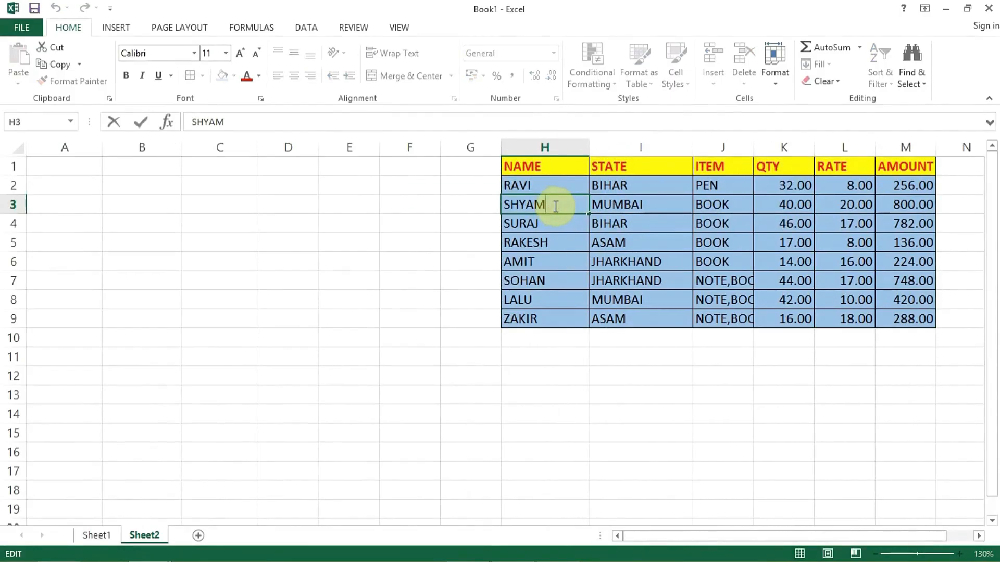
type("RAJPUT")
key("Return")
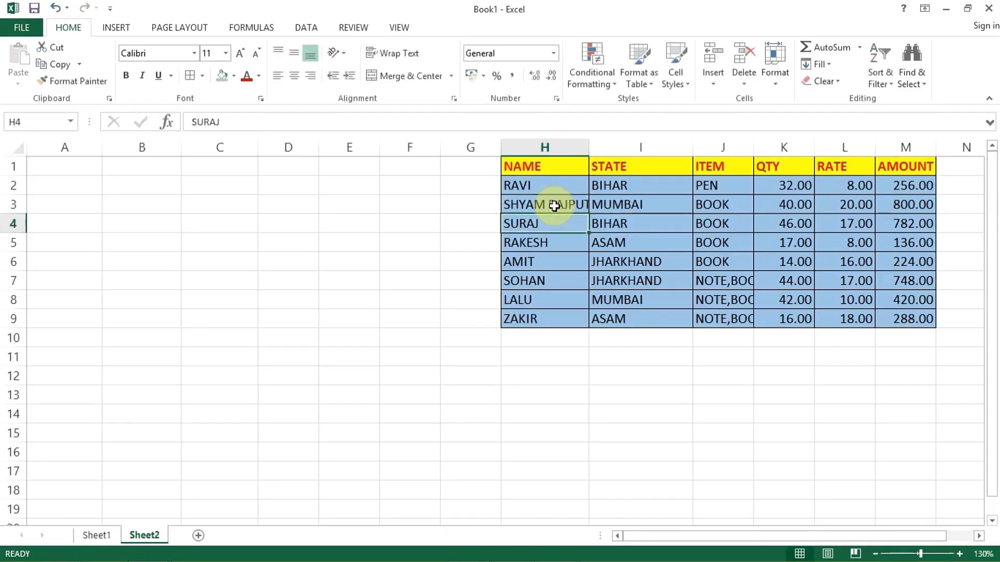
Fit column H to its longest name, and widen columns H and I slightly more
double_click(589, 148)
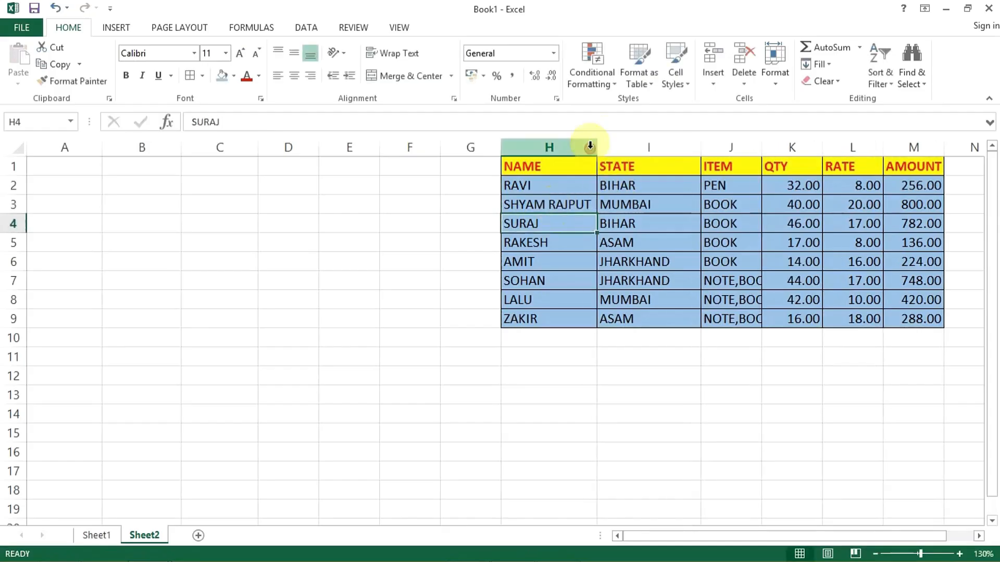
mouse_move(597, 148)
left_mouse_down()
mouse_move(572, 148)
mouse_move(607, 149)
left_mouse_up()
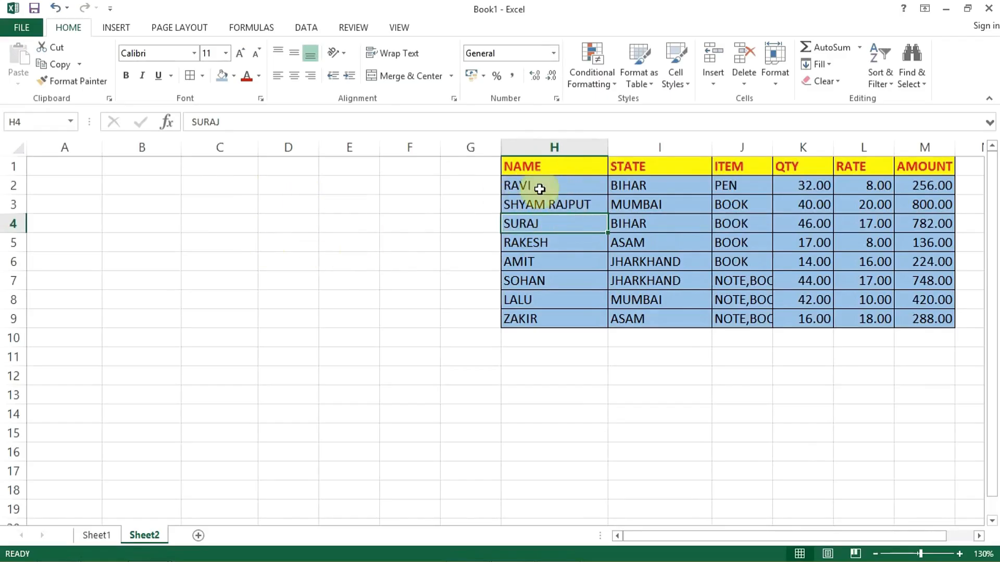
left_click_drag(711, 147, 724, 146)
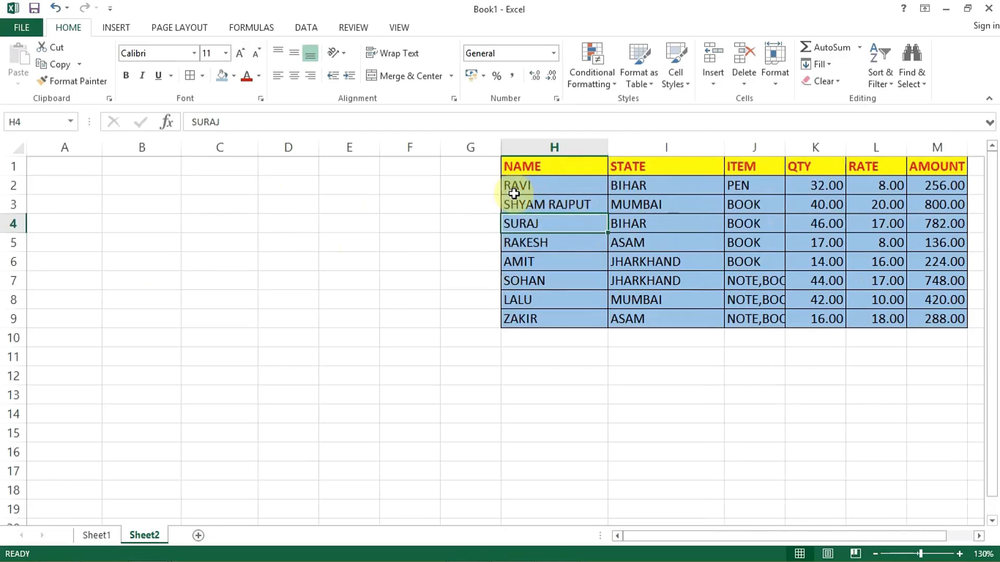
Copy the table H1:M9 and try to paste it transposed at A1
left_click(575, 205)
left_click(569, 170)
left_click_drag(569, 170, 932, 312)
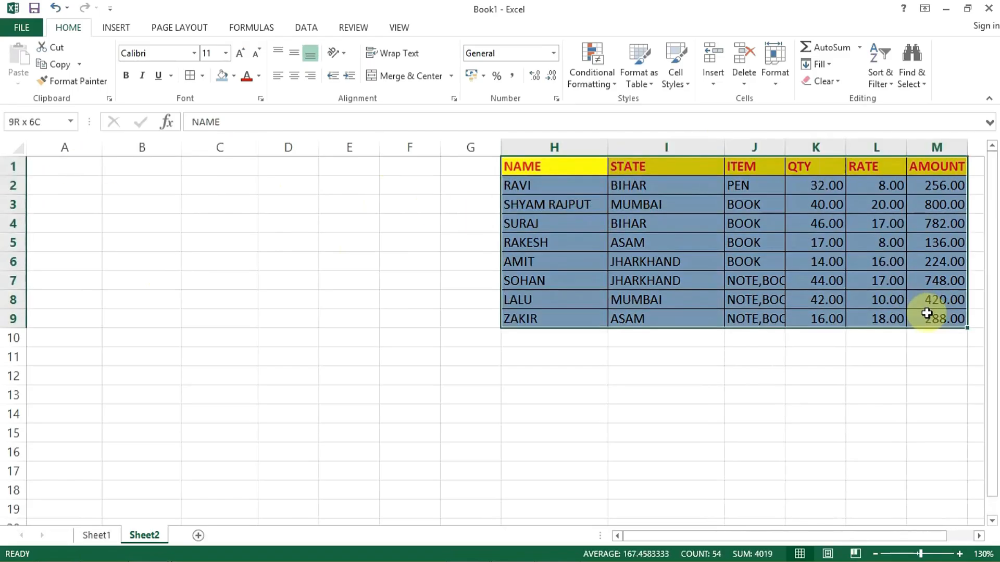
left_click(49, 67)
left_click(39, 174)
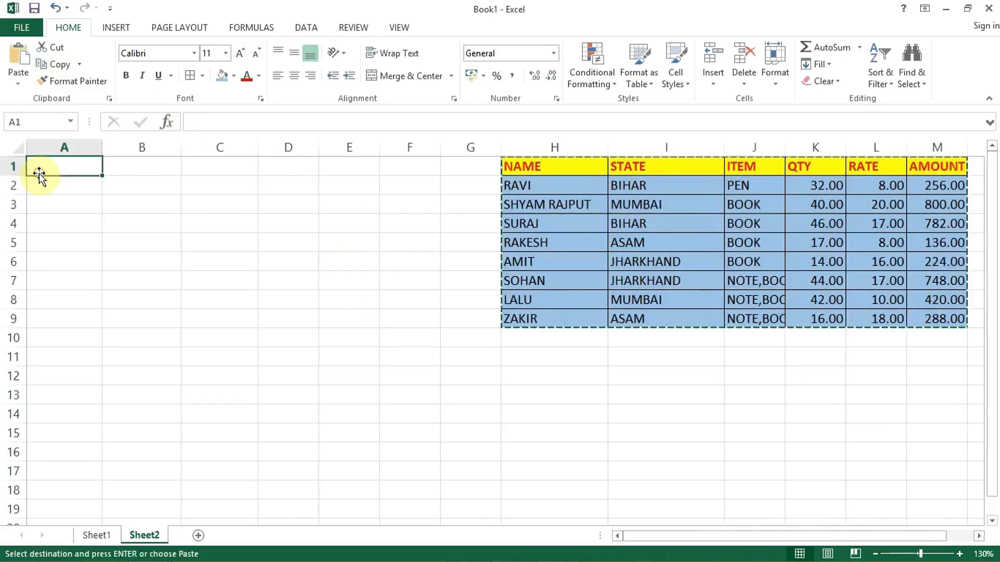
left_click(18, 83)
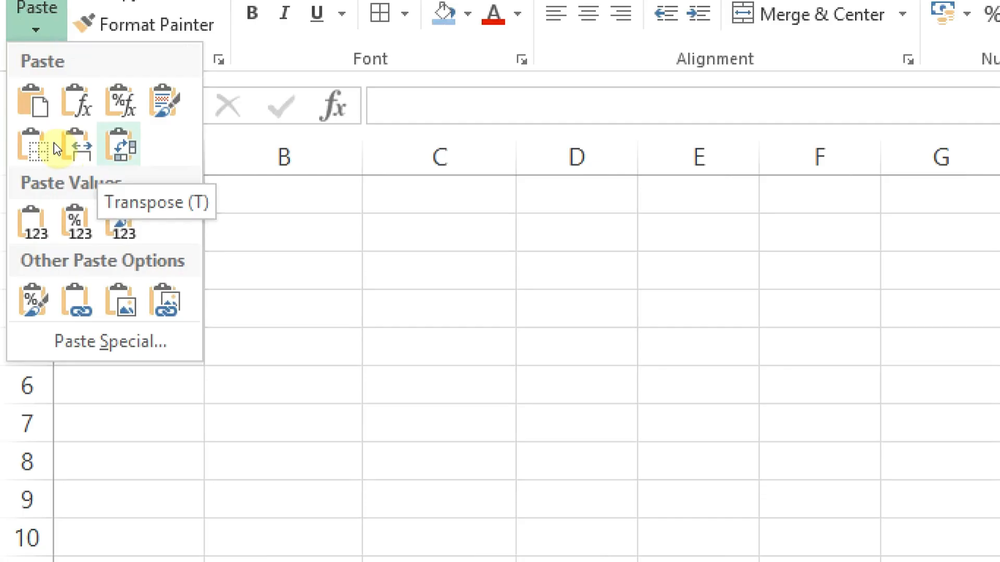
left_click(54, 142)
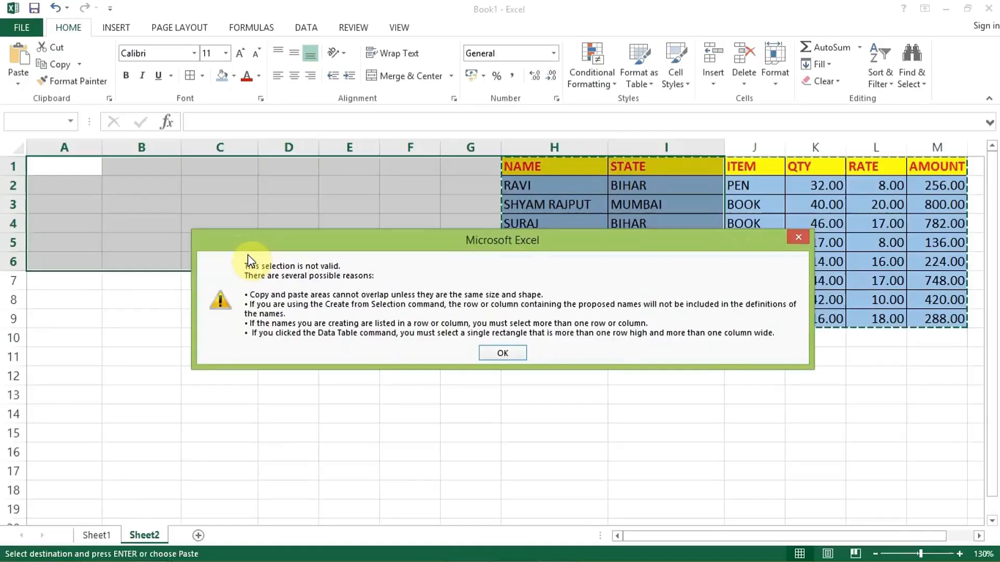
left_click(505, 353)
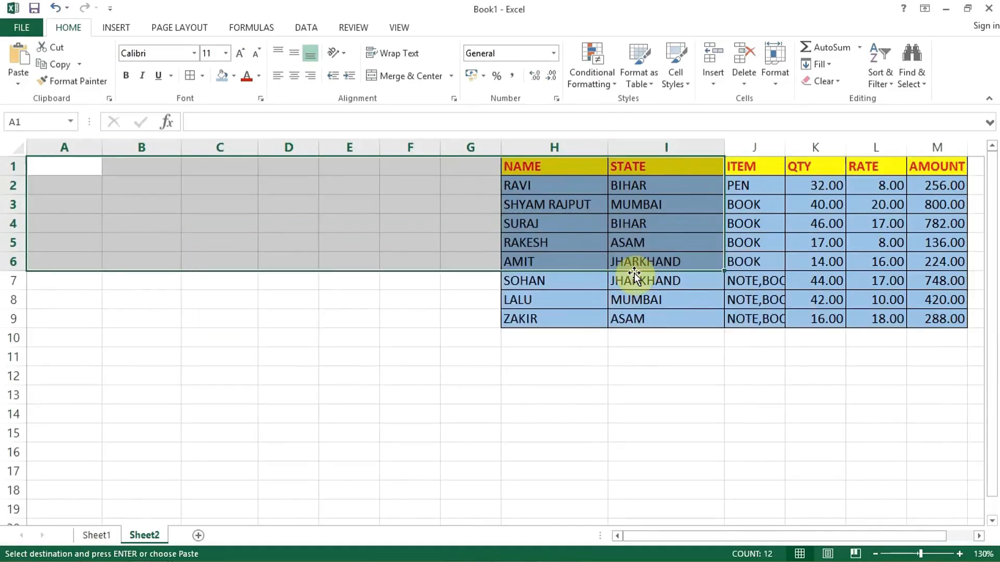
Copy H1:M9 again, retry the Transpose paste at A1, and paste the table transposed at A12 instead
left_click(562, 221)
left_click_drag(570, 166, 921, 315)
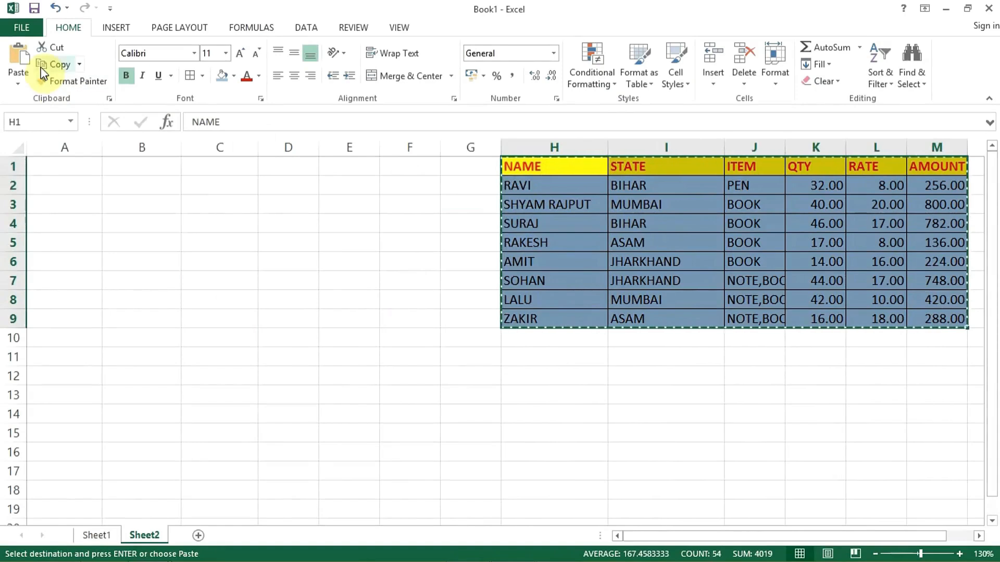
left_click(72, 165)
left_click(18, 81)
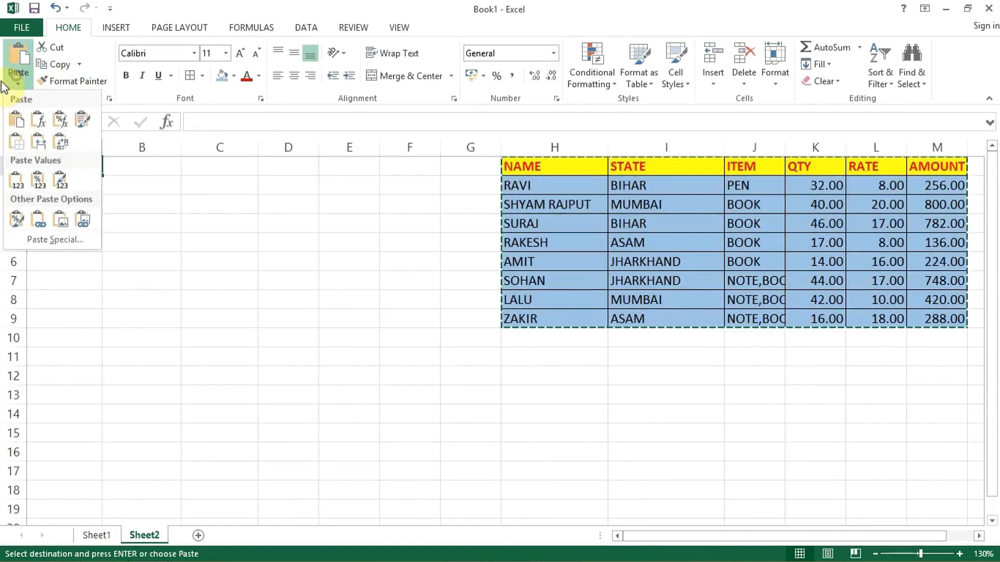
left_click(62, 138)
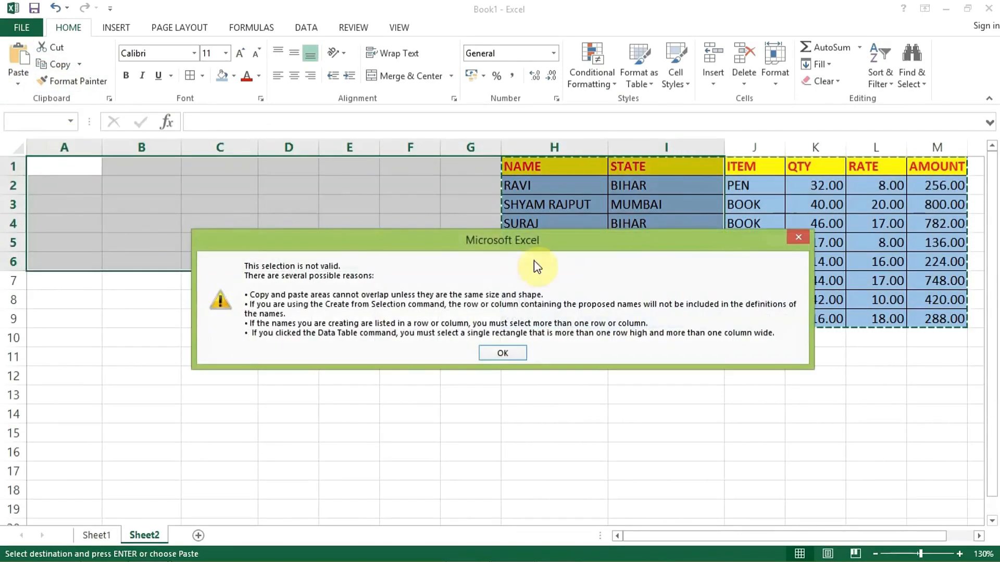
left_click(798, 237)
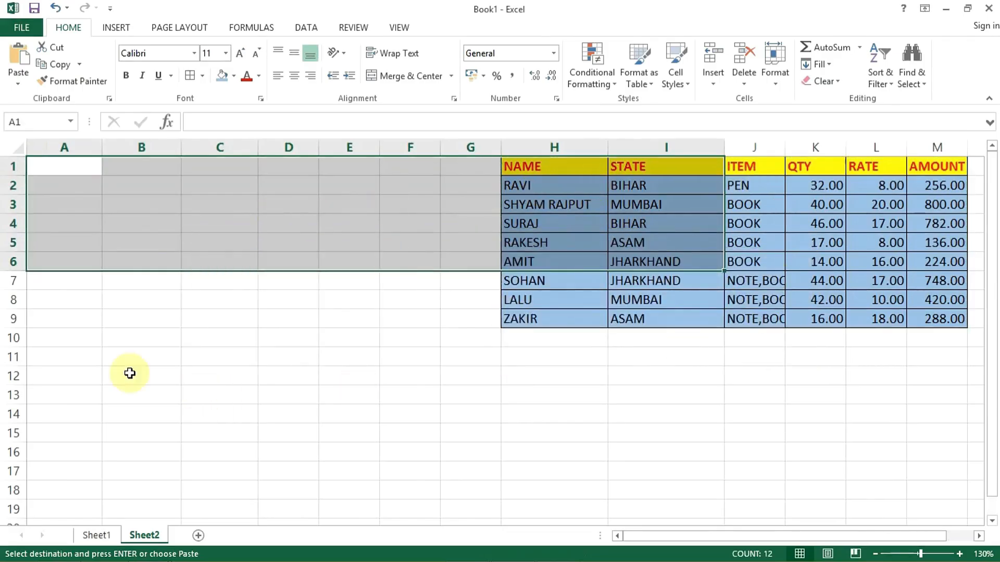
left_click(79, 377)
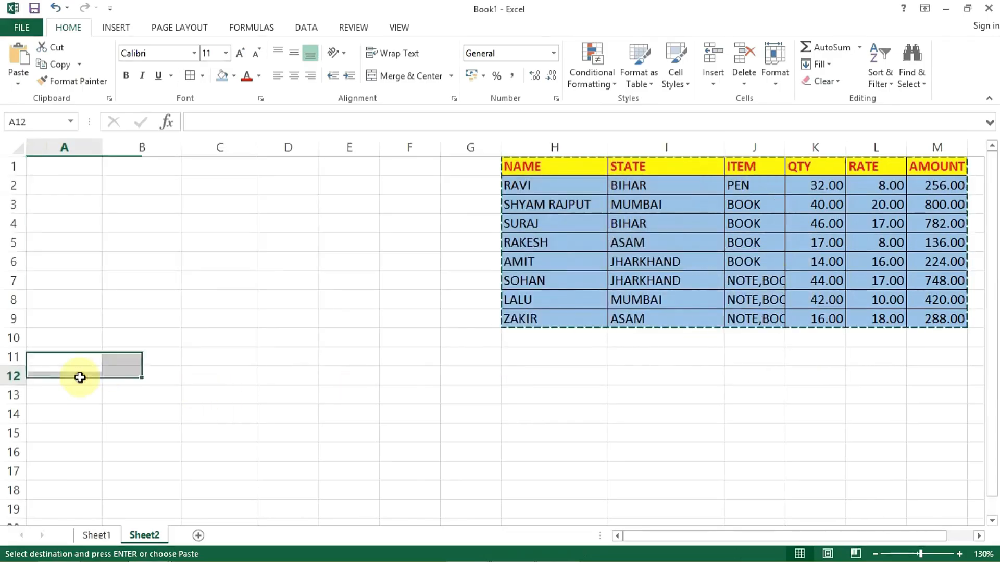
left_click(17, 82)
left_click(60, 141)
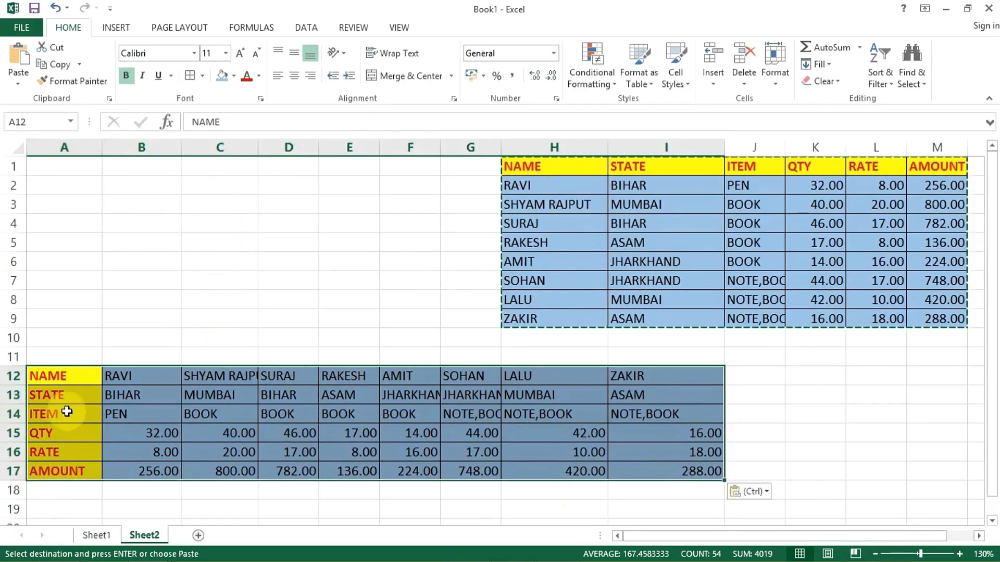
Compare the NAME, STATE and ITEM columns of the source table with the matching rows of the transposed copy
left_click_drag(546, 166, 564, 301)
left_click_drag(694, 165, 695, 264)
left_click_drag(766, 167, 754, 300)
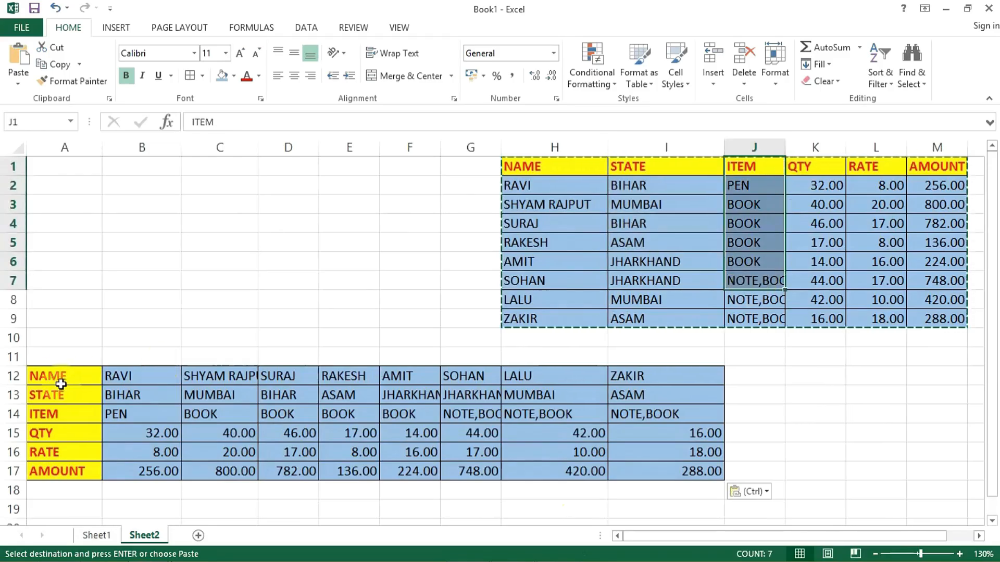
left_click_drag(62, 376, 345, 378)
left_click_drag(57, 410, 294, 411)
left_click_drag(62, 391, 239, 379)
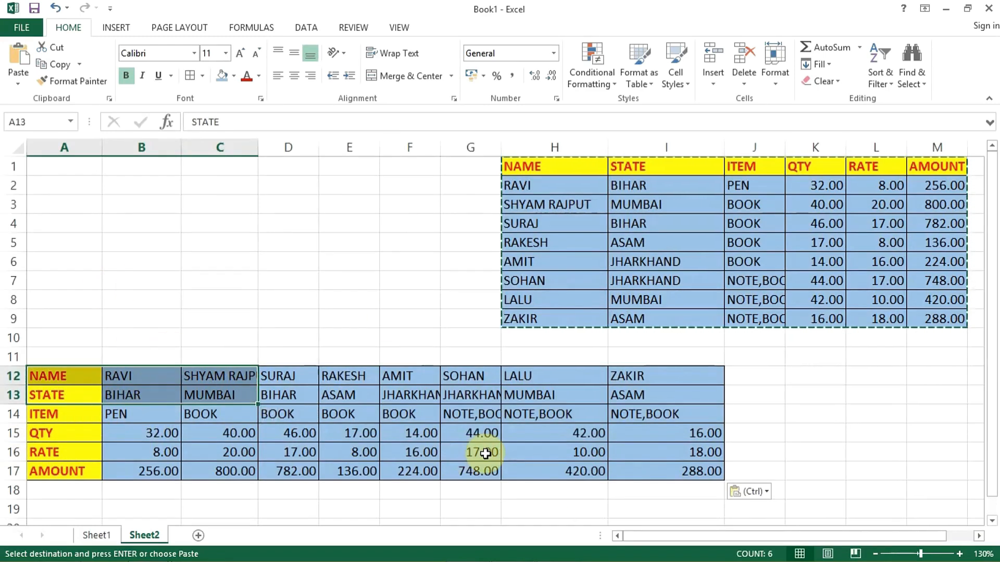
Clear all contents and formatting from the transposed table in A12:I17
left_click_drag(68, 377, 699, 468)
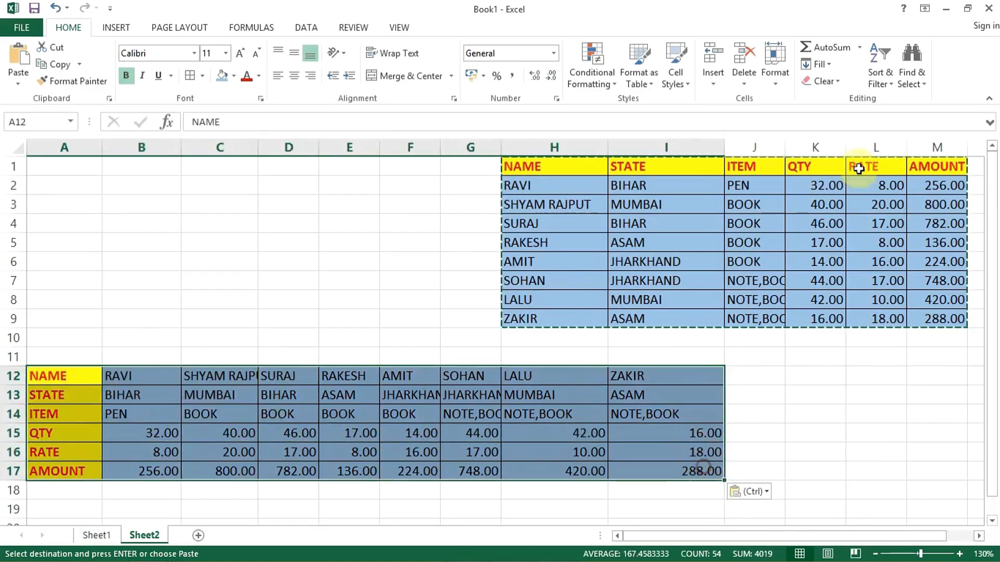
left_click(829, 83)
left_click(823, 105)
Copy the table H1:M9 and preview the paste options at A1 without pasting
left_click_drag(532, 172, 928, 307)
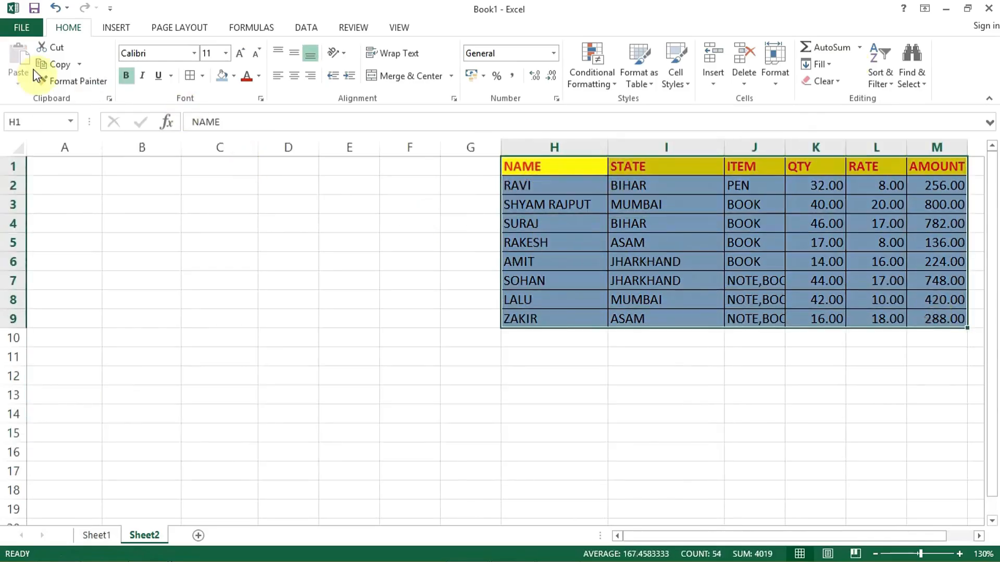
left_click(52, 67)
left_click(55, 167)
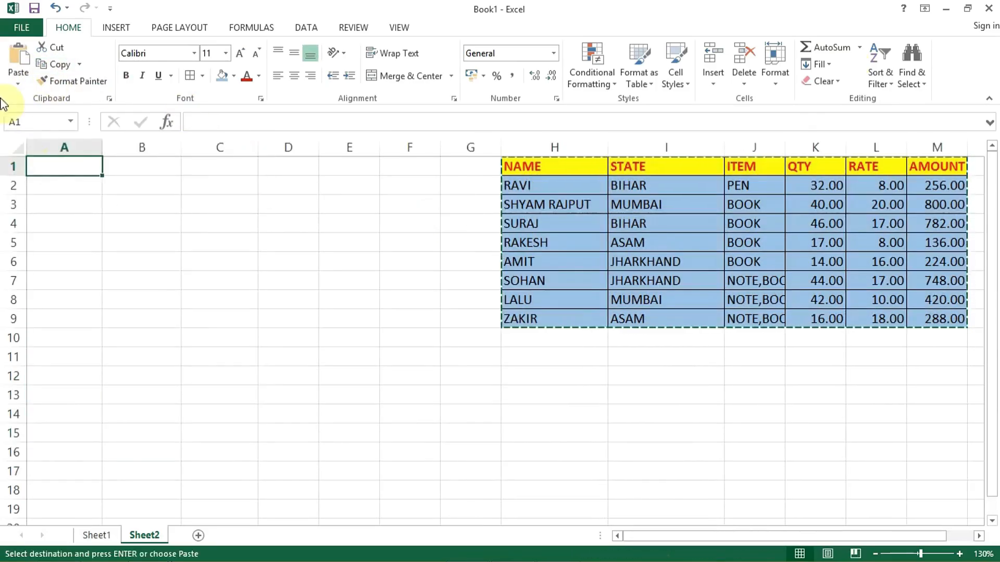
left_click(18, 82)
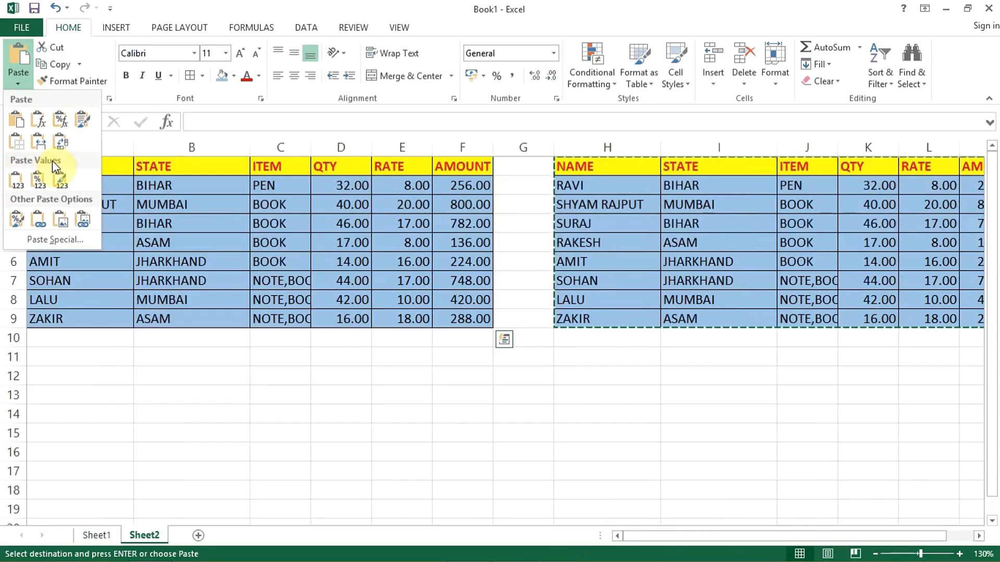
left_click(467, 236)
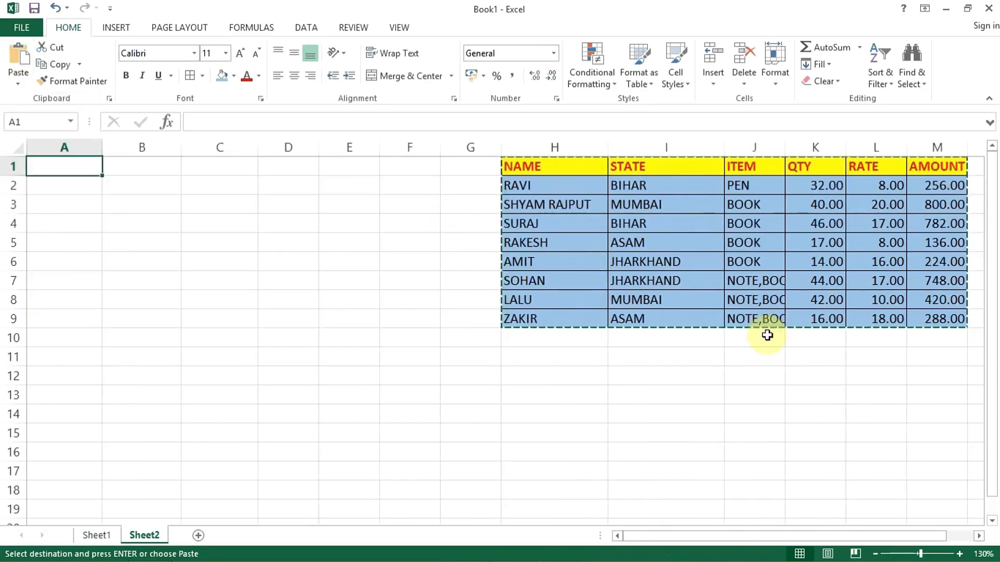
Copy the AMOUNT column M1:M9 and paste it at C1 with Keep Source Formatting
left_click_drag(940, 169, 941, 319)
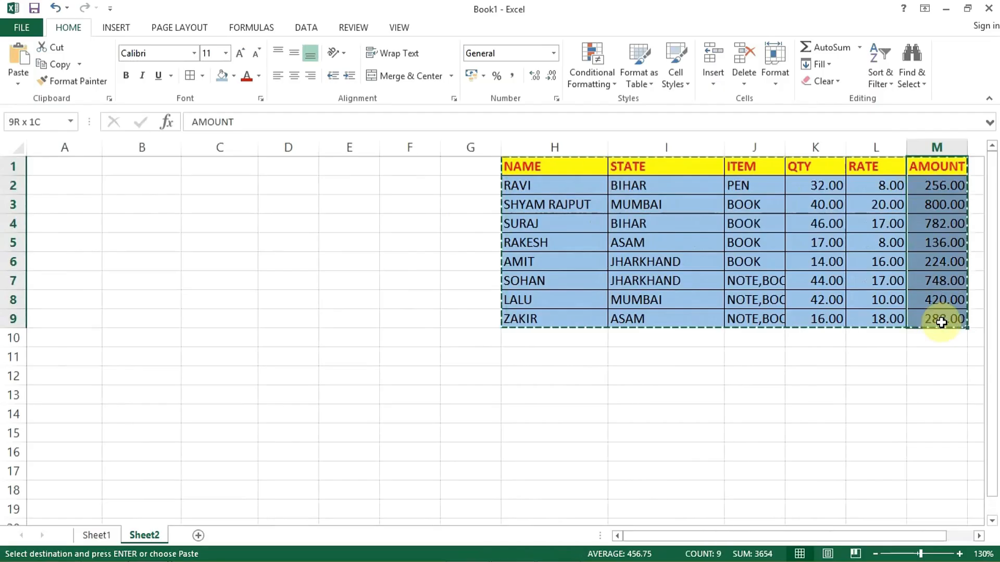
left_click(57, 64)
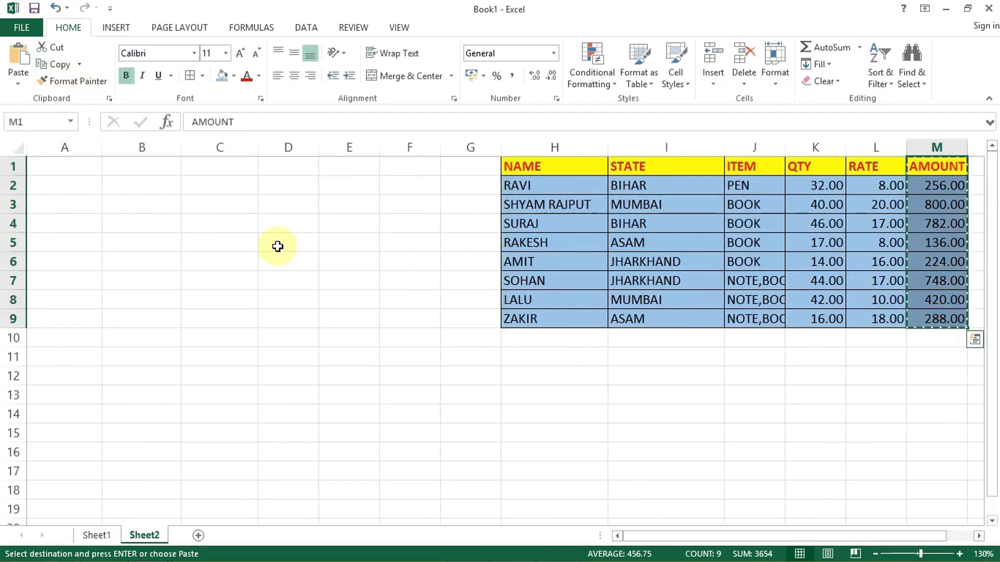
left_click(219, 166)
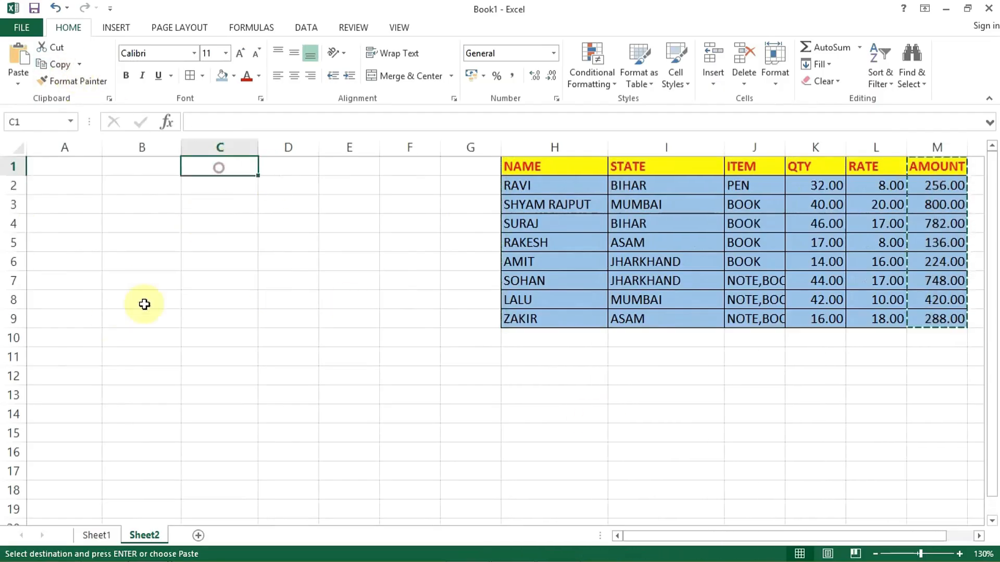
left_click(17, 83)
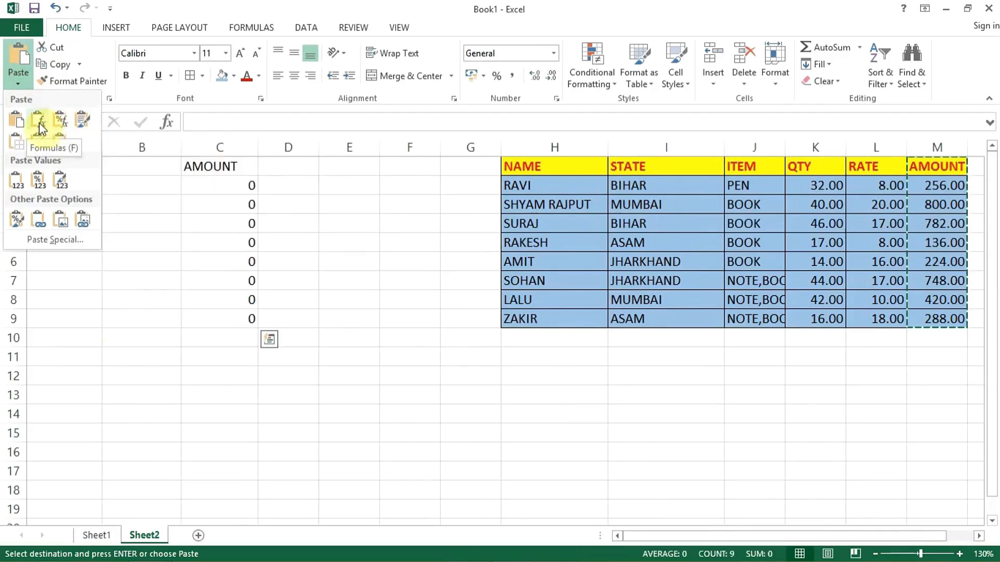
left_click(82, 124)
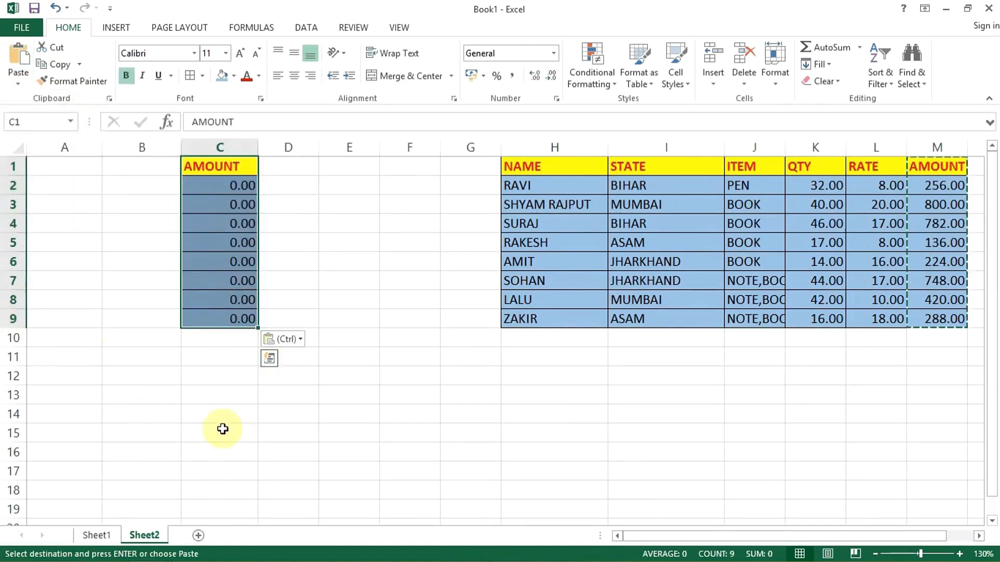
Compare the formula in M2 with the pasted one in C2, and check both AMOUNT columns
left_click(963, 185)
double_click(955, 185)
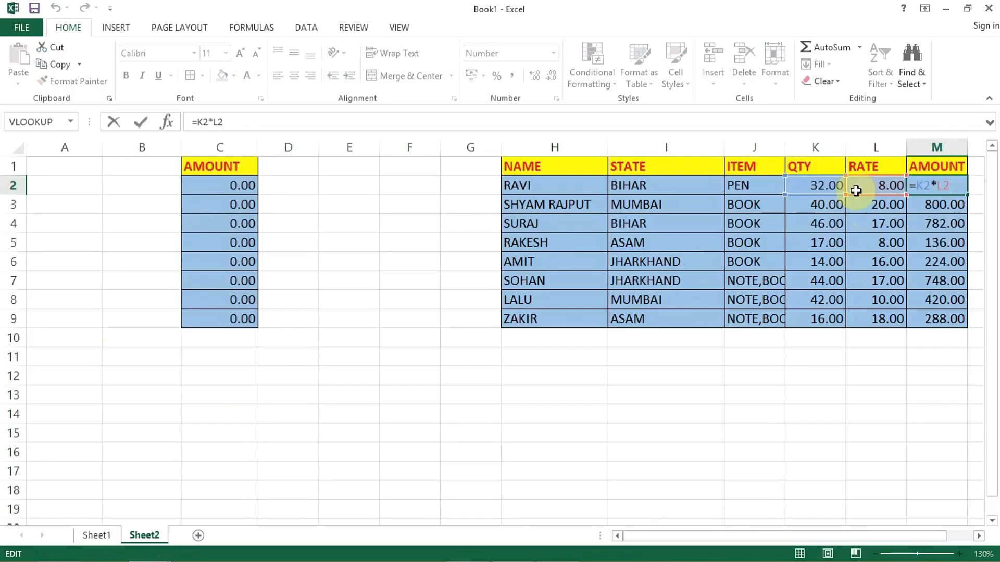
double_click(208, 187)
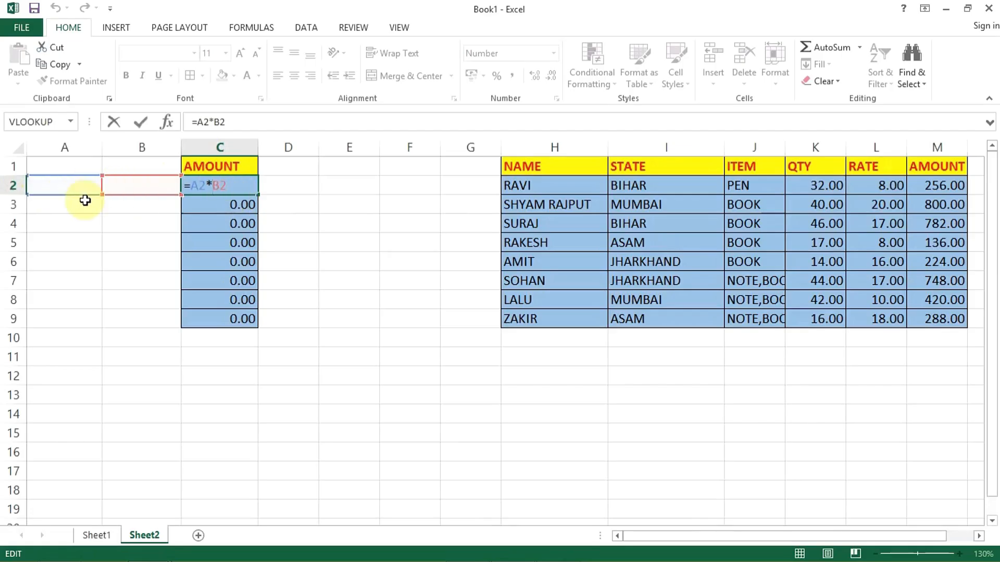
key("ctrl+Return")
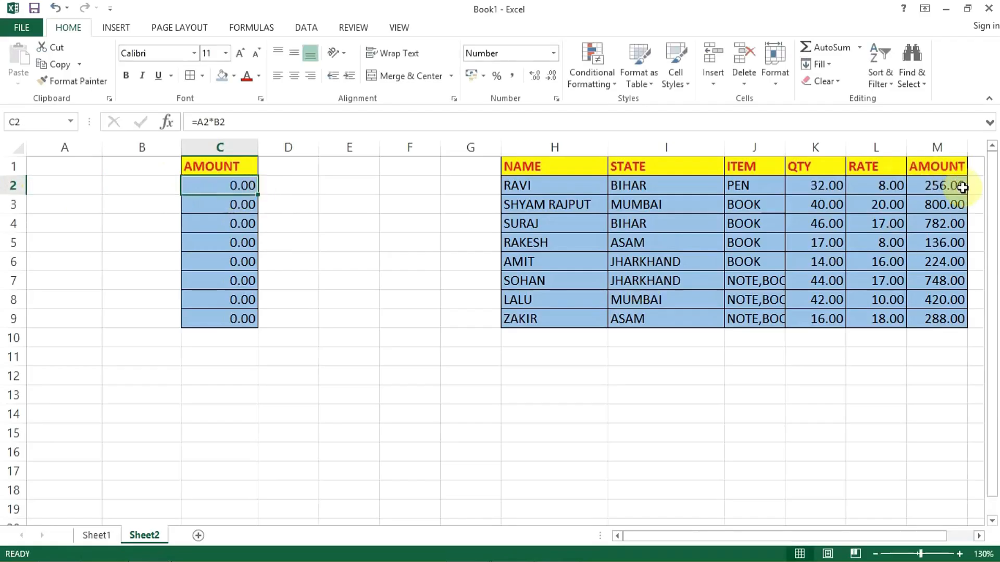
left_click_drag(939, 185, 948, 319)
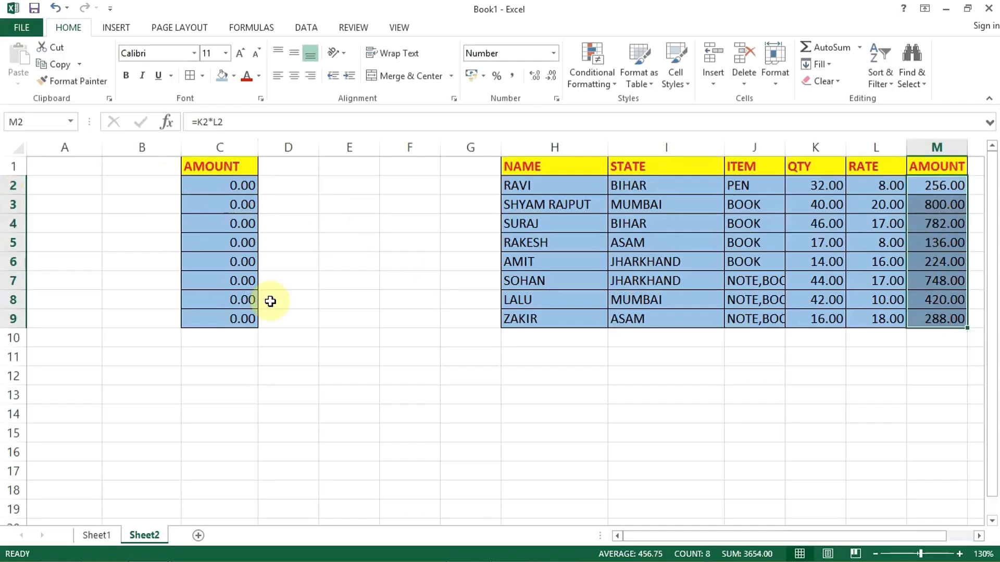
left_click_drag(228, 163, 211, 315)
Undo the AMOUNT column paste and paste it at C1 as Values & Source Formatting instead
key("ctrl+z")
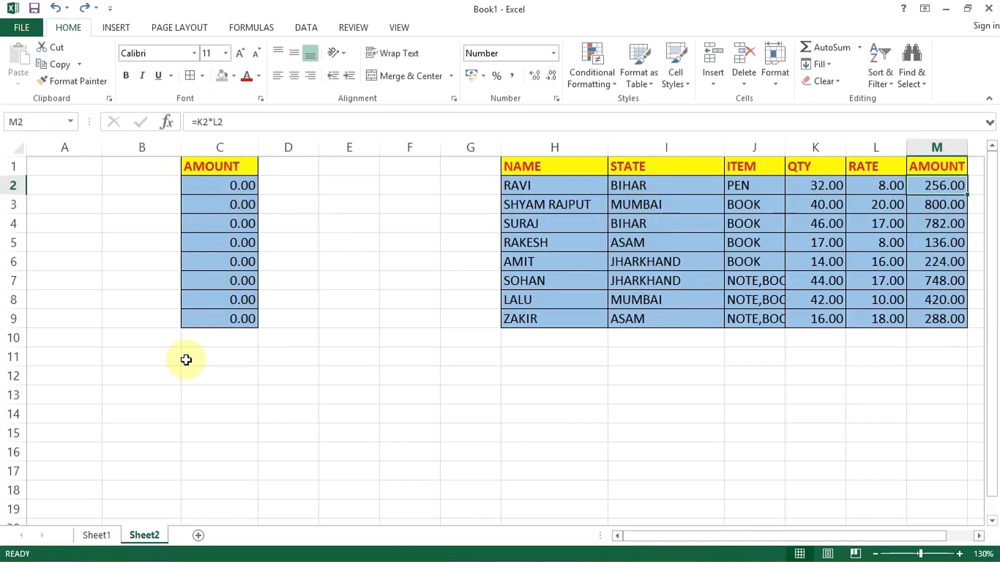
key("ctrl+z")
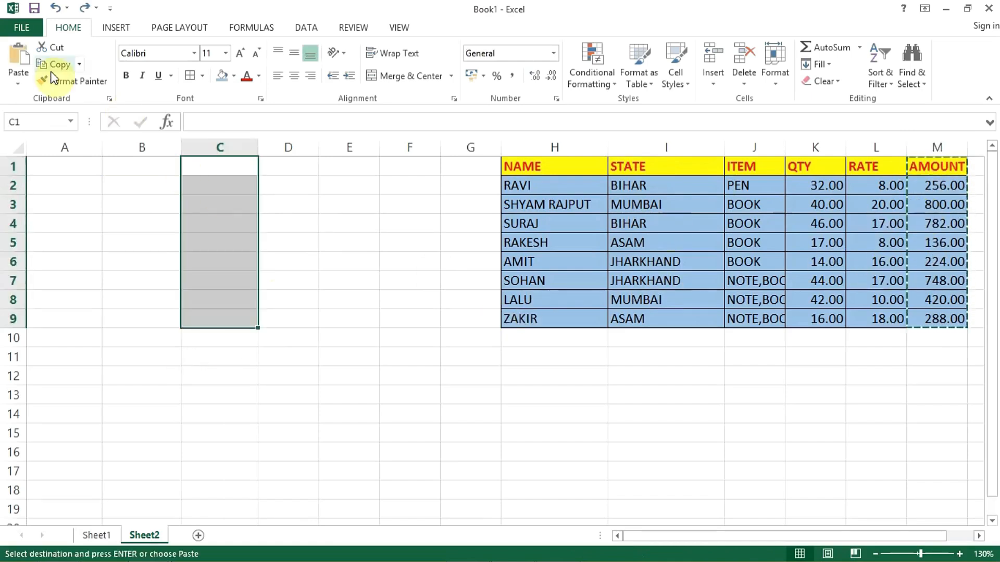
left_click(21, 80)
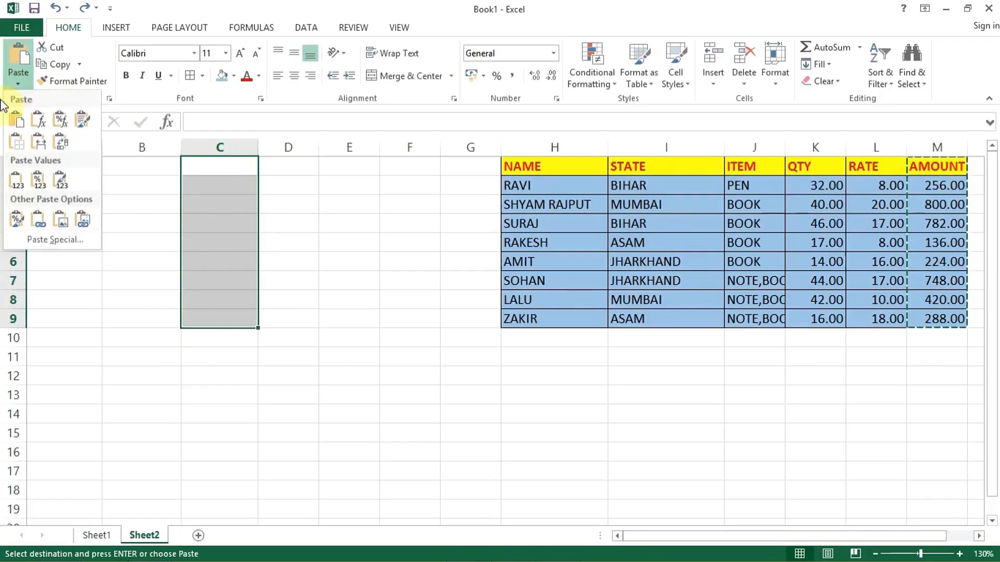
left_click(55, 181)
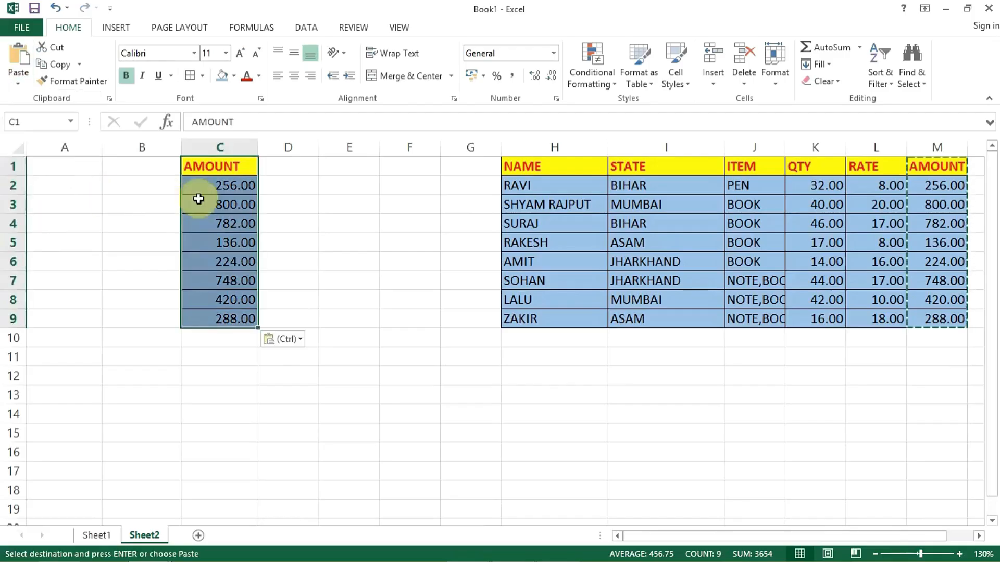
Inspect the content of C2 to check whether it holds a value or a formula, leaving it unedited
left_click(232, 183)
double_click(232, 184)
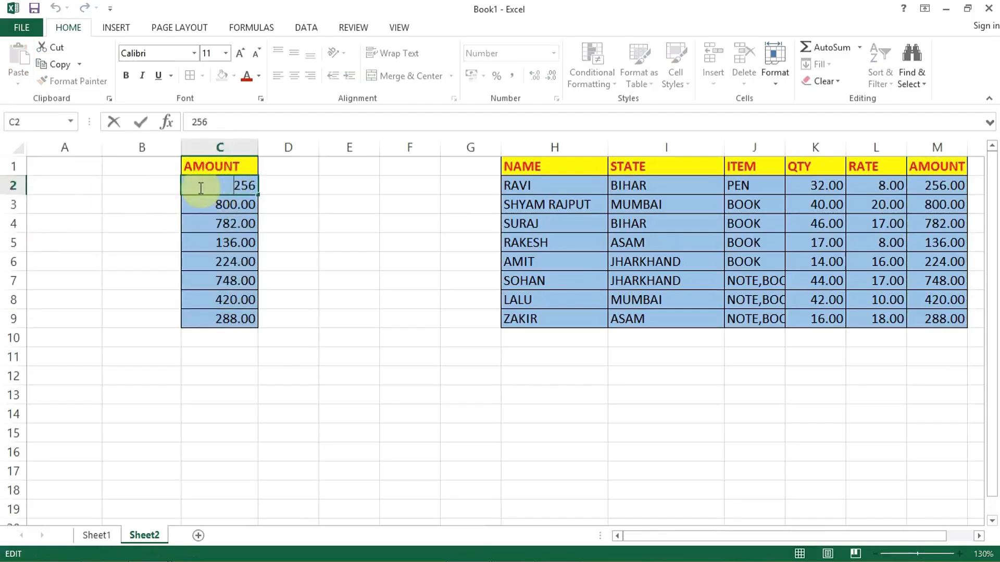
key("Escape")
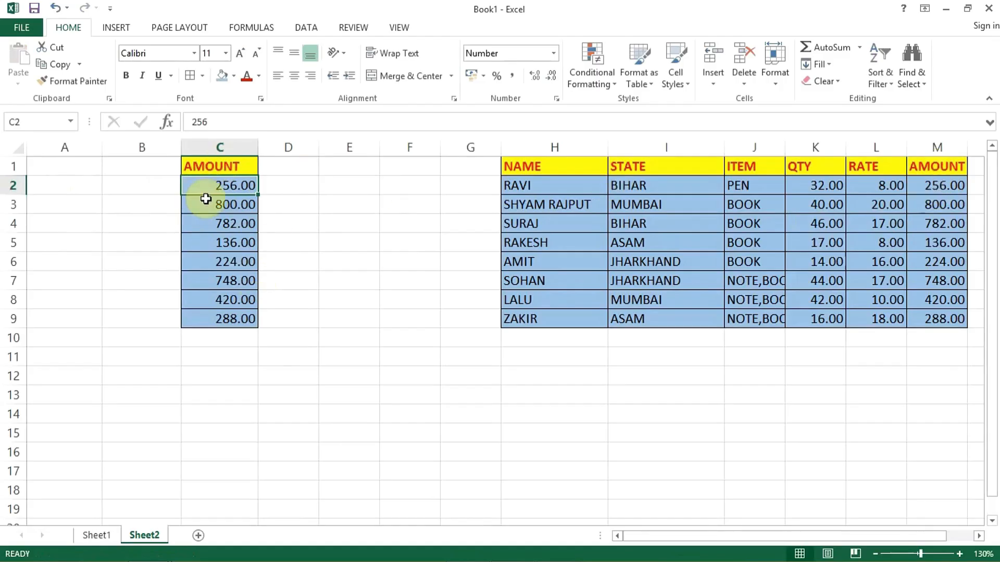
Clear all contents and formatting from the pasted AMOUNT column in C1:C9
left_click_drag(230, 165, 232, 319)
left_click(824, 81)
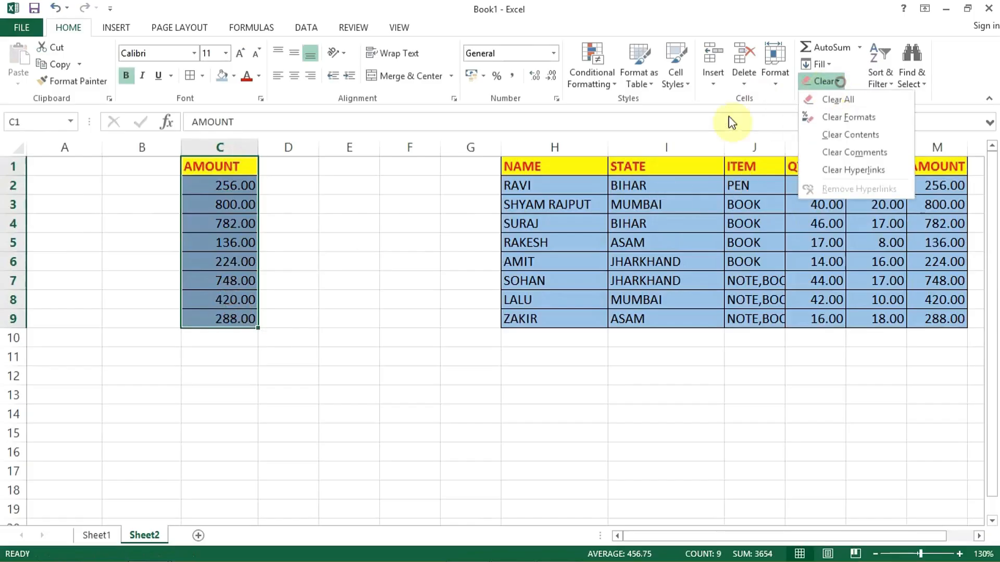
left_click(835, 99)
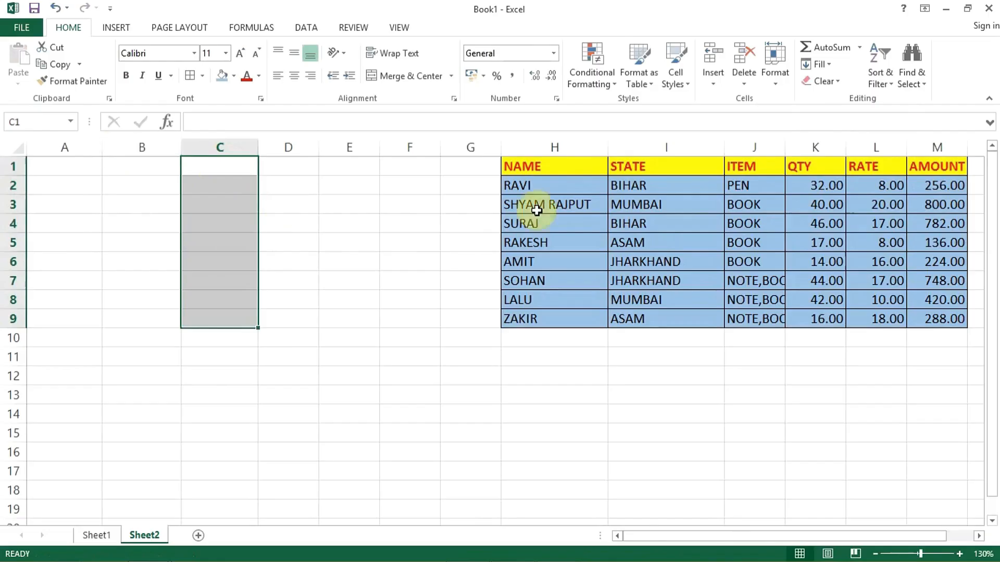
left_click_drag(938, 165, 926, 324)
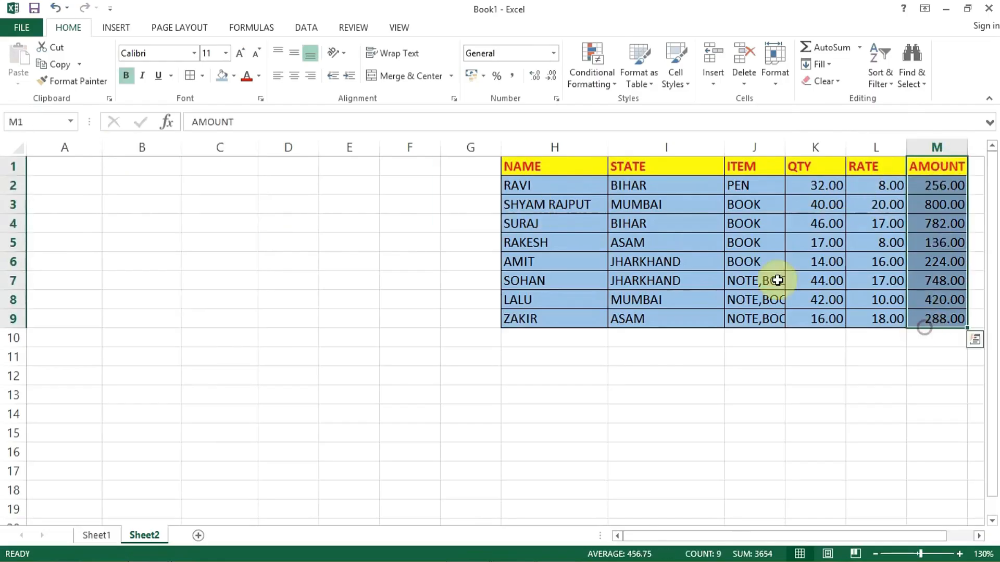
left_click(57, 64)
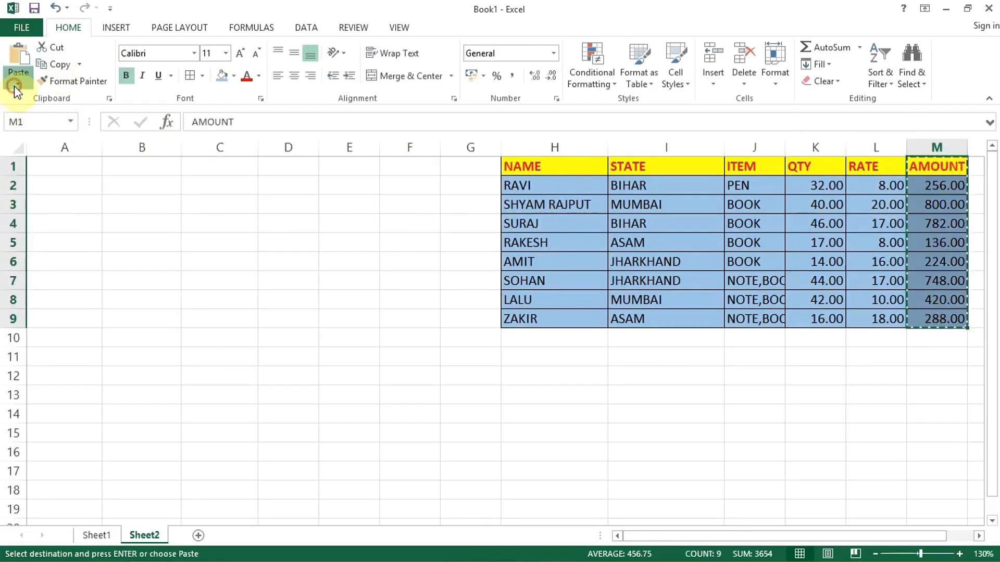
left_click(16, 88)
left_click(217, 165)
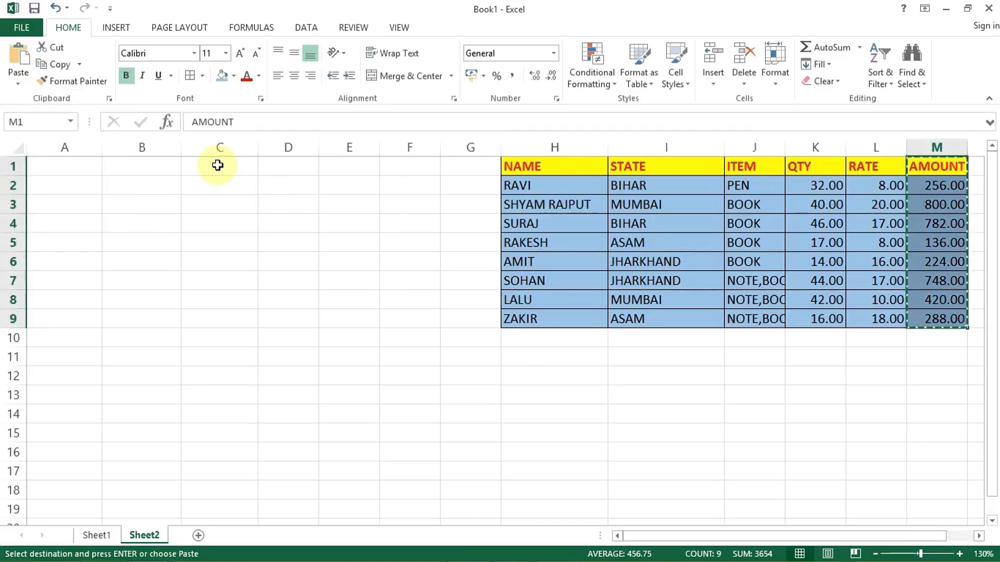
left_click(17, 84)
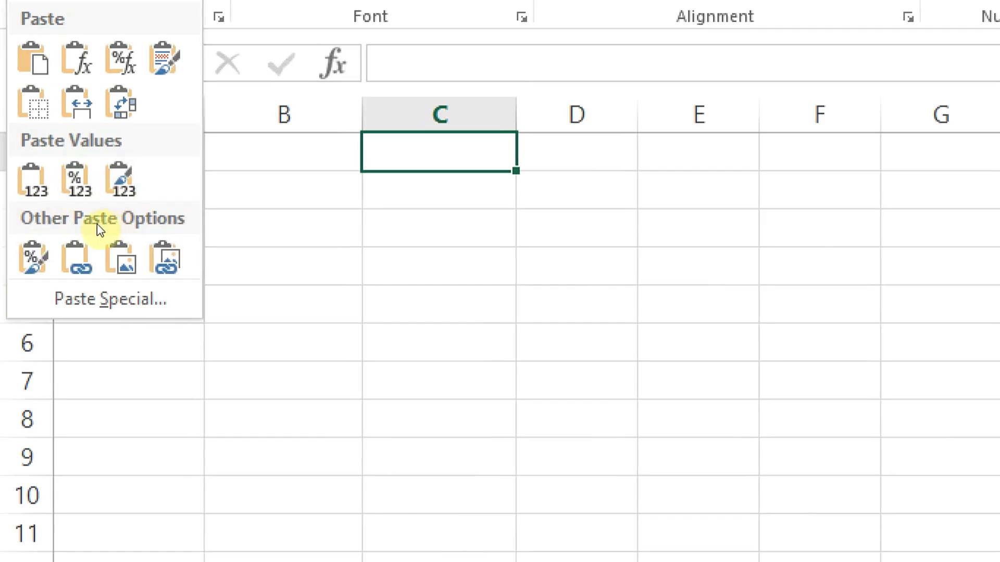
key("Escape")
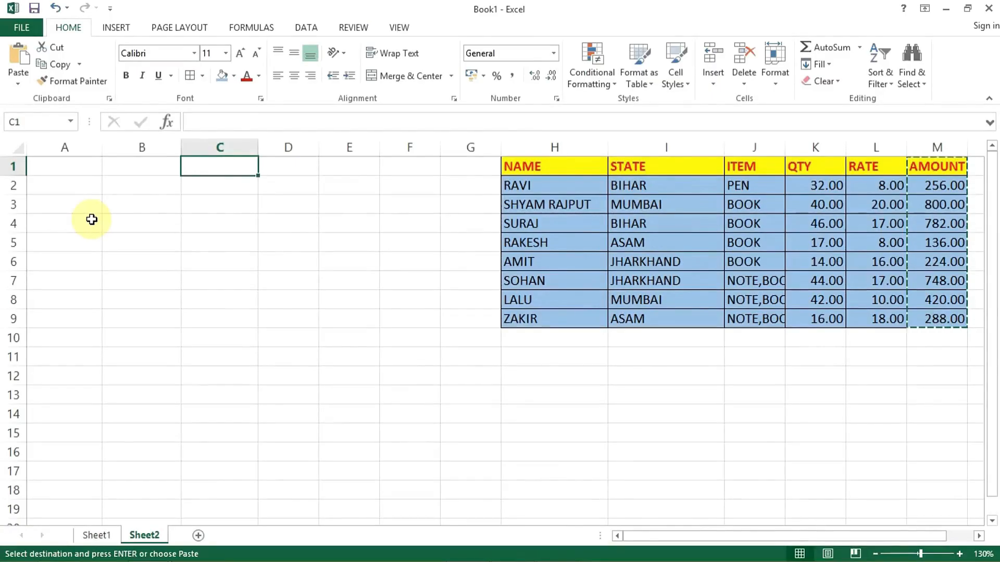
Copy the whole table H1:M9 and paste only its formatting at A1
left_click_drag(551, 167, 922, 323)
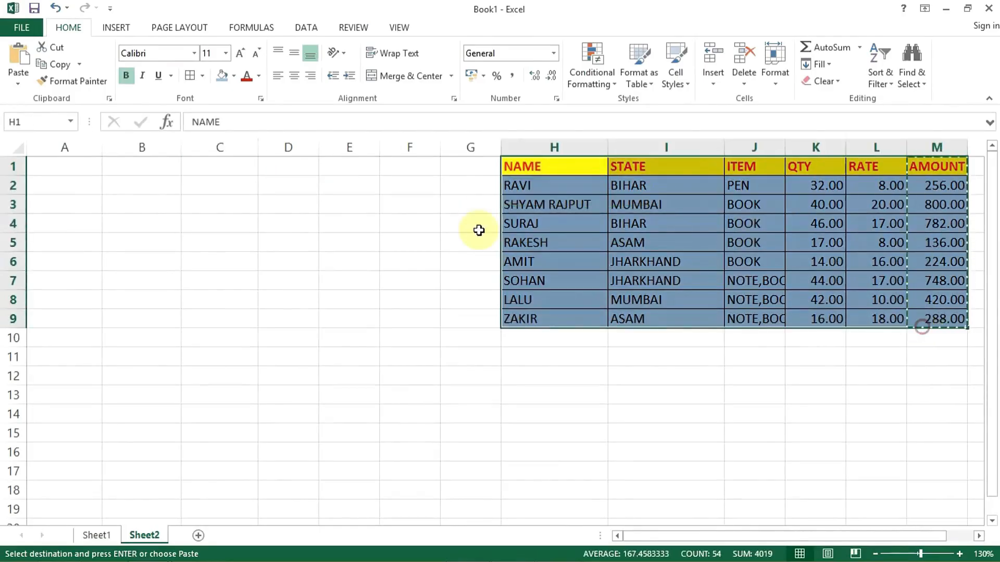
left_click(44, 64)
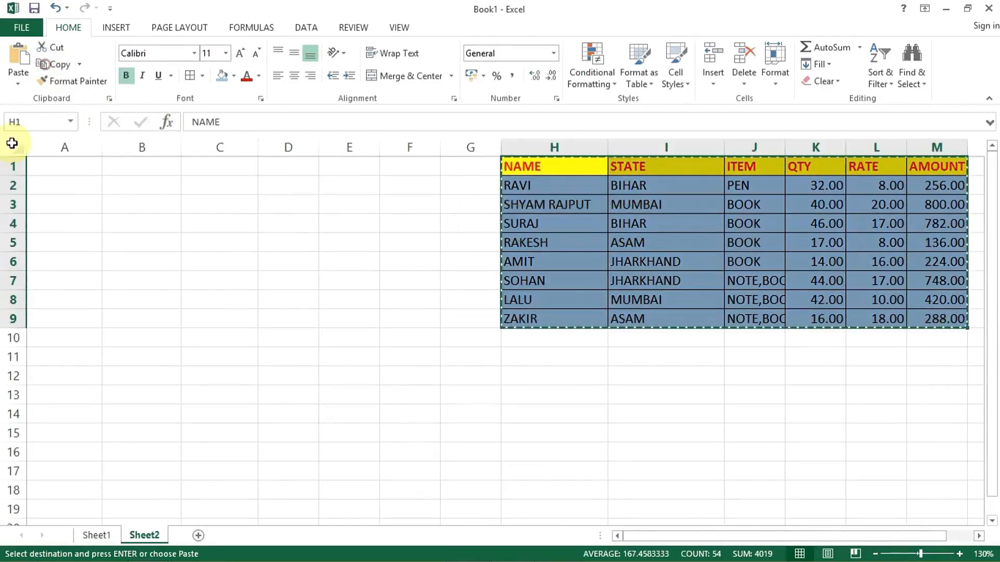
left_click(55, 167)
left_click(18, 83)
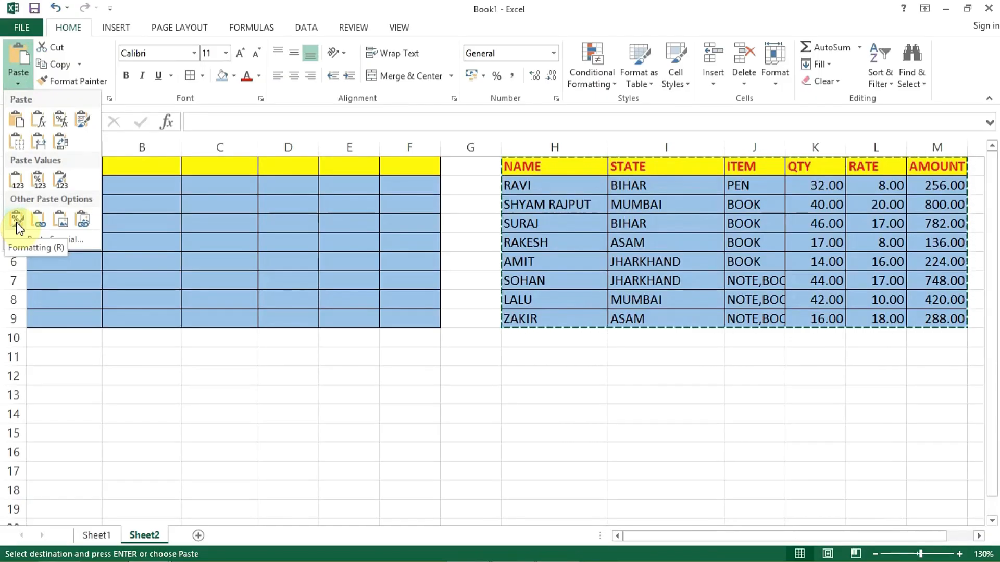
left_click(17, 227)
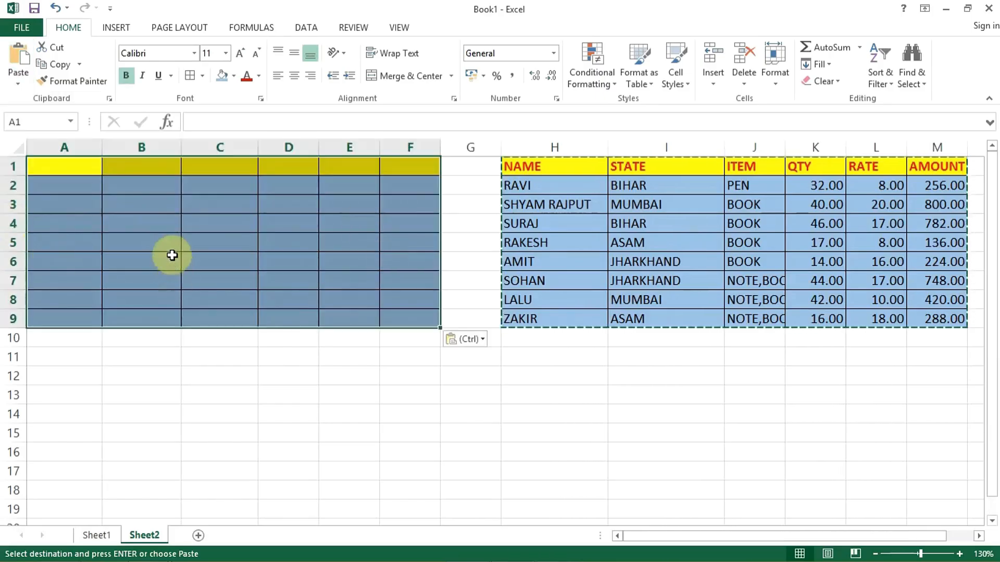
left_click(272, 239)
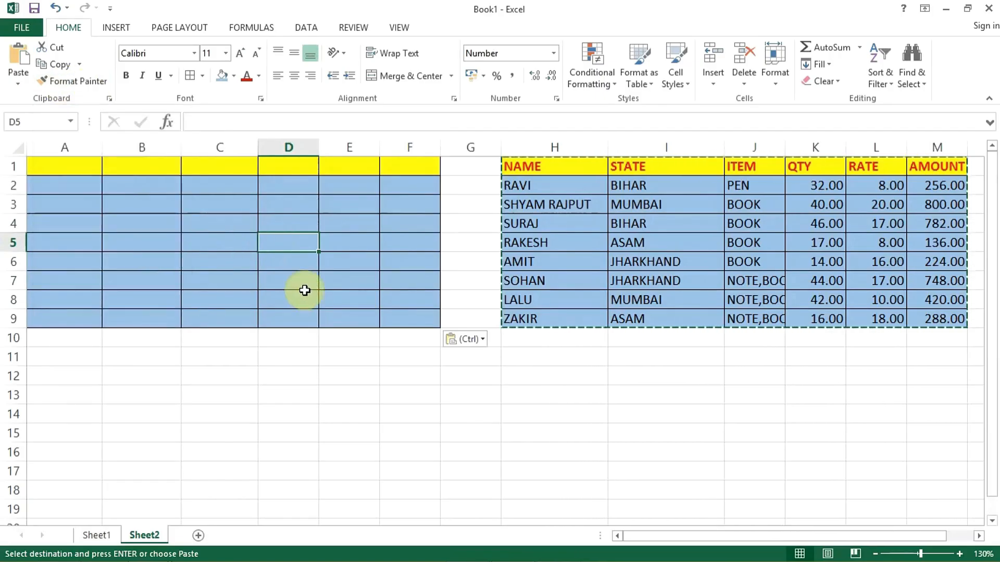
Undo the formatting paste and paste the copied table at A1 as a Paste Link instead
key("ctrl+a")
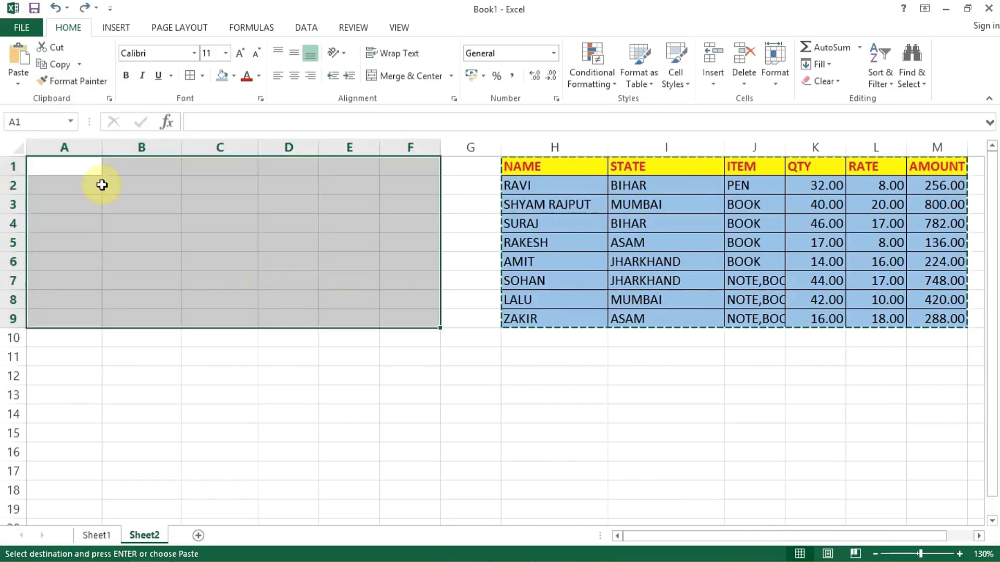
left_click(18, 75)
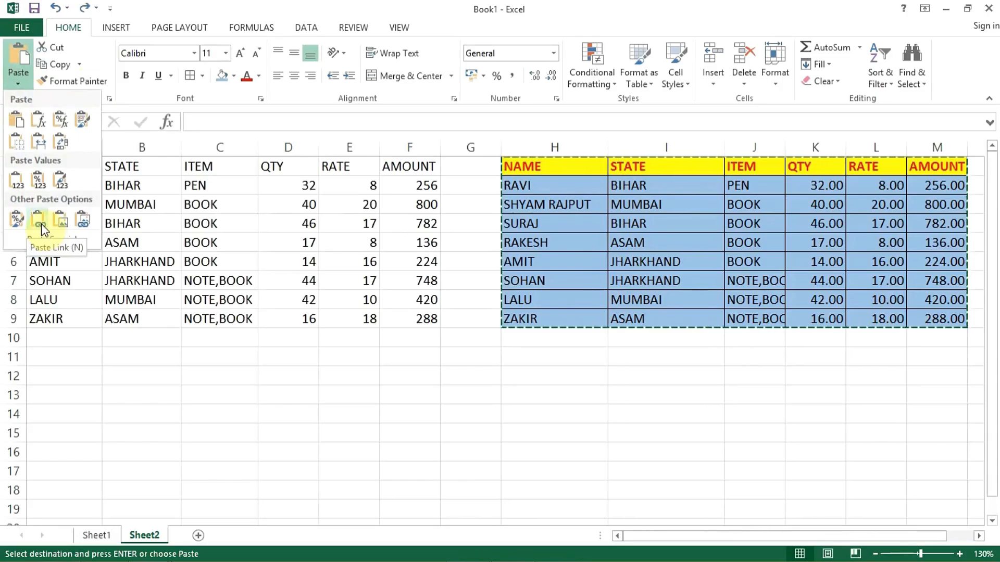
left_click(43, 226)
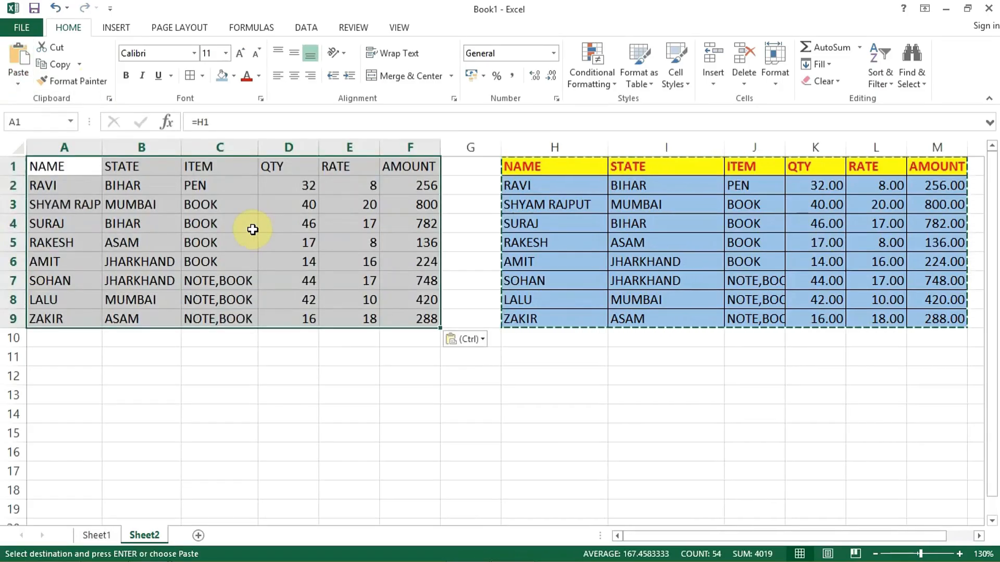
Set the source QTY in K2 to 40 and check the linked QTY cell D2
left_click(824, 192)
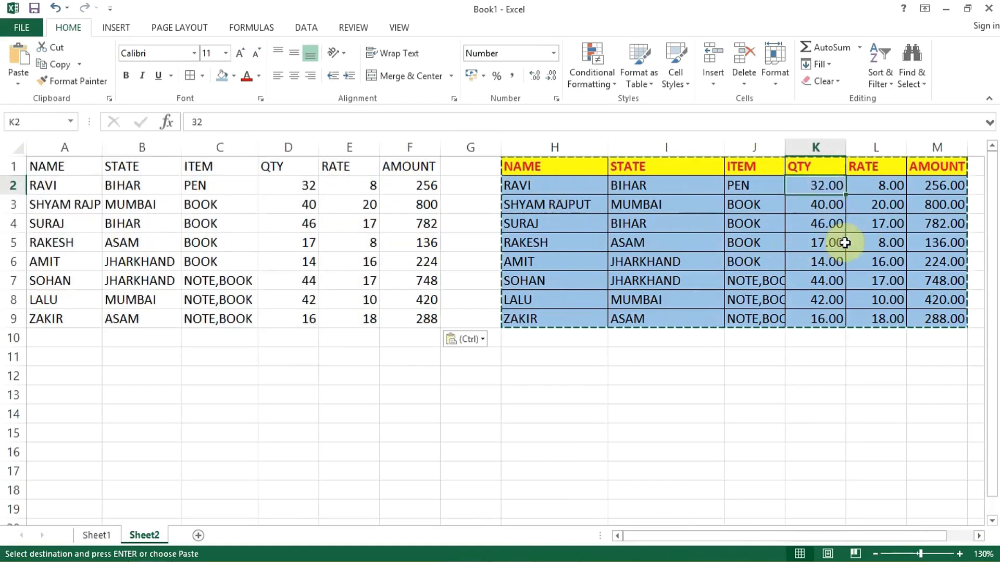
type("40")
key("Return")
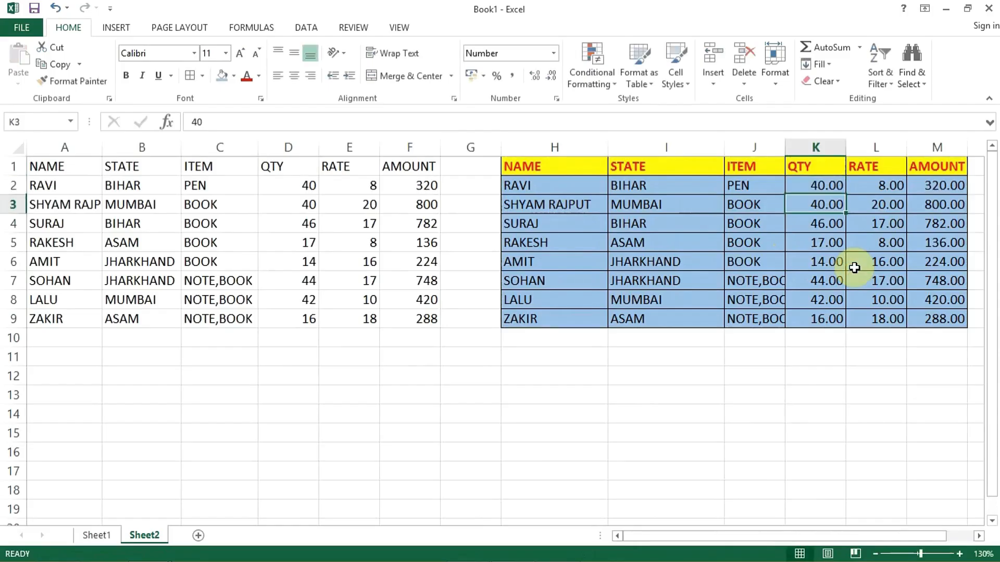
left_click(304, 185)
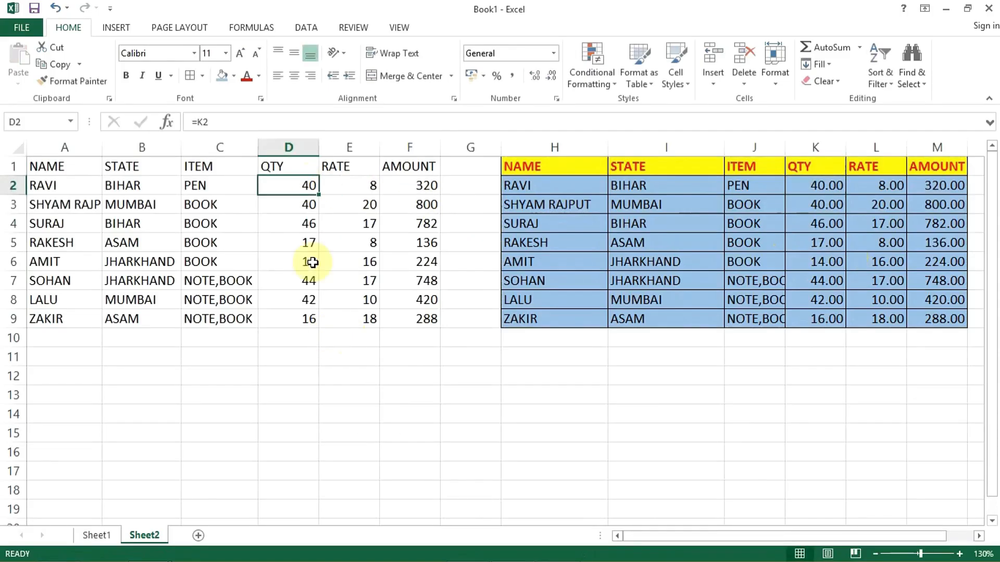
Set the source RATE in L2 to 10
left_click(889, 185)
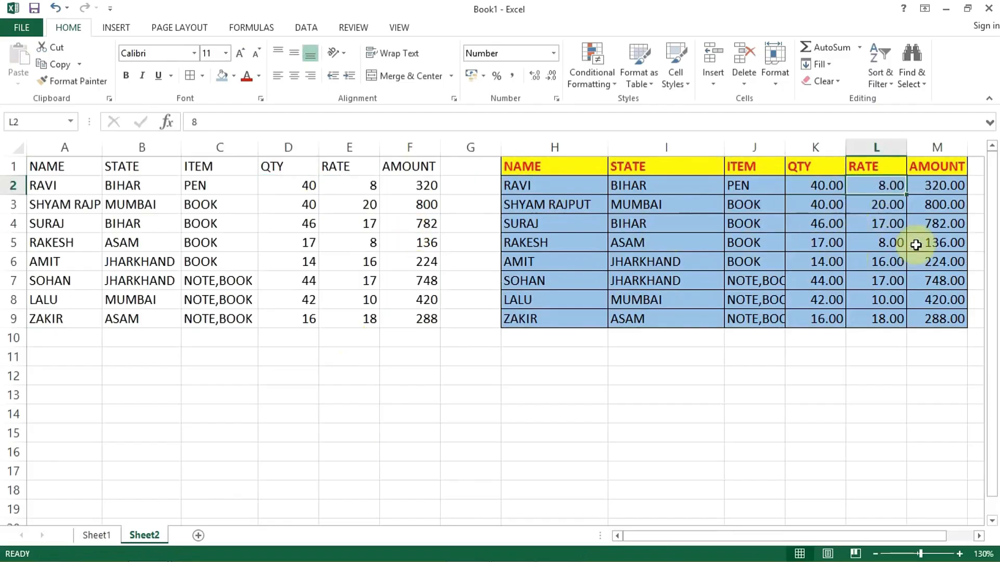
type("10")
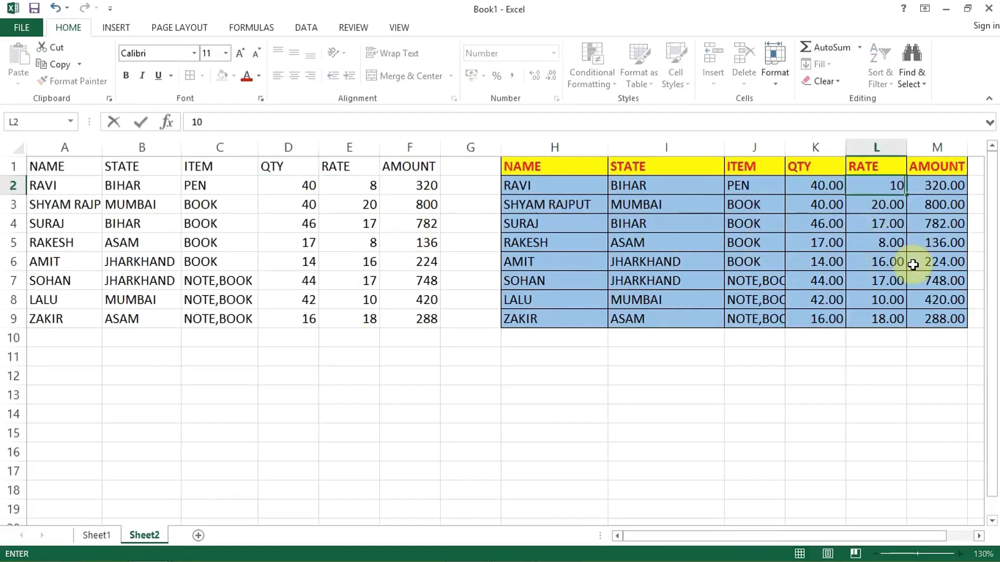
key("Return")
Overwrite the link formula in the pasted RATE cell E2 with the fixed value 15
left_click(357, 186)
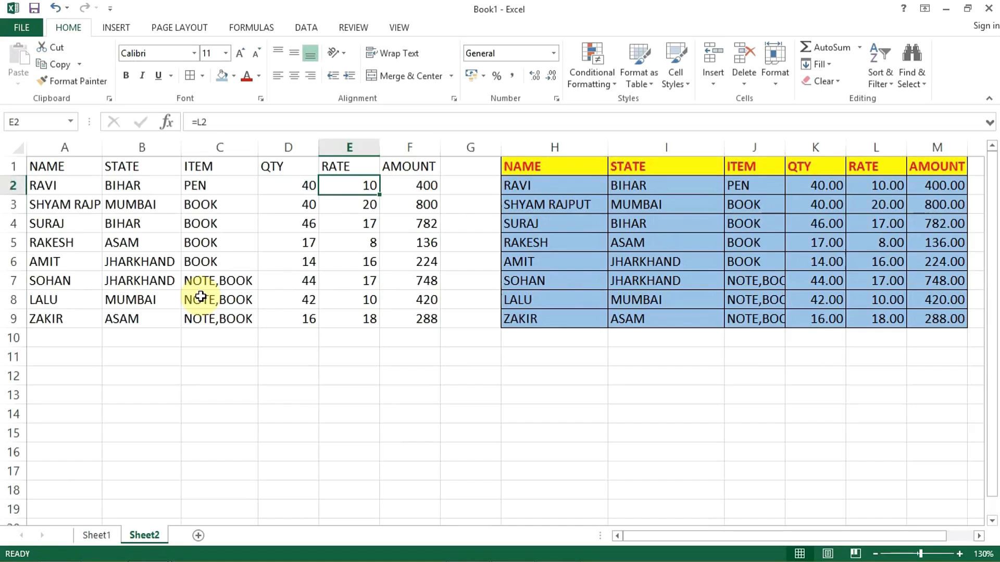
type("15")
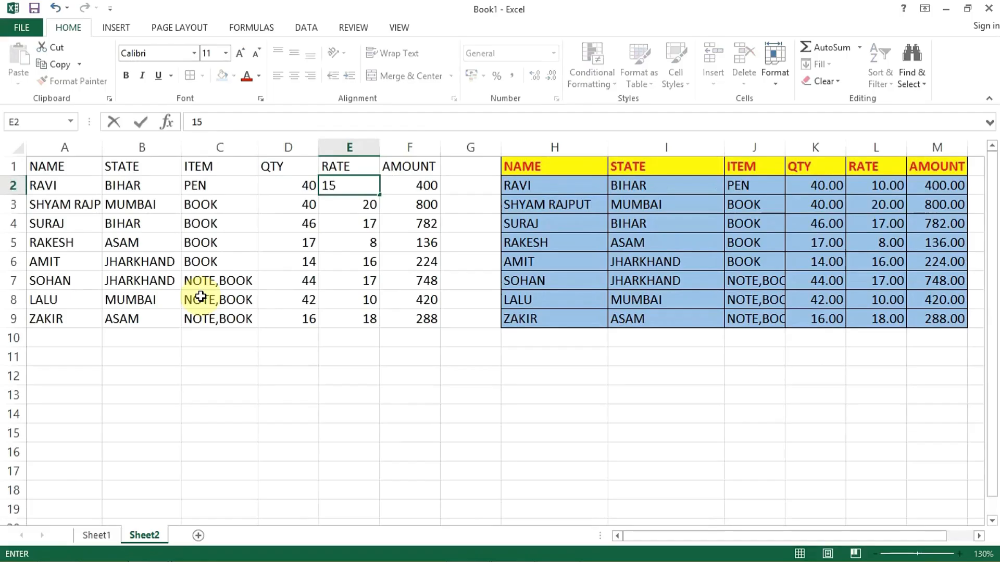
key("Return")
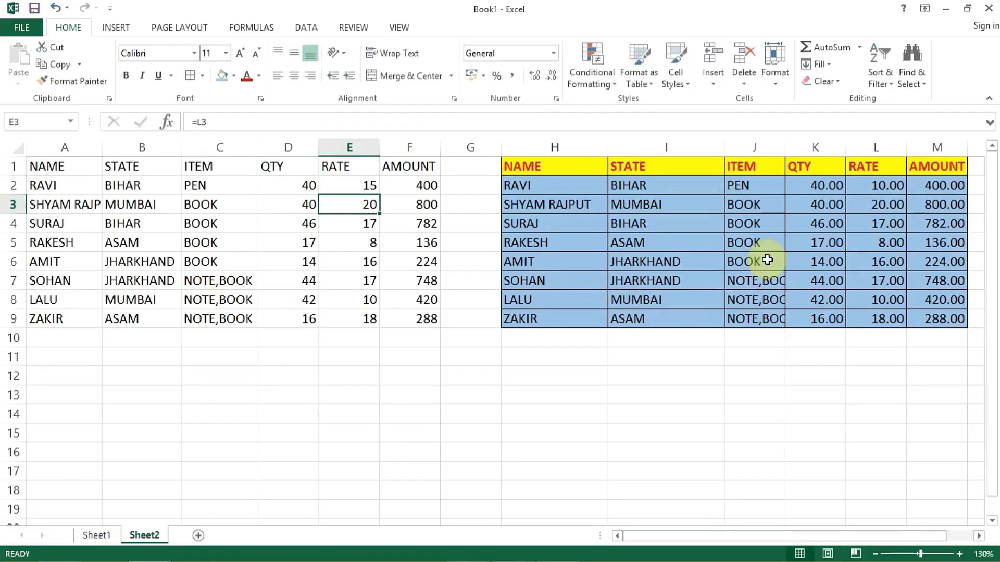
Set the source RATE in L2 to 8 and undo the stray entry in L3
left_click(885, 185)
type("8")
key("Return")
type(".")
left_click(886, 182)
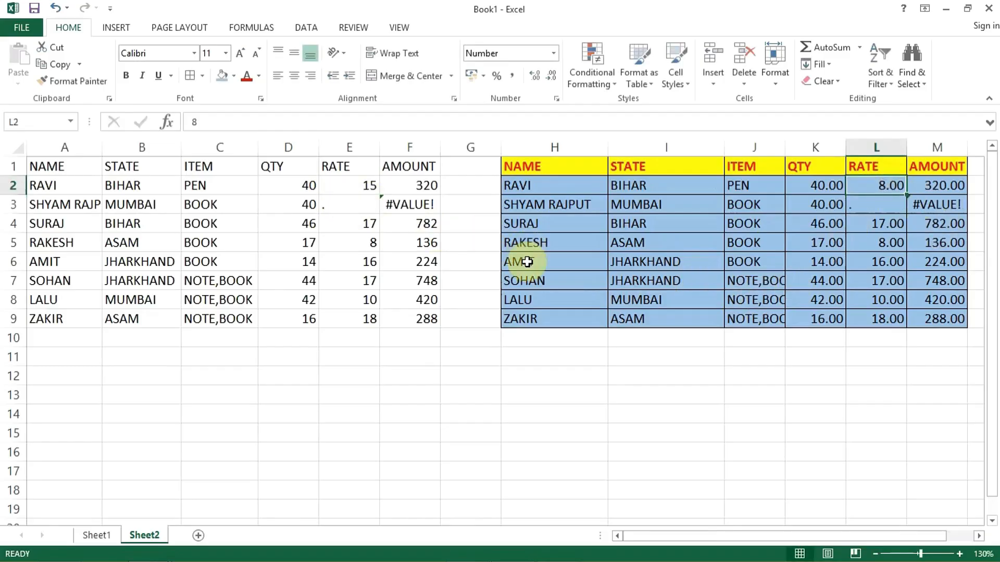
key("ctrl+z")
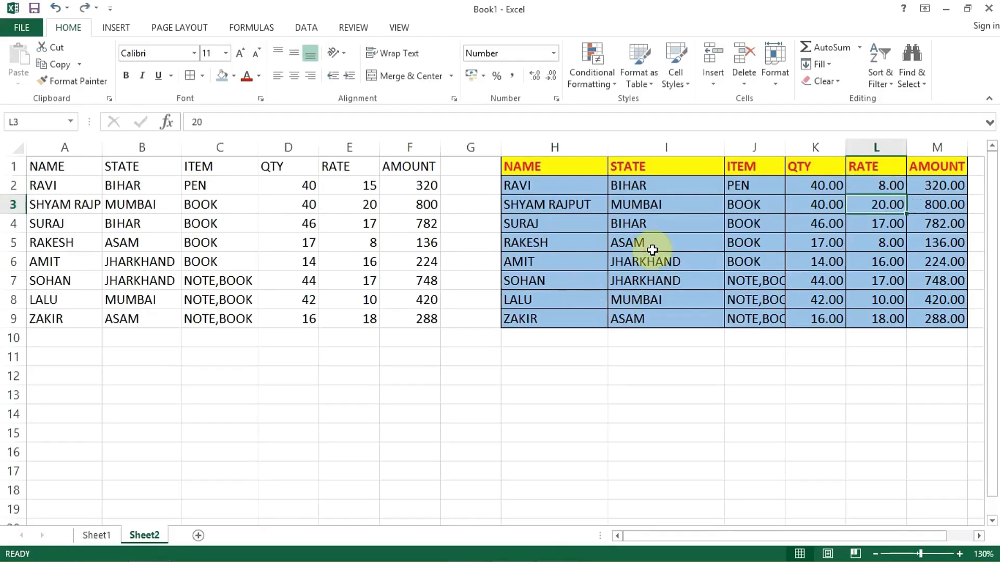
Compare the contents of E2 and F2 with their source cells L2 and M2 to see which are still linked
left_click(360, 188)
left_click(875, 186)
left_click(347, 186)
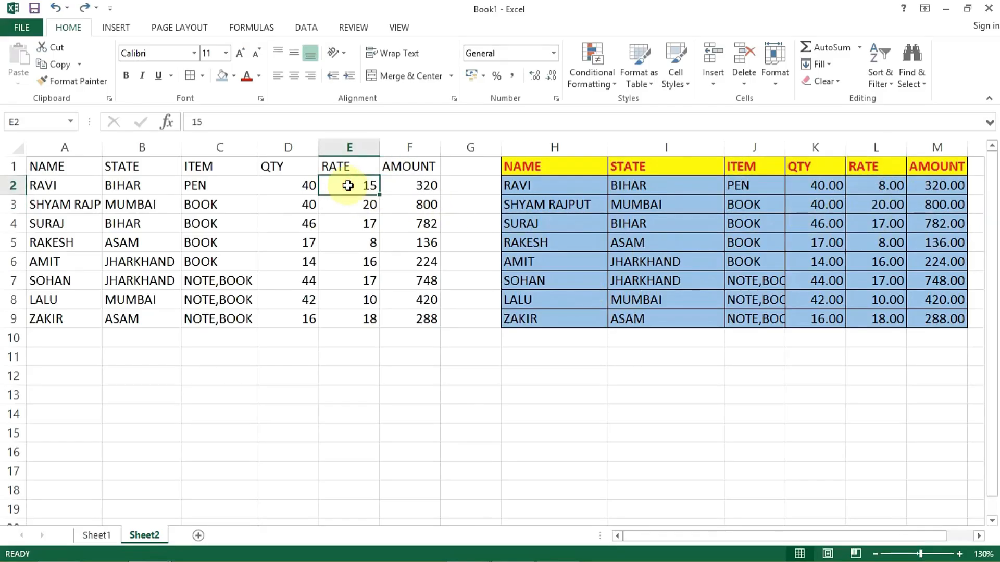
left_click(944, 186)
left_click(415, 182)
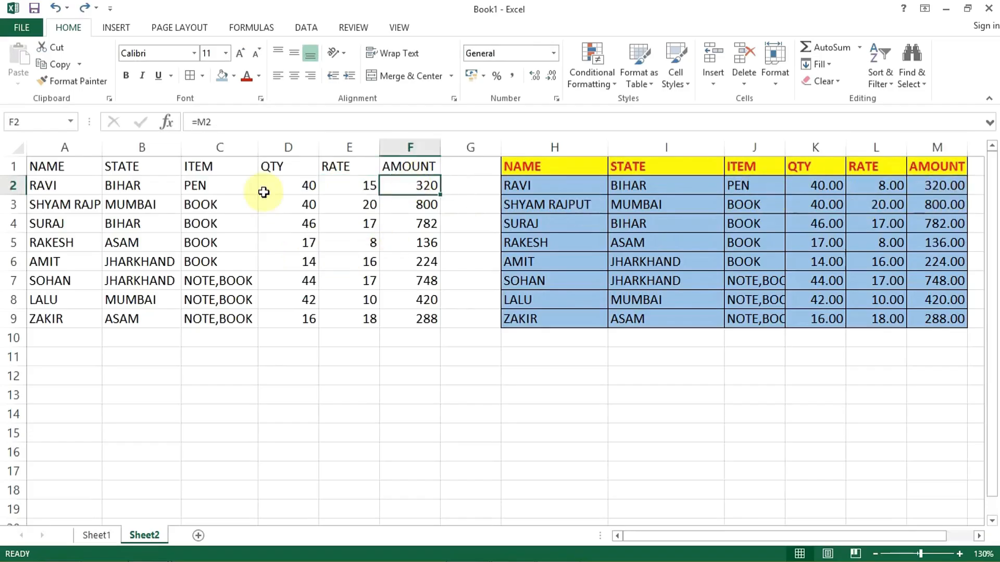
left_click(358, 186)
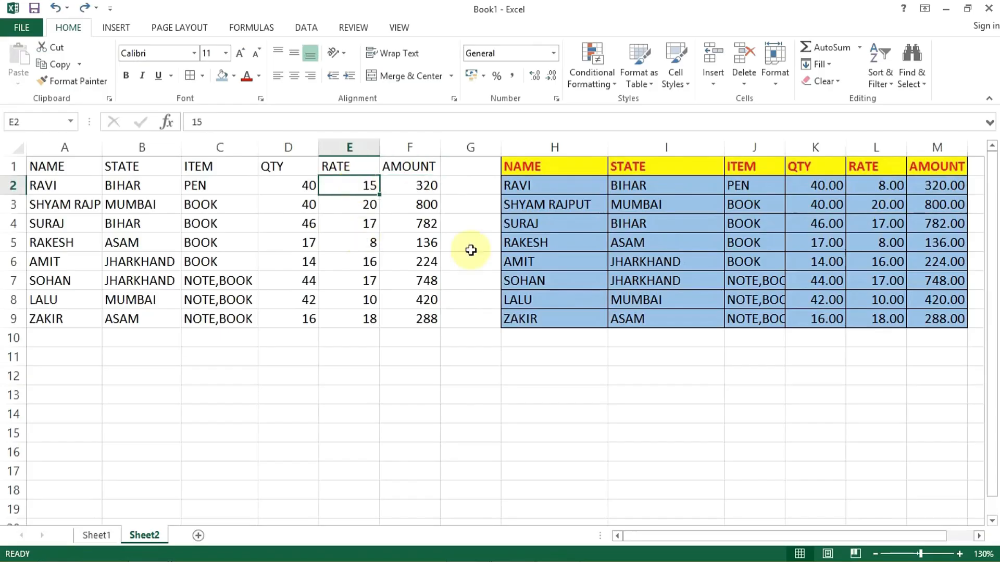
Set the source RATE in L2 to 10 and check whether the pasted RATE cell E2 follows
left_click(896, 190)
type("10")
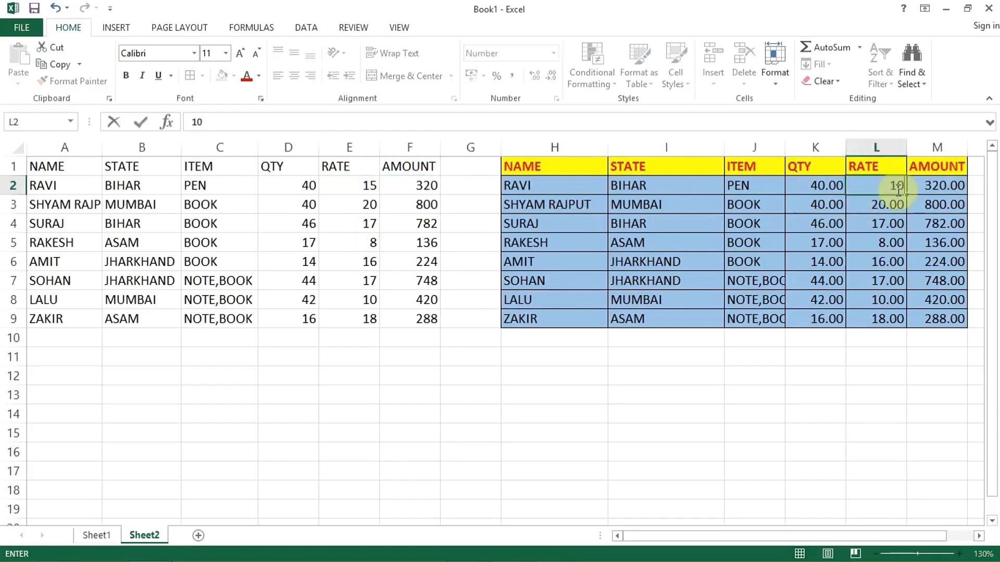
key("Return")
left_click(341, 185)
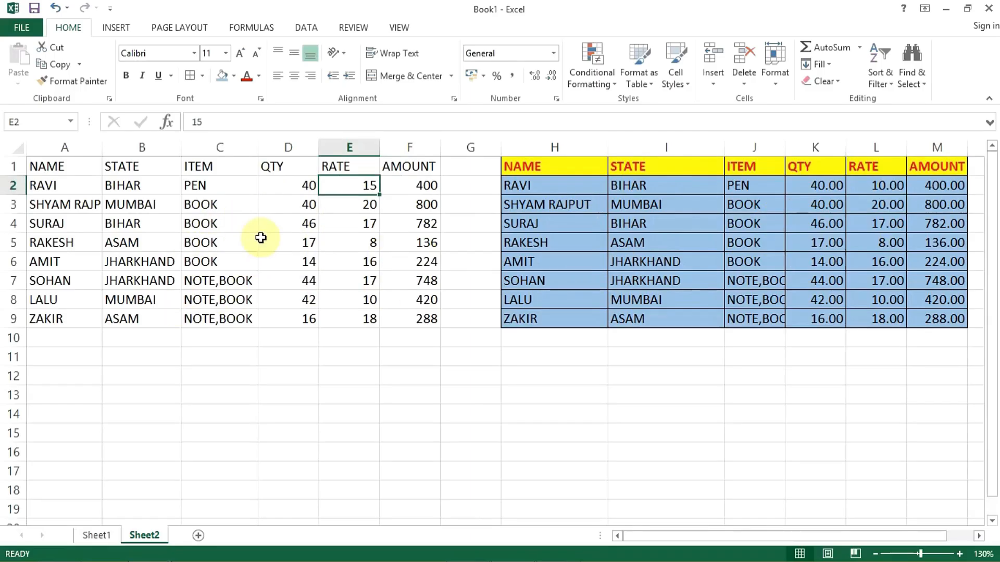
Clear all contents and formatting from the linked table in A1:F10
left_click_drag(408, 167, 49, 330)
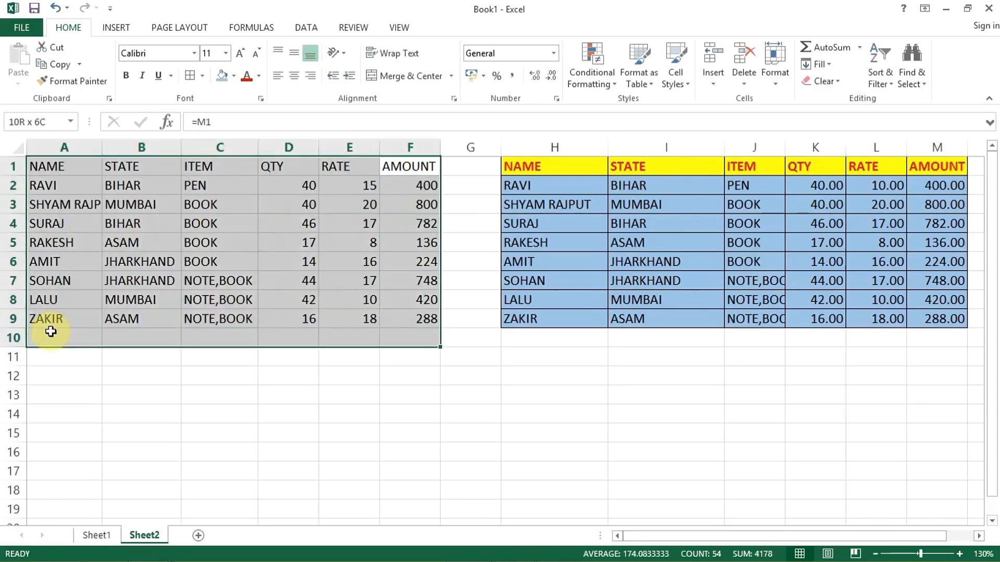
left_click(822, 81)
left_click(828, 100)
Copy the table H1:M9 and paste it at A1 as a Picture
left_click_drag(540, 167, 929, 310)
left_click(41, 65)
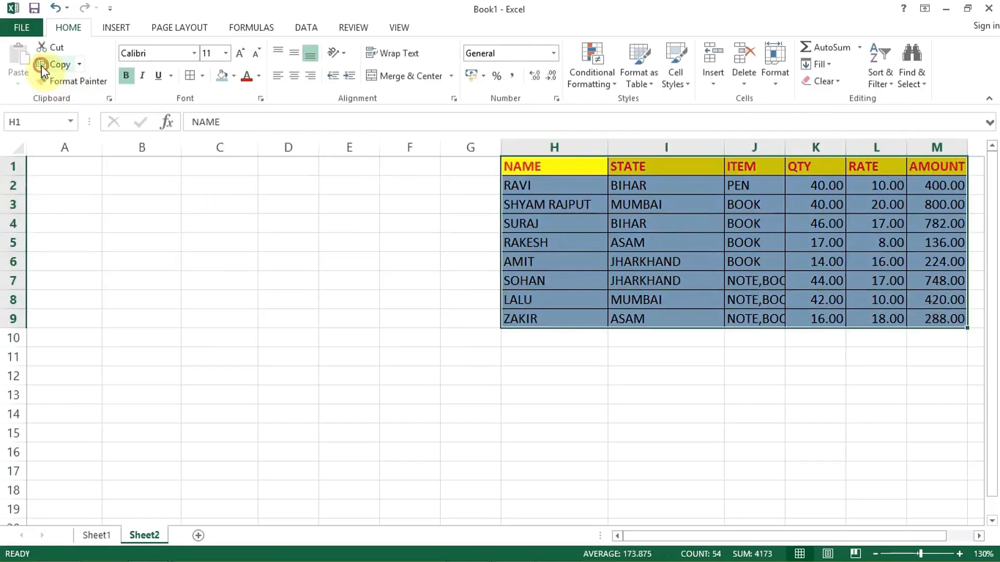
left_click(47, 164)
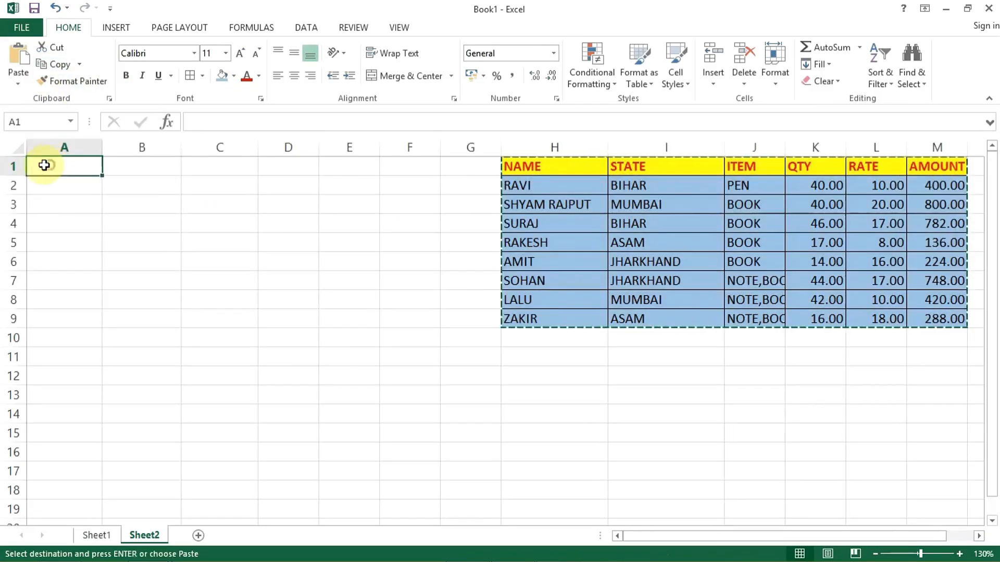
left_click(14, 86)
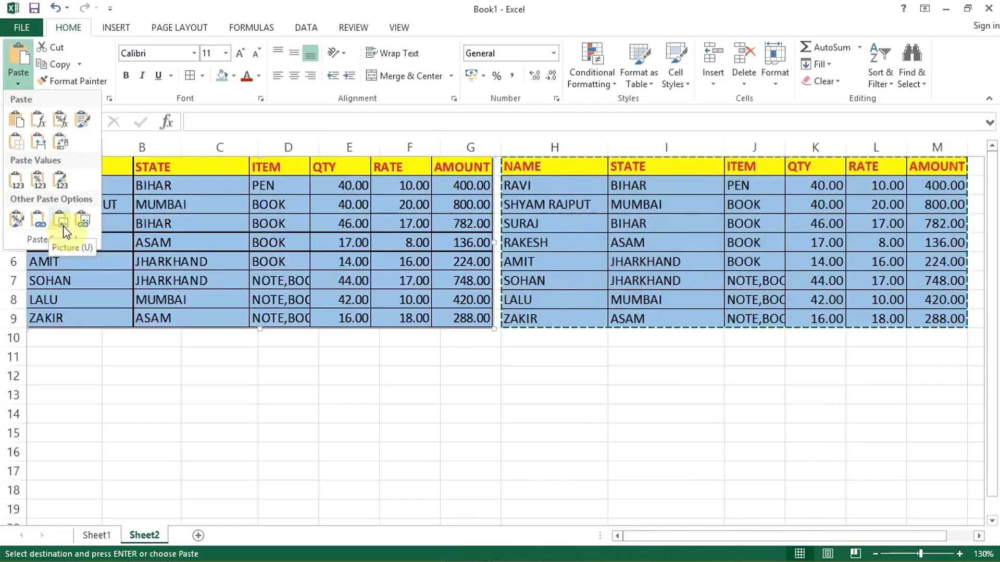
left_click(63, 229)
Move the pasted table picture to about B8:H16 and cancel the copy selection around the source table
left_click_drag(269, 236, 293, 360)
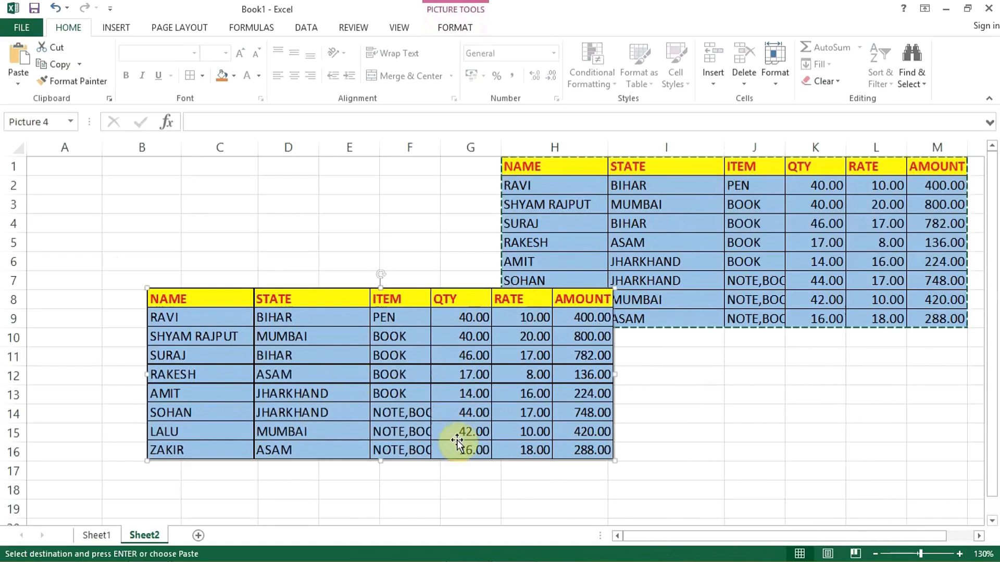
key("Escape")
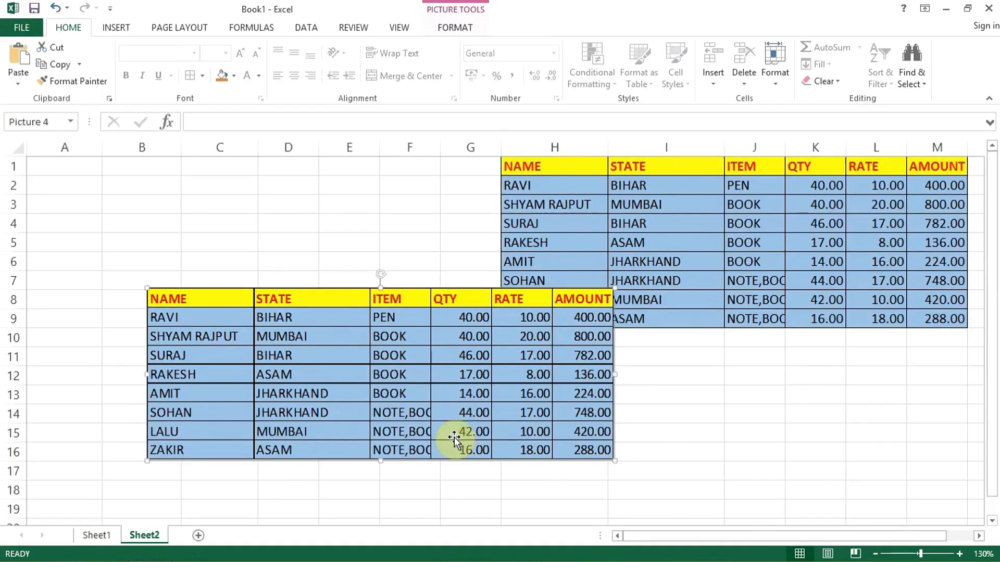
key("alt+r")
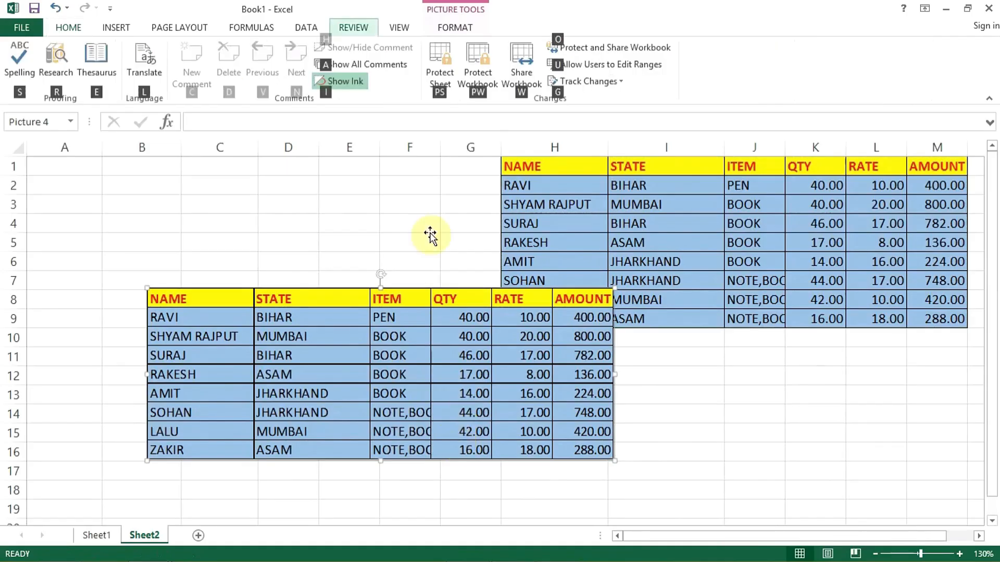
Switch to the blank PowerPoint presentation, paste the table picture onto the title slide and move it toward the upper-left of the slide
left_click(382, 218)
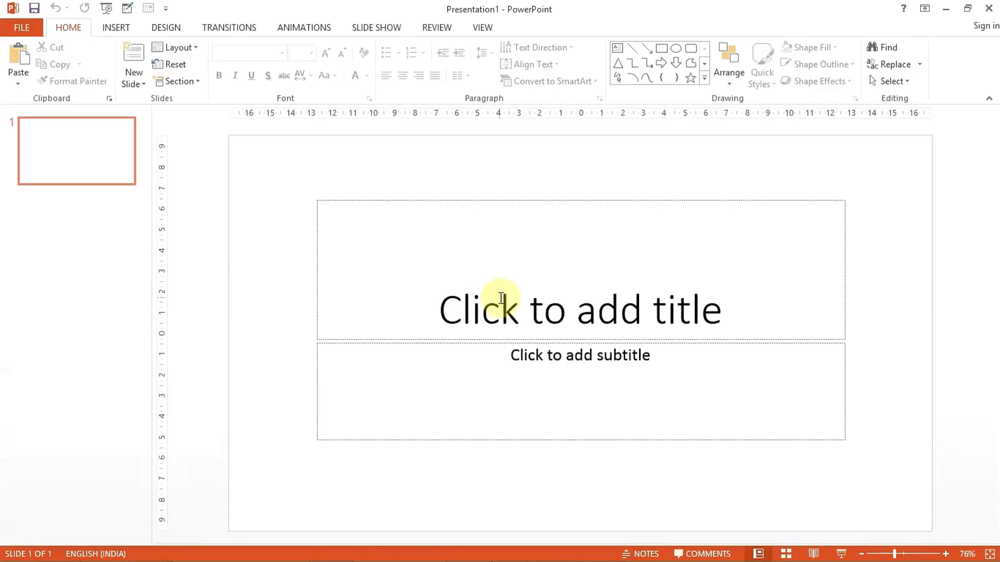
left_click(421, 312)
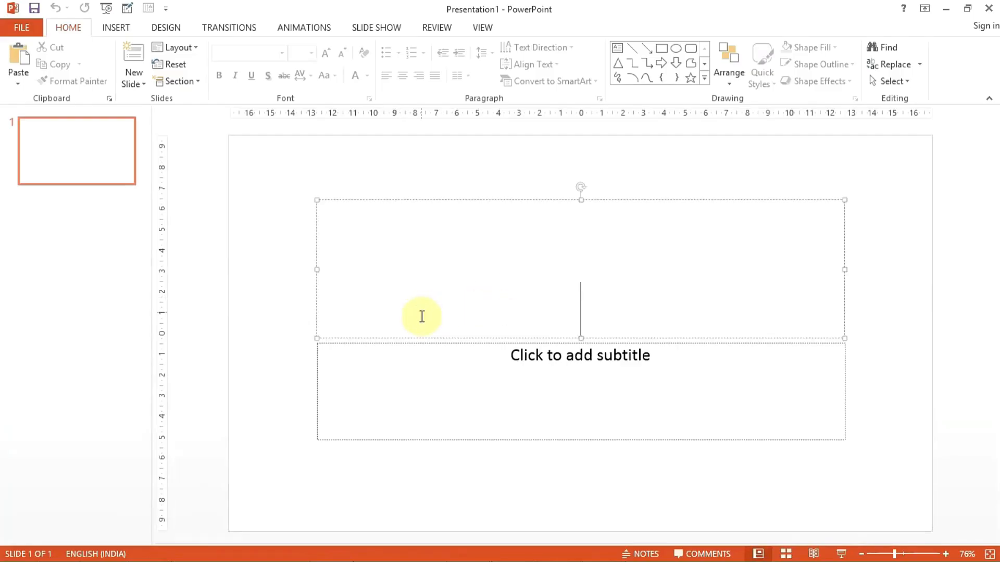
key("ctrl+v")
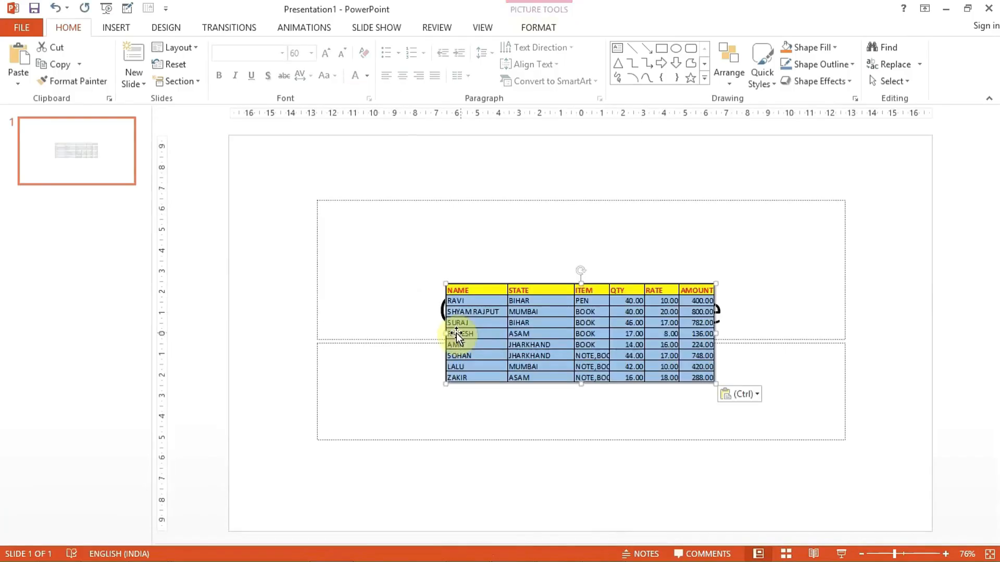
left_click_drag(533, 328, 362, 277)
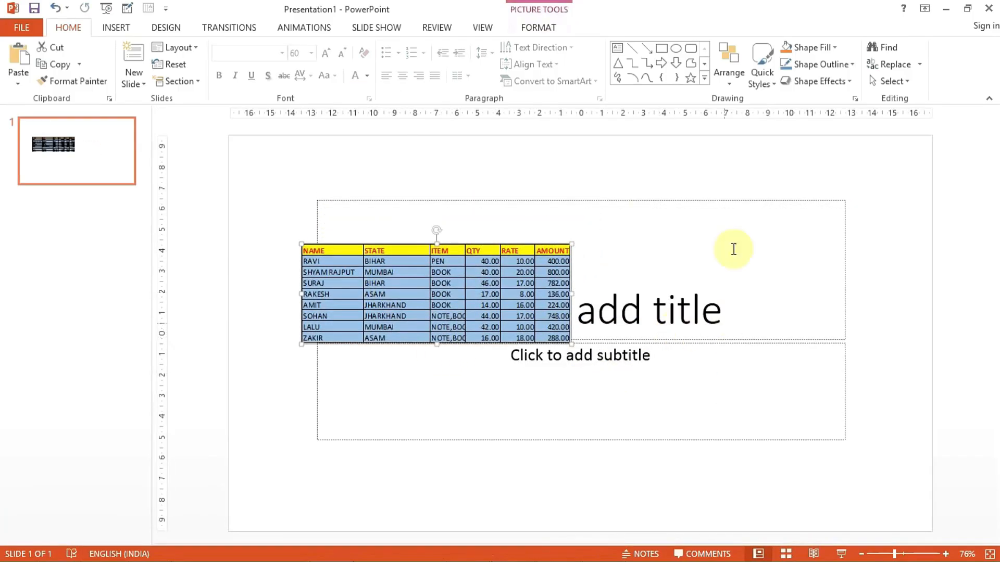
Delete the title and subtitle placeholders, then enlarge the table picture and position it across the lower part of the slide
mouse_move(289, 179)
left_mouse_down()
mouse_move(491, 232)
mouse_move(925, 485)
left_mouse_up()
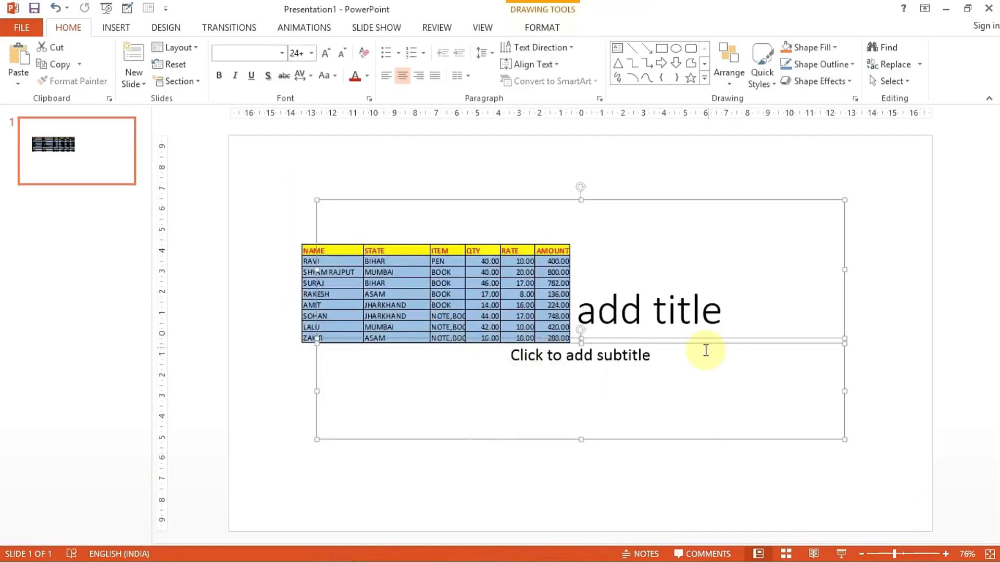
key("Delete")
left_click(362, 327)
left_click_drag(362, 327, 450, 369)
left_click_drag(659, 387, 850, 484)
left_click_drag(805, 446, 707, 458)
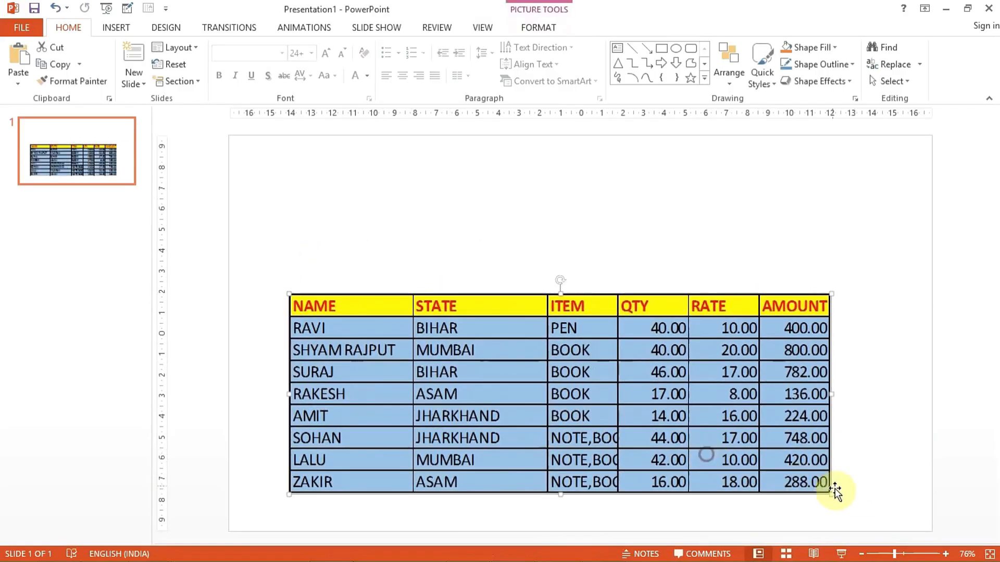
left_click_drag(829, 495, 858, 505)
left_click_drag(675, 432, 681, 411)
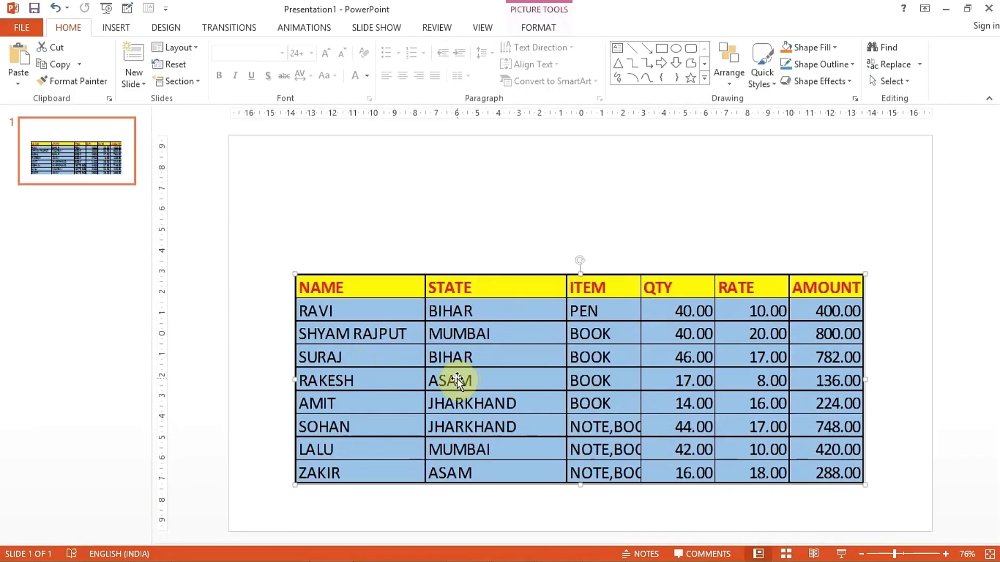
Switch back to Excel and delete the pasted table picture from Sheet2
key("alt+Tab")
left_click_drag(474, 359, 443, 348)
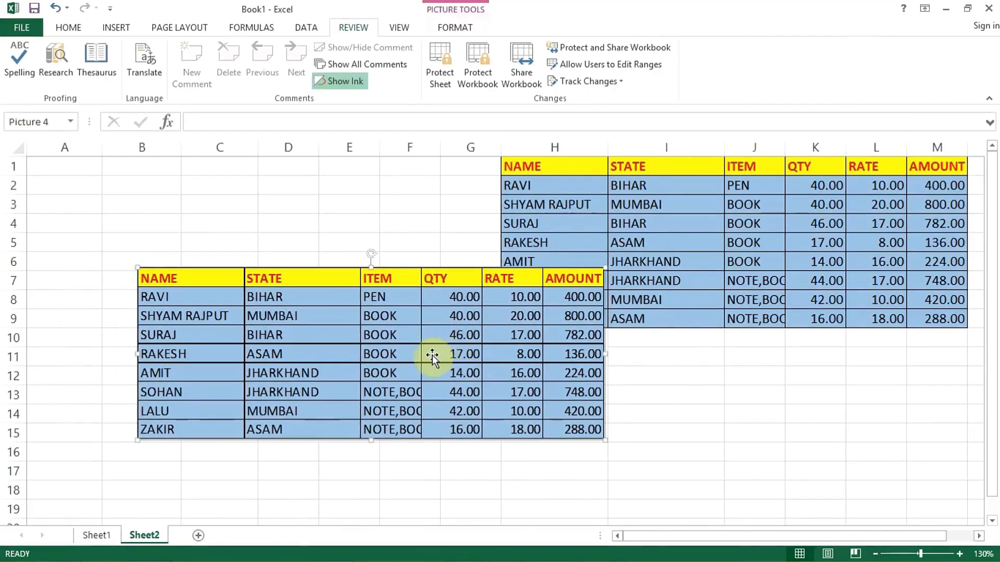
key("Delete")
Copy the table H1:M9, paste it at A5 as a Linked Picture and move the picture to about A7:G16
left_click(578, 166)
left_click_drag(578, 165, 932, 319)
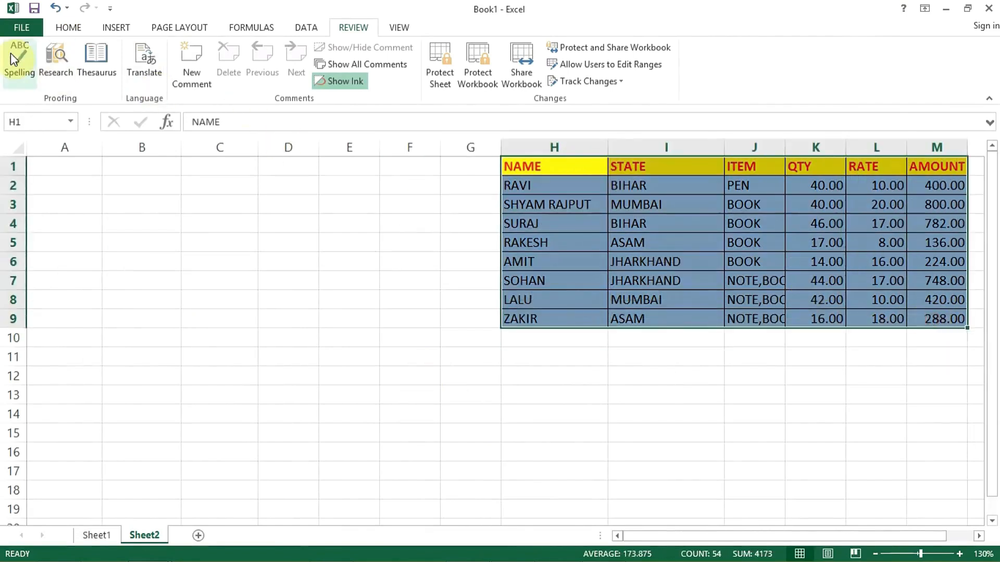
left_click(66, 28)
left_click(61, 64)
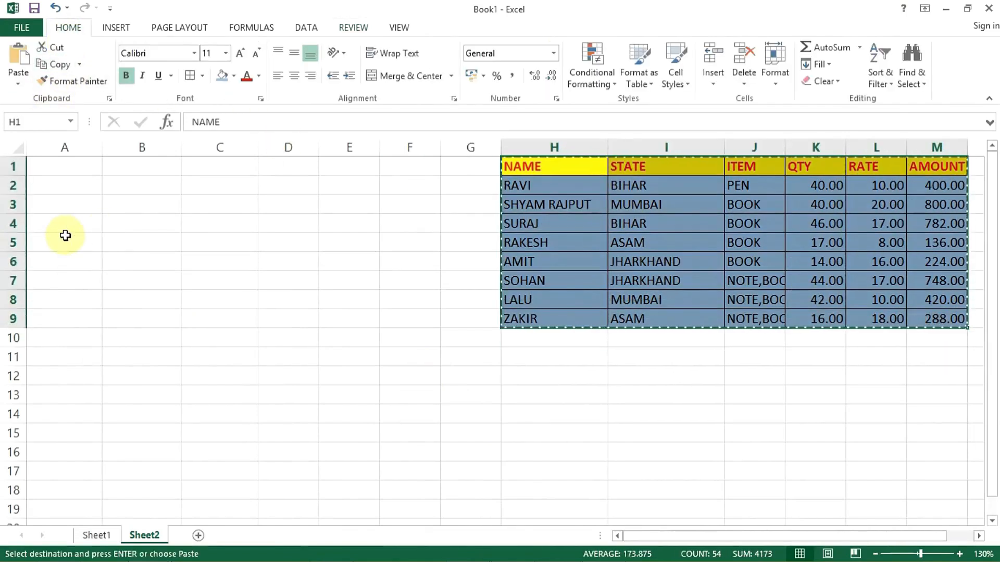
left_click(62, 236)
left_click(17, 82)
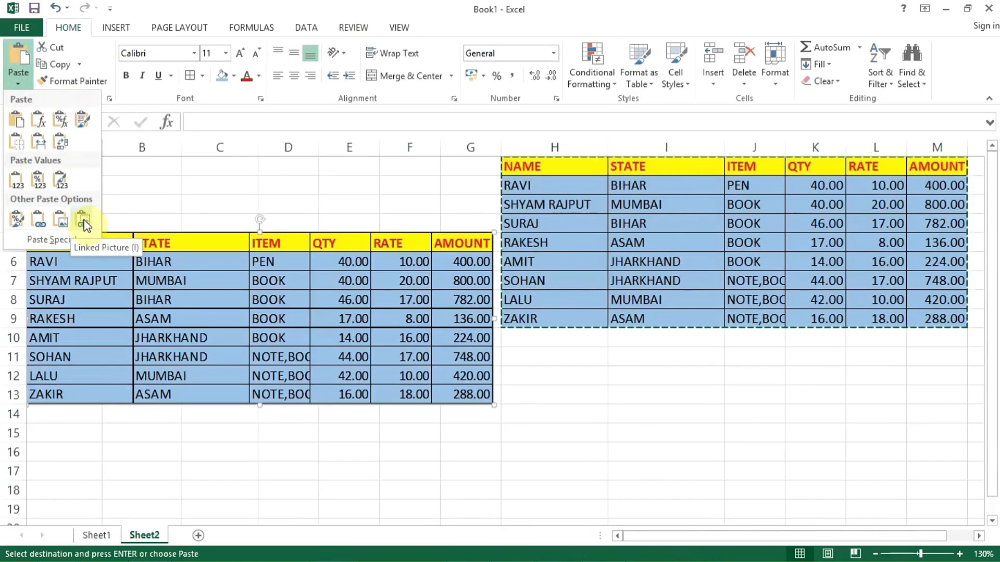
left_click(84, 225)
left_click_drag(207, 346, 216, 315)
left_click_drag(281, 319, 282, 395)
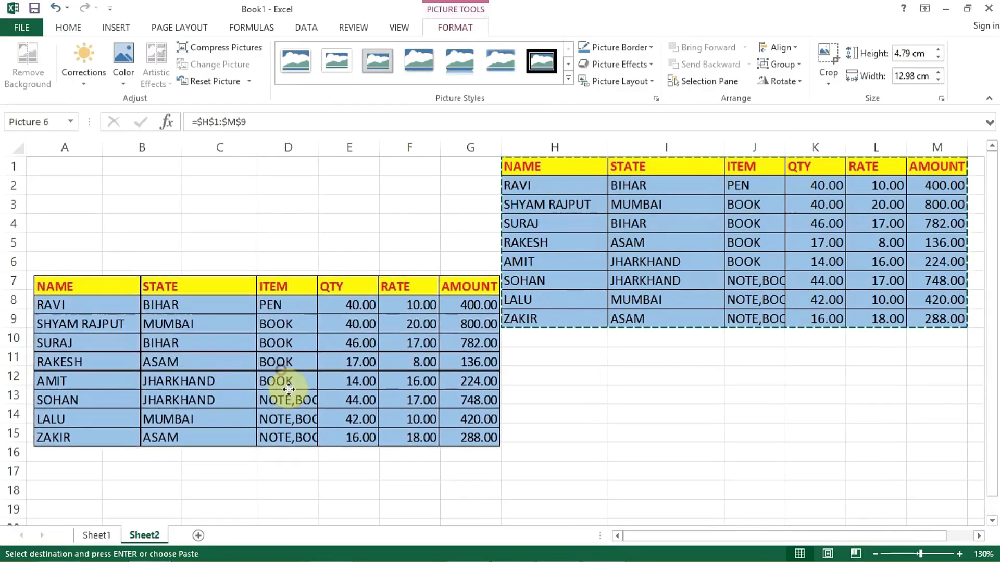
Replace the person's name in source cell H8 with a different first name and check the same row in the linked picture
left_click(575, 299)
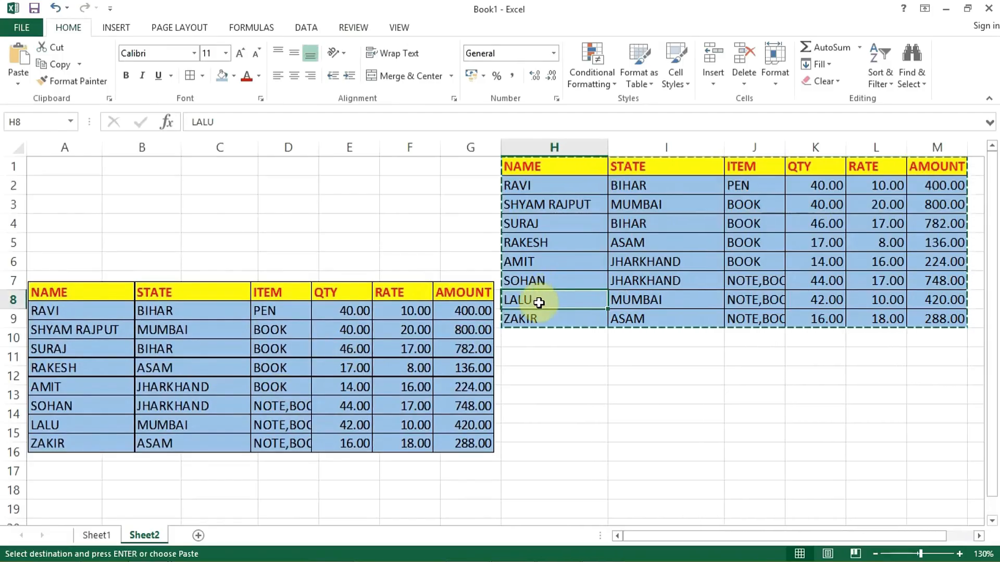
type("m")
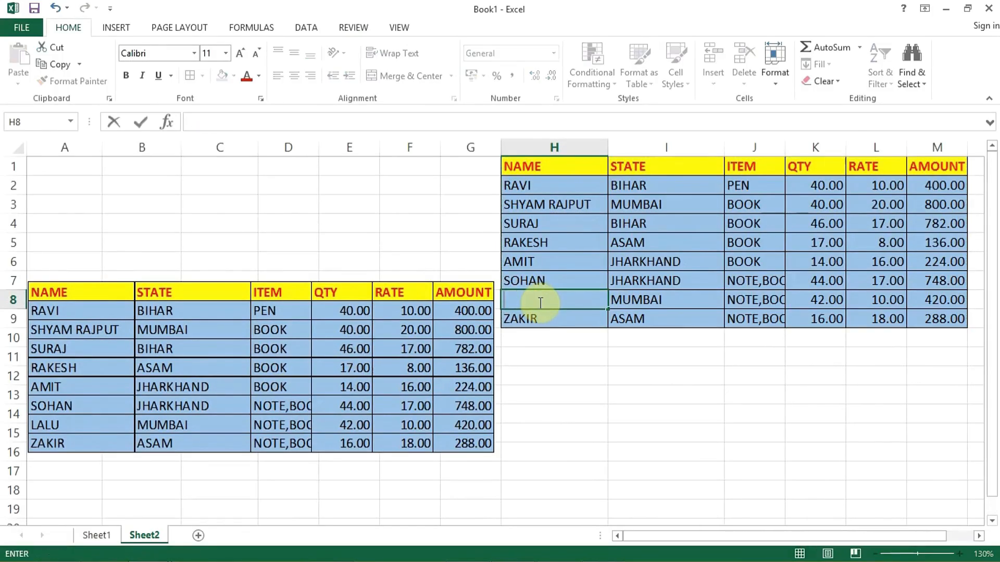
type("OHAN")
key("Return")
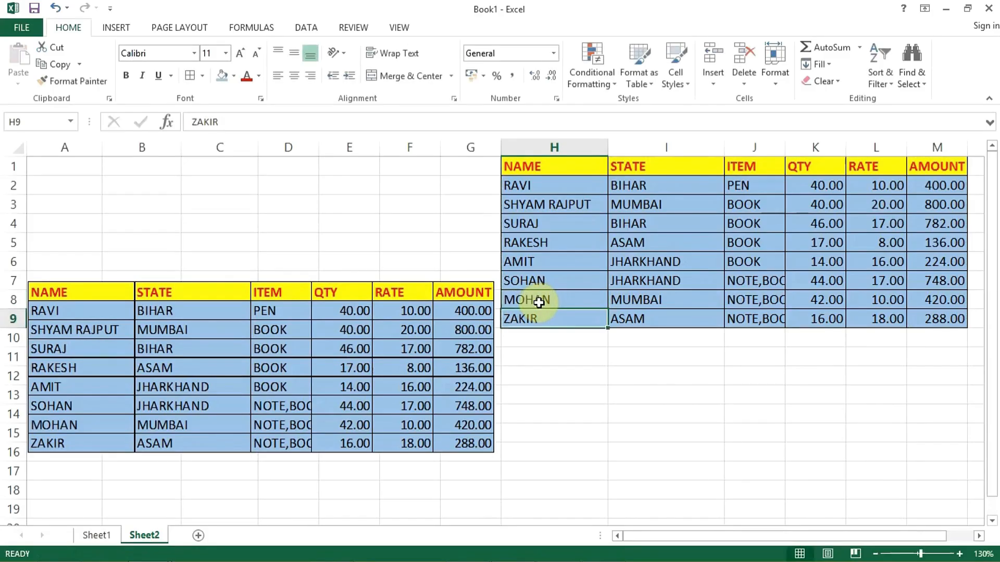
left_click(64, 427)
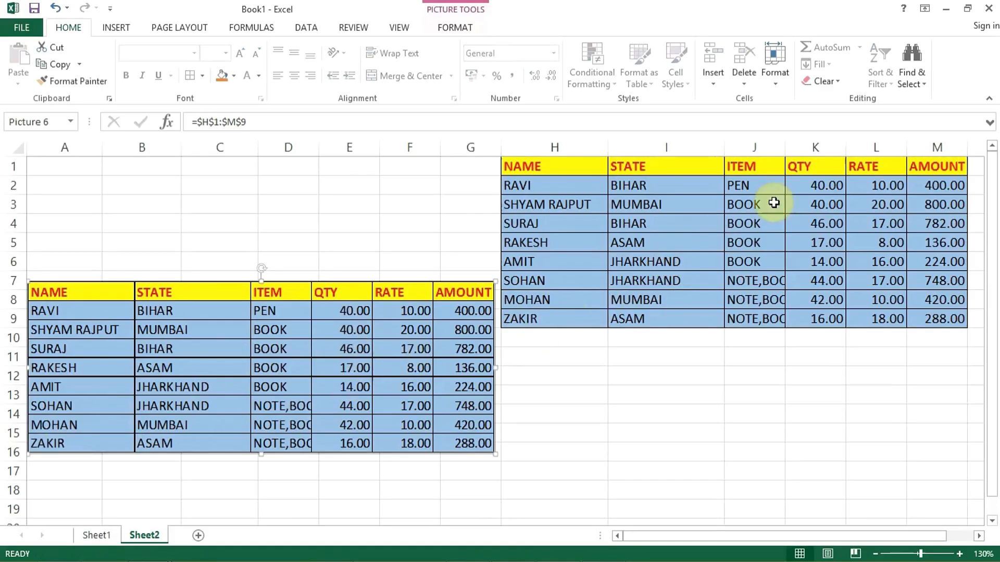
Set the source QTY in K2 to 50 and compare the linked picture by moving it up beside the table and back down
left_click(817, 185)
type("50")
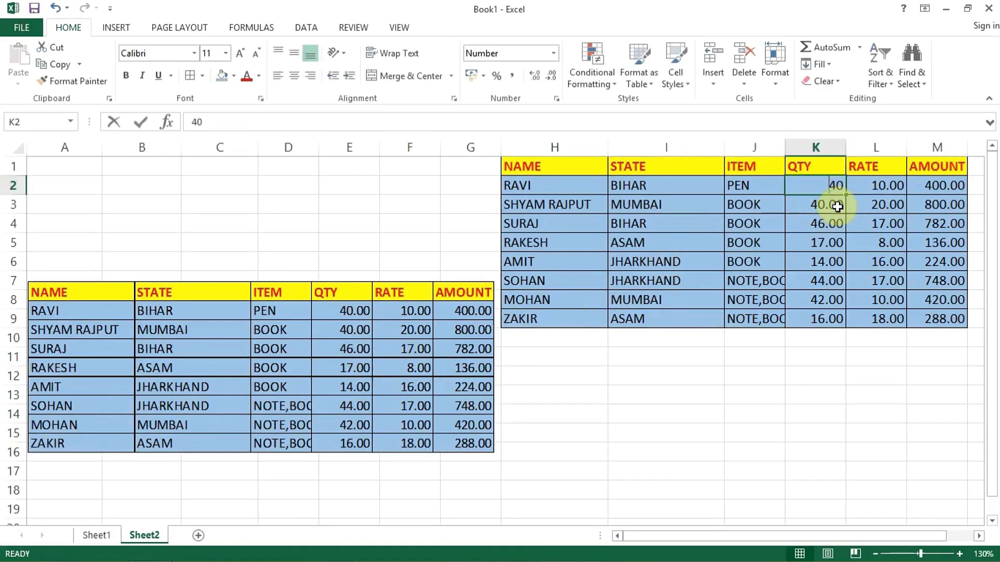
key("Return")
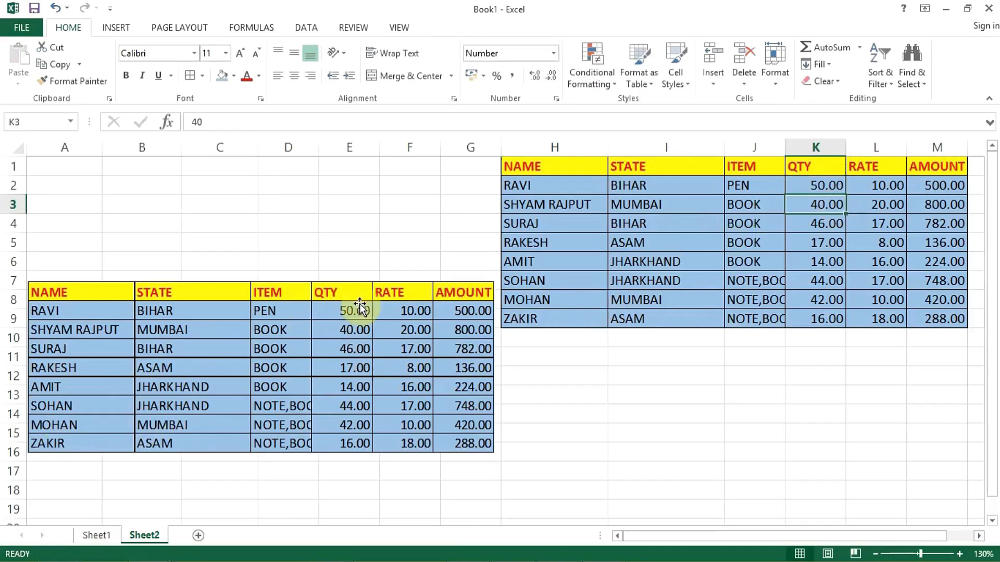
left_click_drag(335, 324, 334, 201)
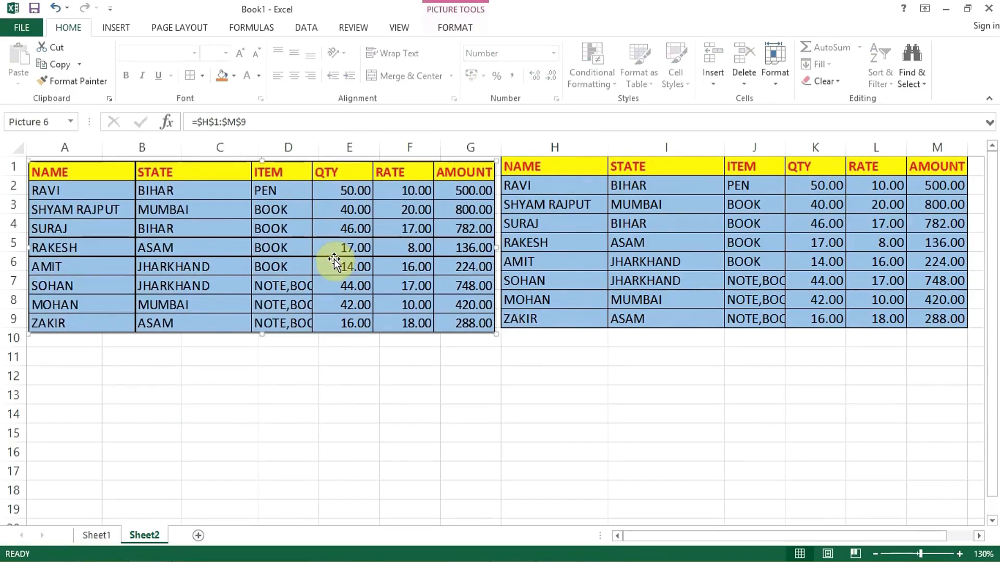
left_click_drag(333, 259, 339, 376)
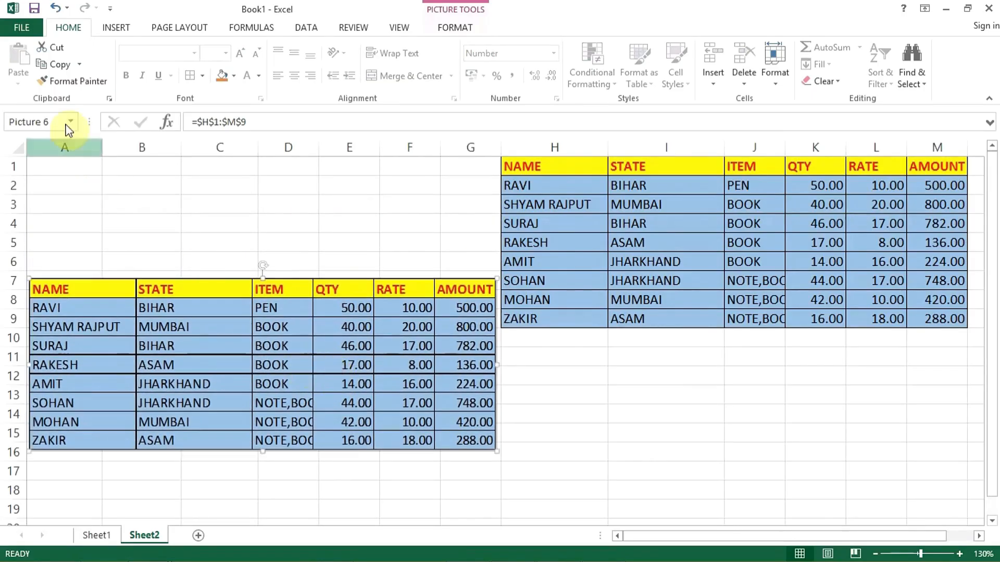
View the Clipboard pane and close it, then copy the table H1:M9 and examine the Paste Special options without pasting
left_click(108, 99)
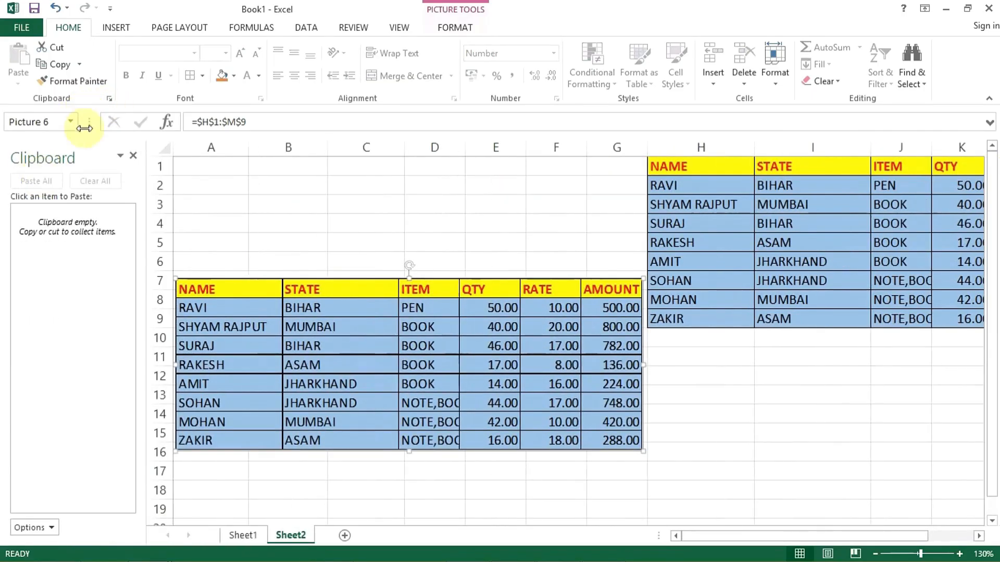
left_click(132, 156)
left_click_drag(573, 168, 929, 319)
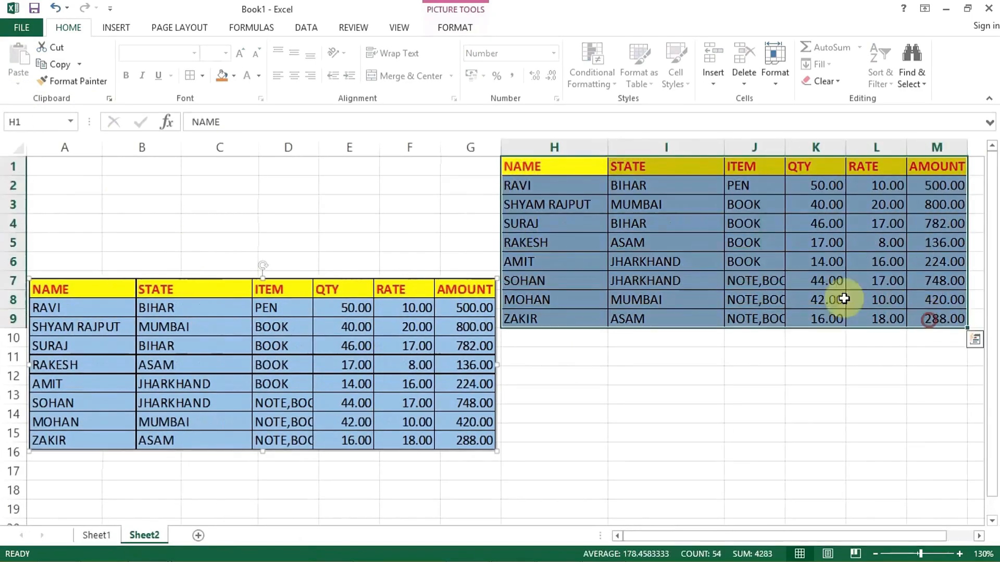
left_click(41, 64)
left_click(18, 84)
left_click(55, 239)
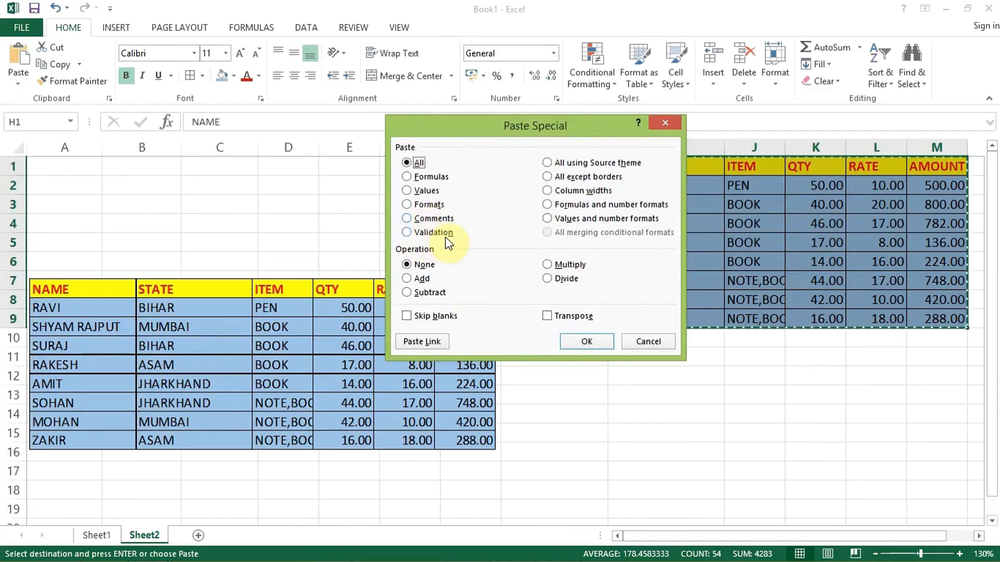
left_click(662, 122)
left_click(341, 237)
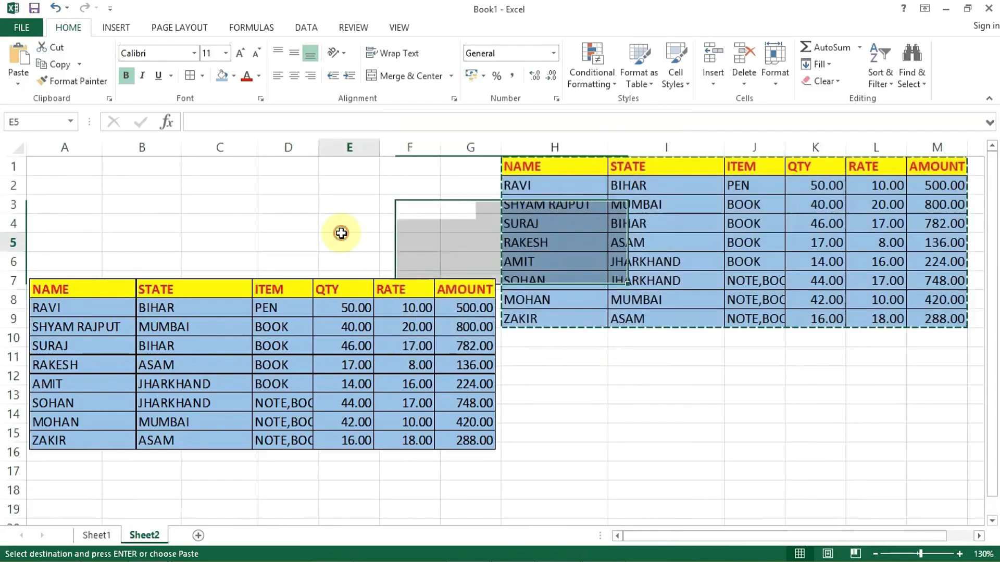
Add a comment to H2 stating that the person named there is a good boy, and display the comment
left_click(340, 26)
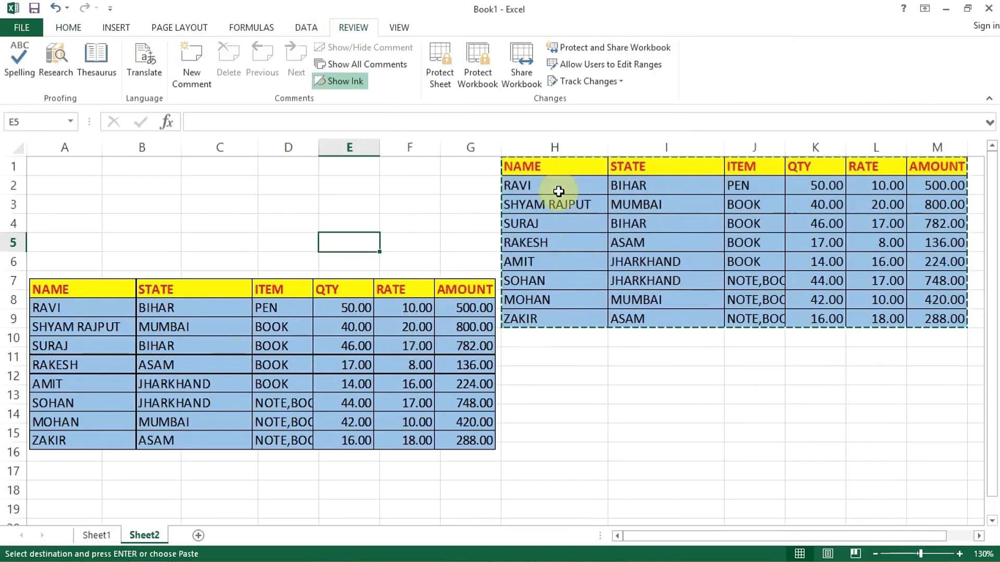
left_click(541, 179)
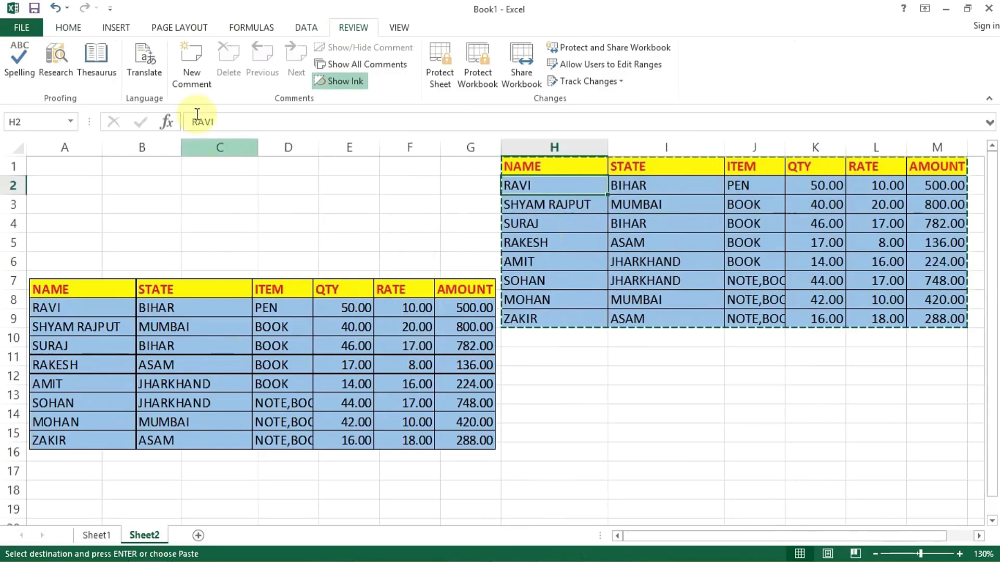
left_click(201, 63)
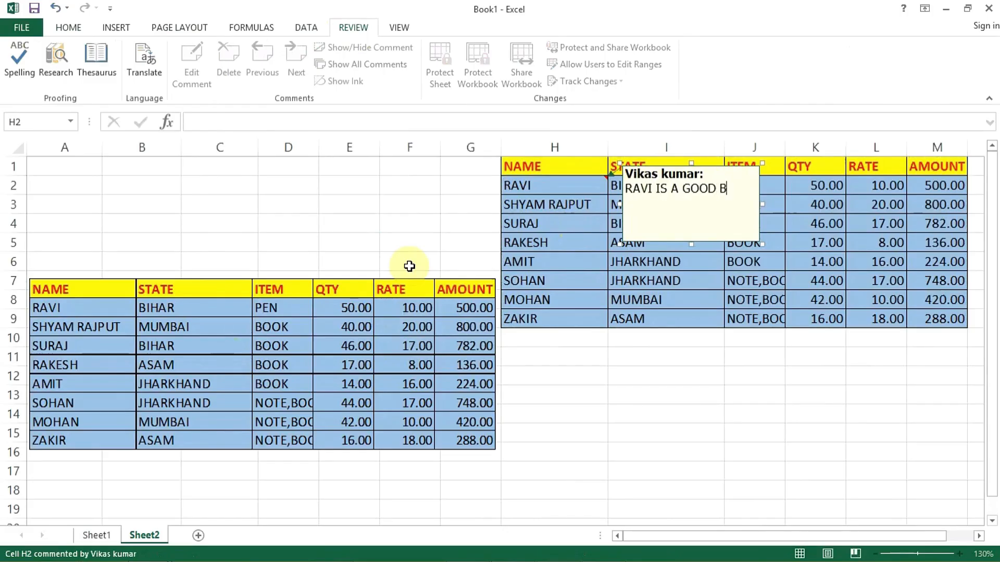
left_click(547, 302)
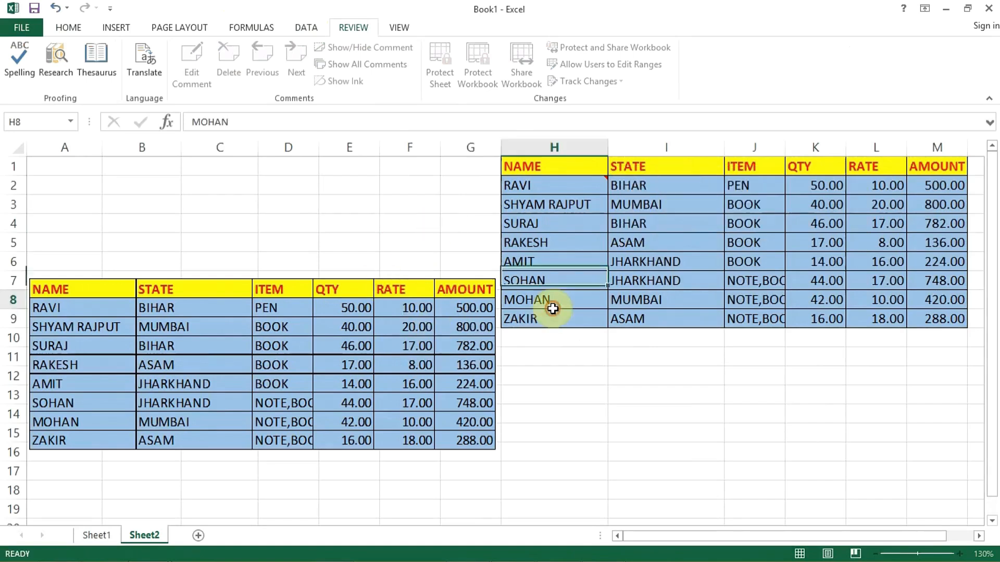
left_click(510, 190)
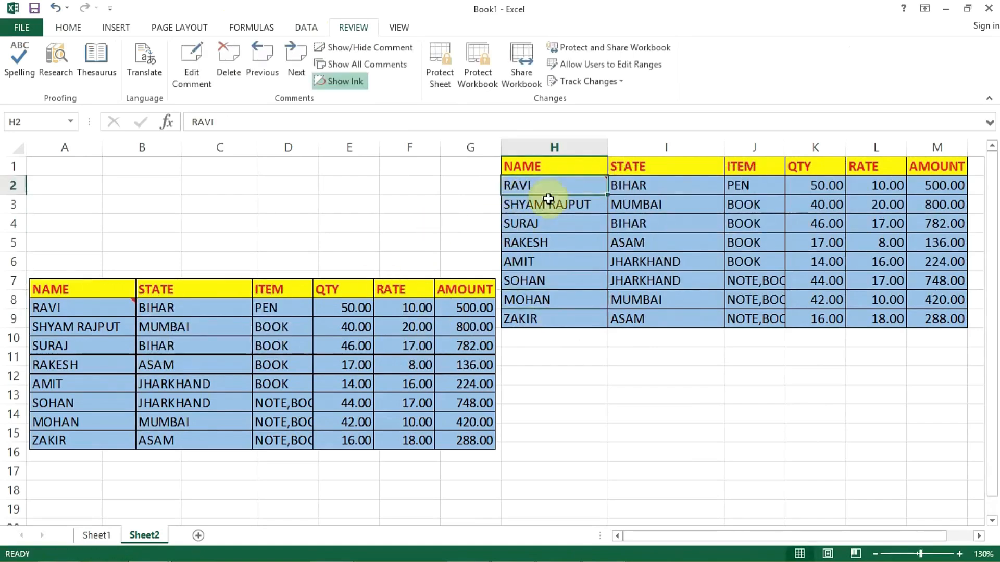
mouse_move(533, 187)
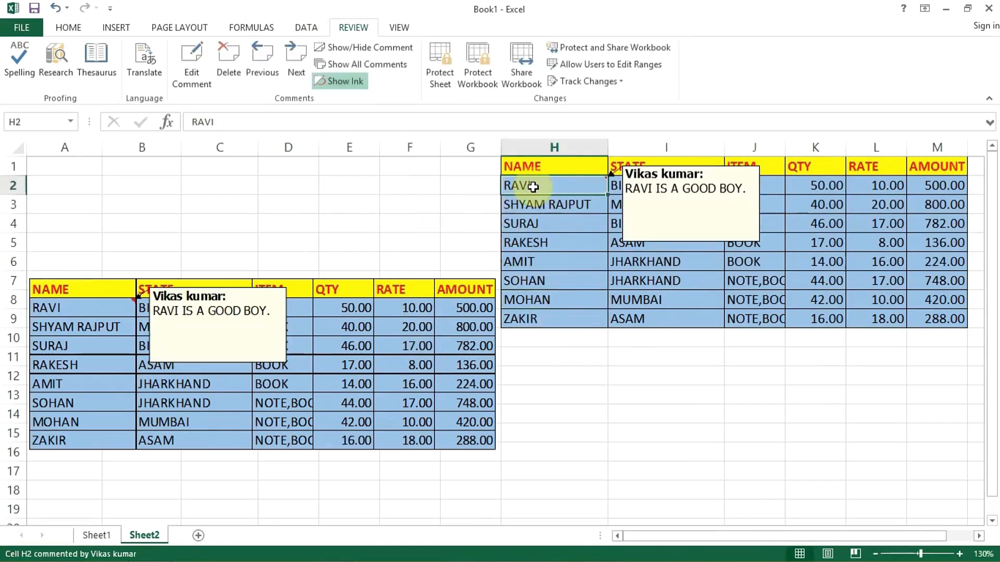
Copy cell H2 and paste only its comment into A2 using the Comments option of Paste Special
left_click(66, 28)
left_click(52, 64)
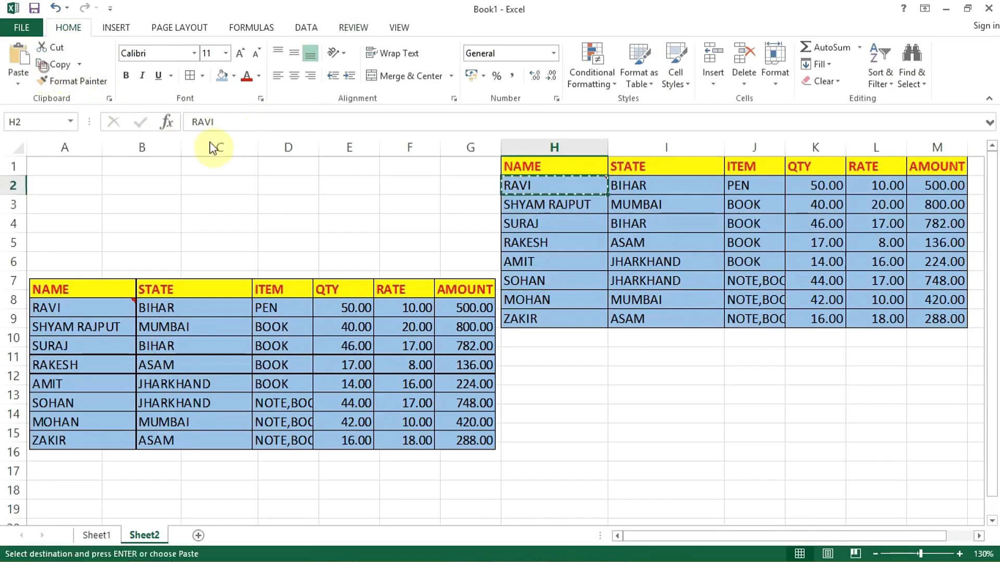
left_click(68, 185)
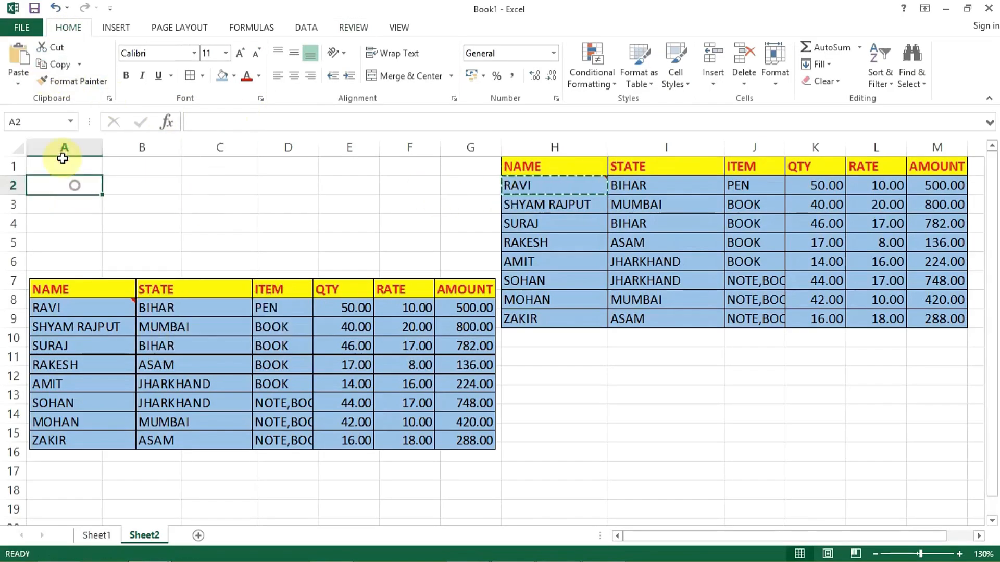
left_click(18, 82)
left_click(81, 239)
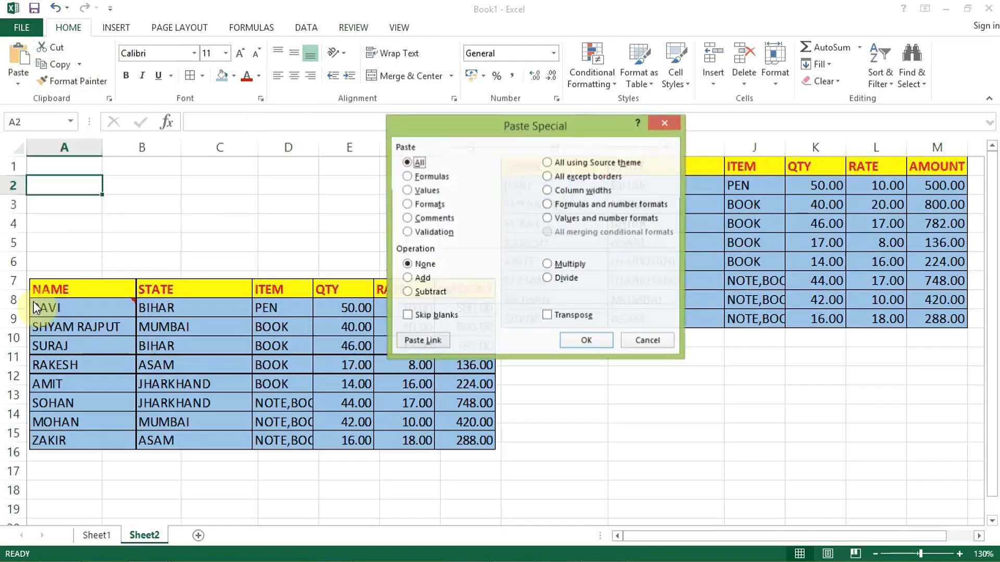
left_click(412, 219)
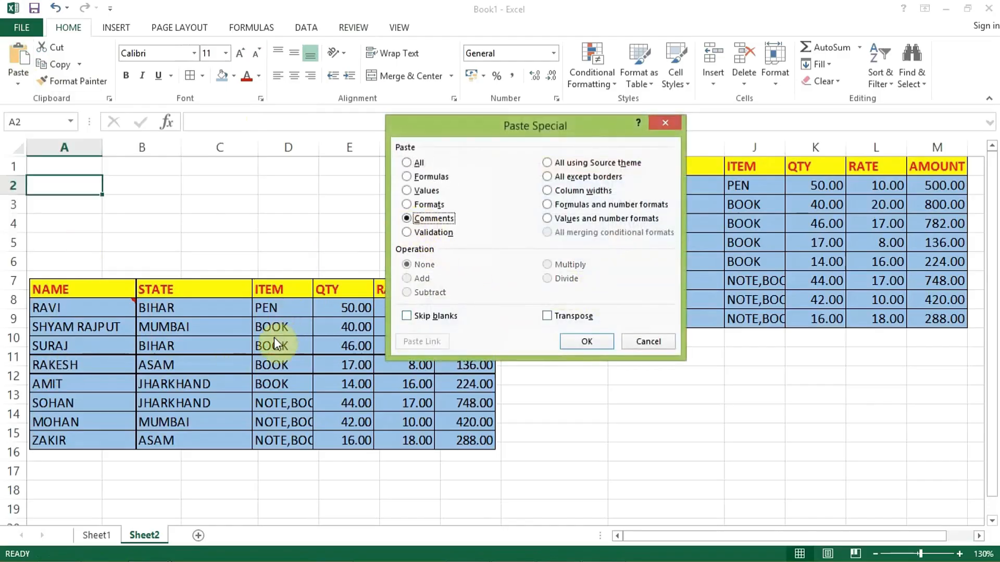
left_click(601, 340)
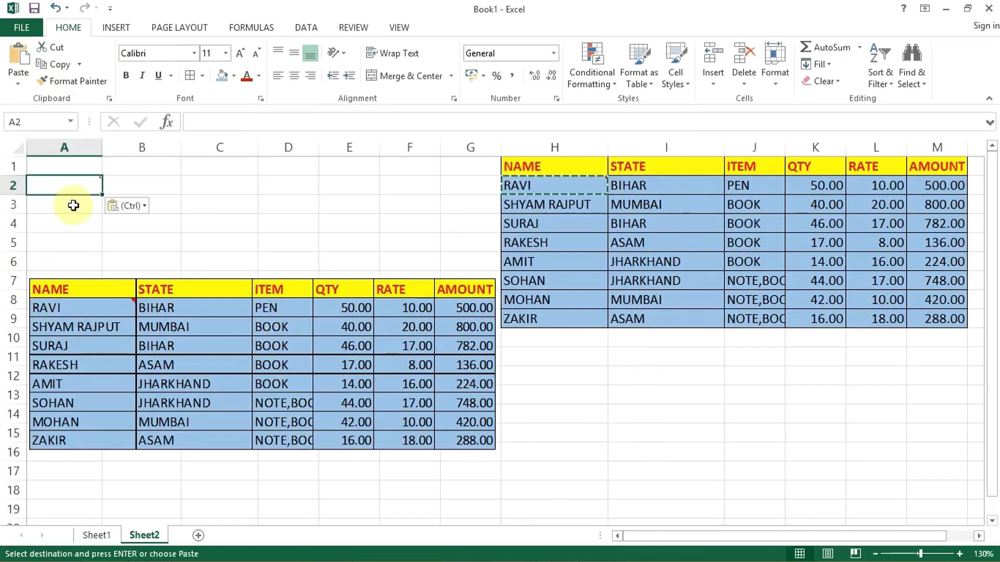
Display the comment pasted in A2 and view the Data Validation commands without applying any
mouse_move(78, 186)
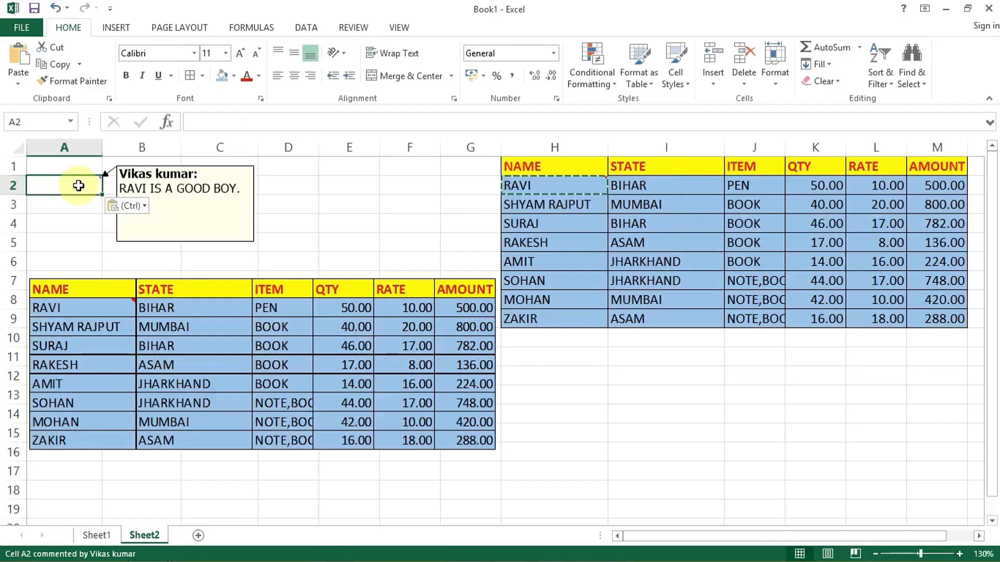
left_click(306, 244)
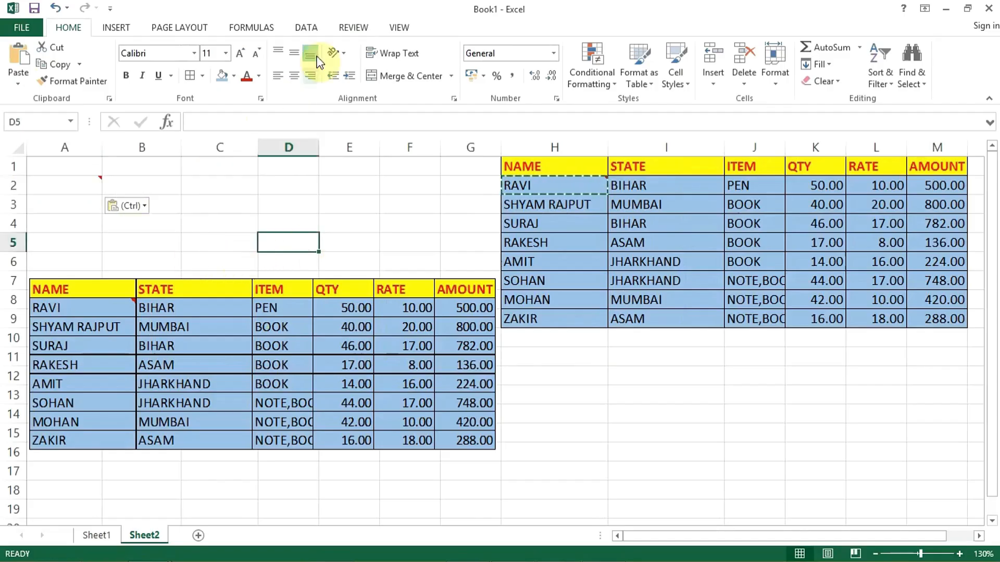
left_click(315, 27)
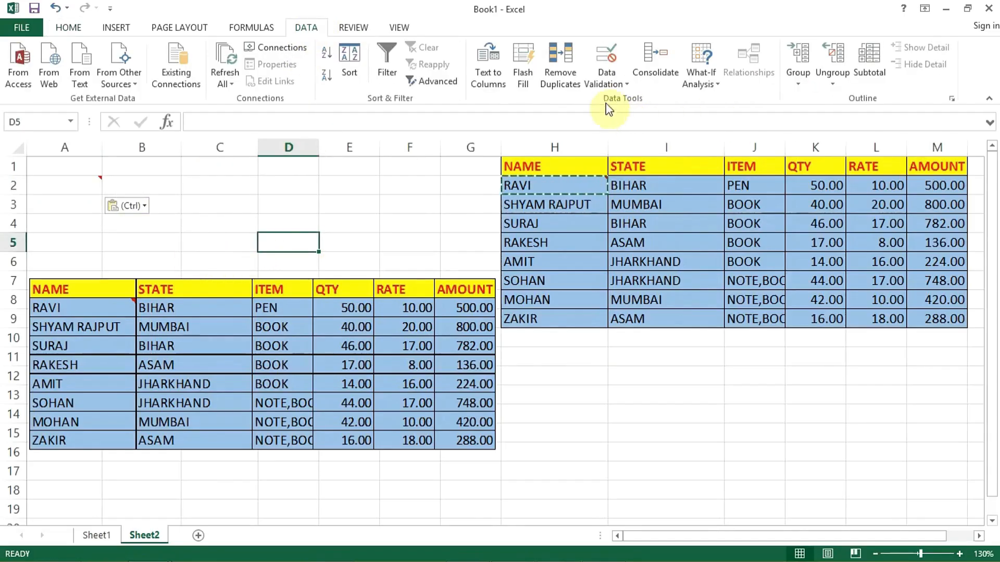
left_click(619, 83)
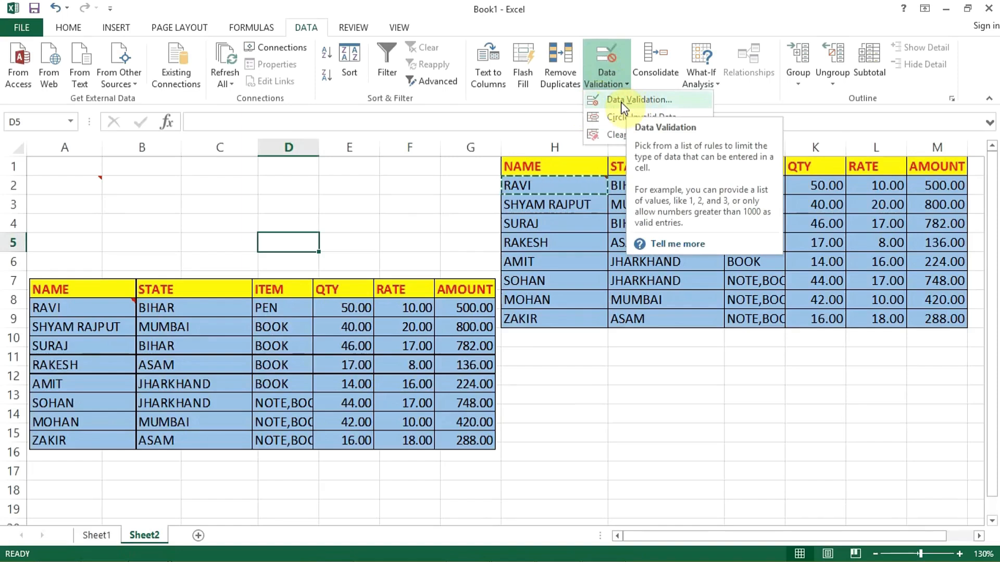
left_click(556, 204)
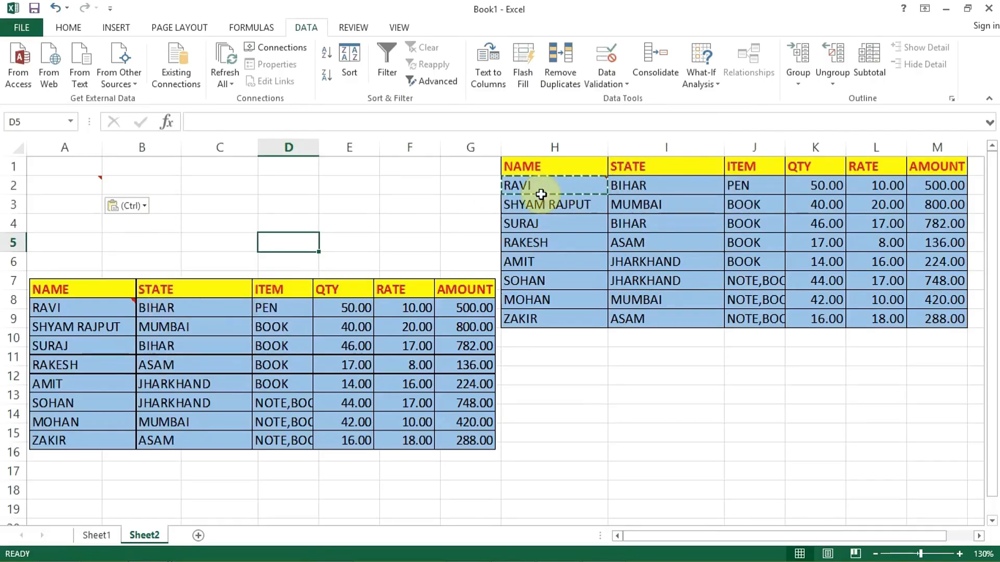
Examine the Paste Special settings and the available paste options for the copied cell H2 without pasting anything
left_click(66, 28)
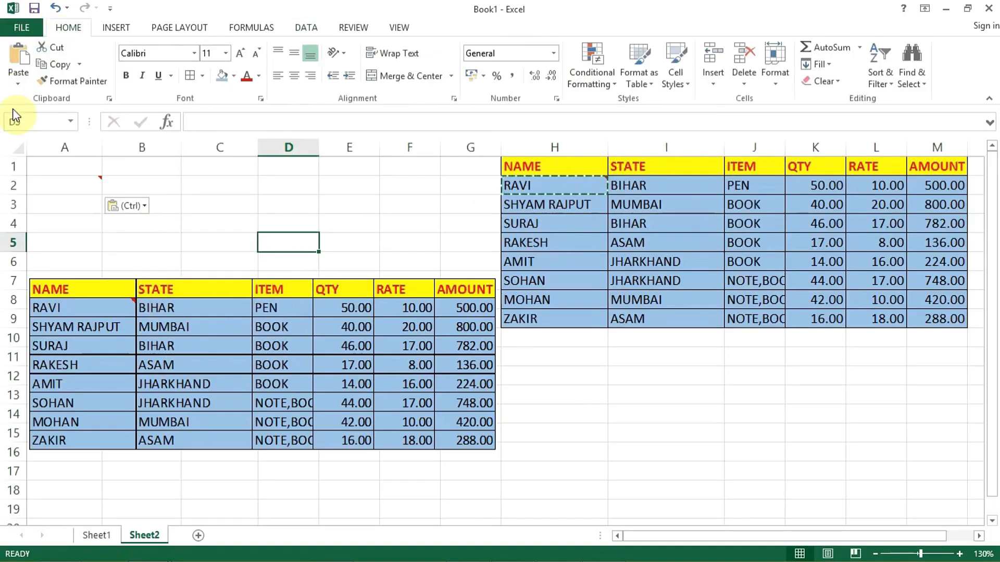
left_click(19, 83)
left_click(59, 235)
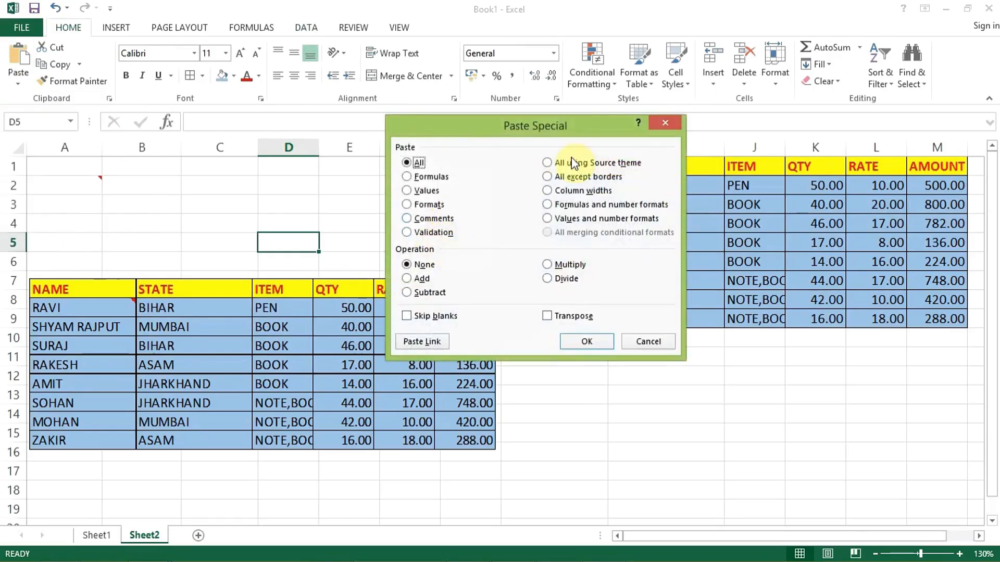
left_click(648, 341)
left_click(18, 83)
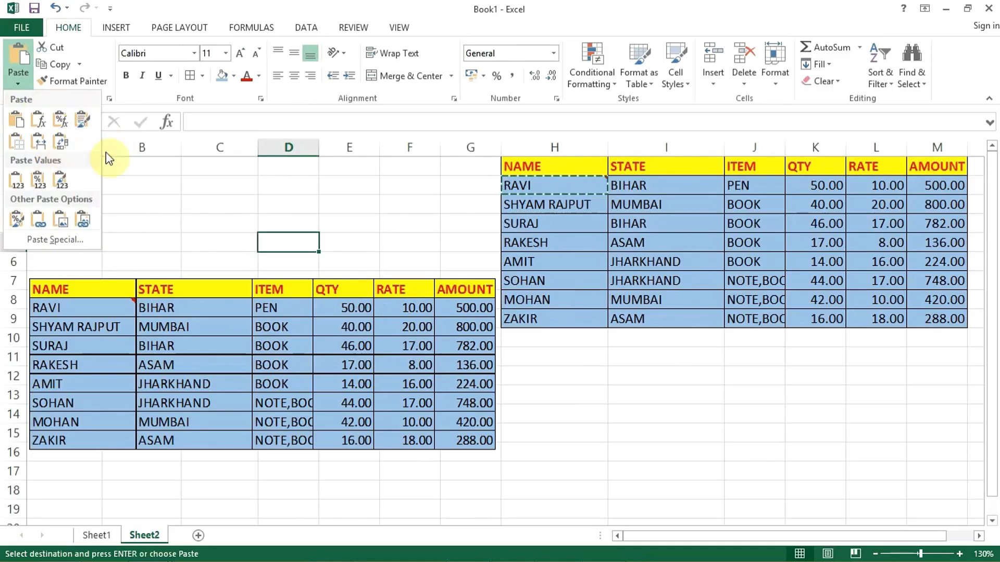
left_click(156, 240)
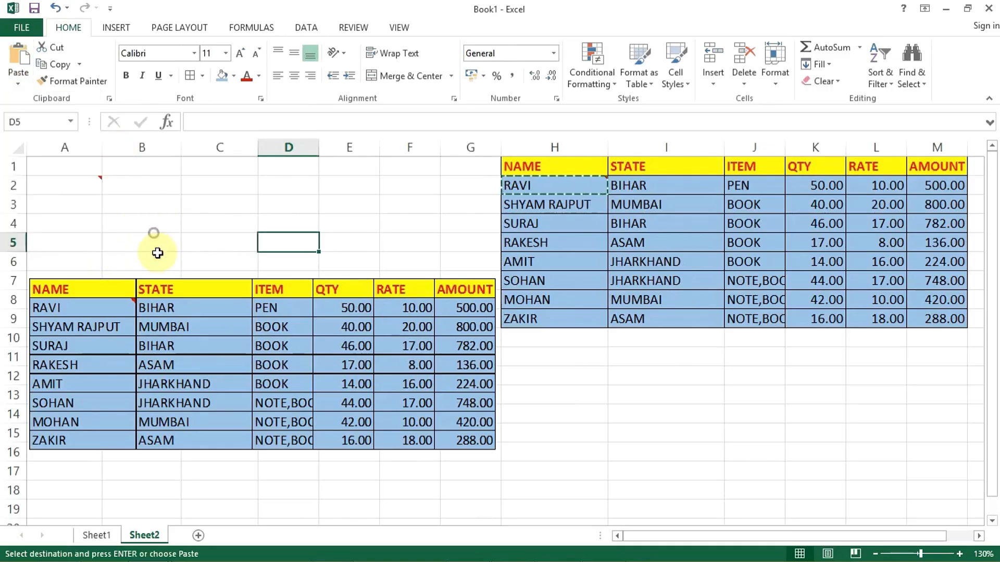